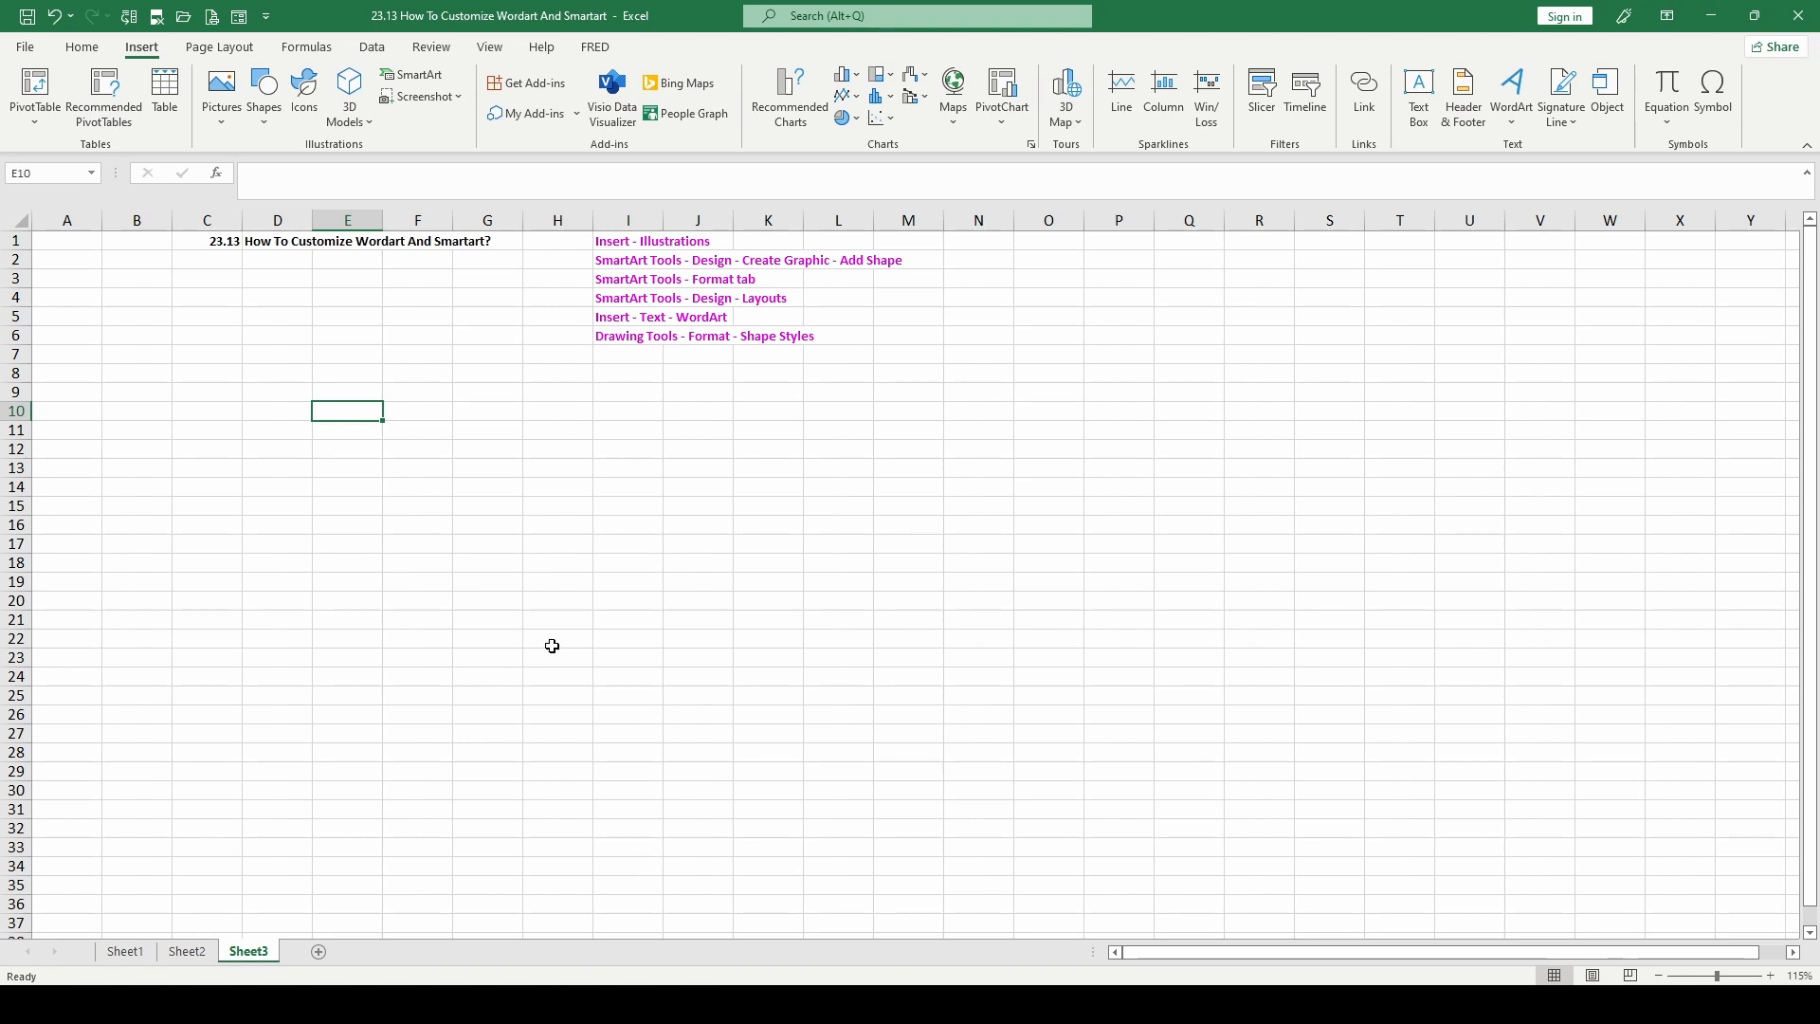
Step: Go through the SmartArt notes listed in cells I1 to I4
click(622, 242)
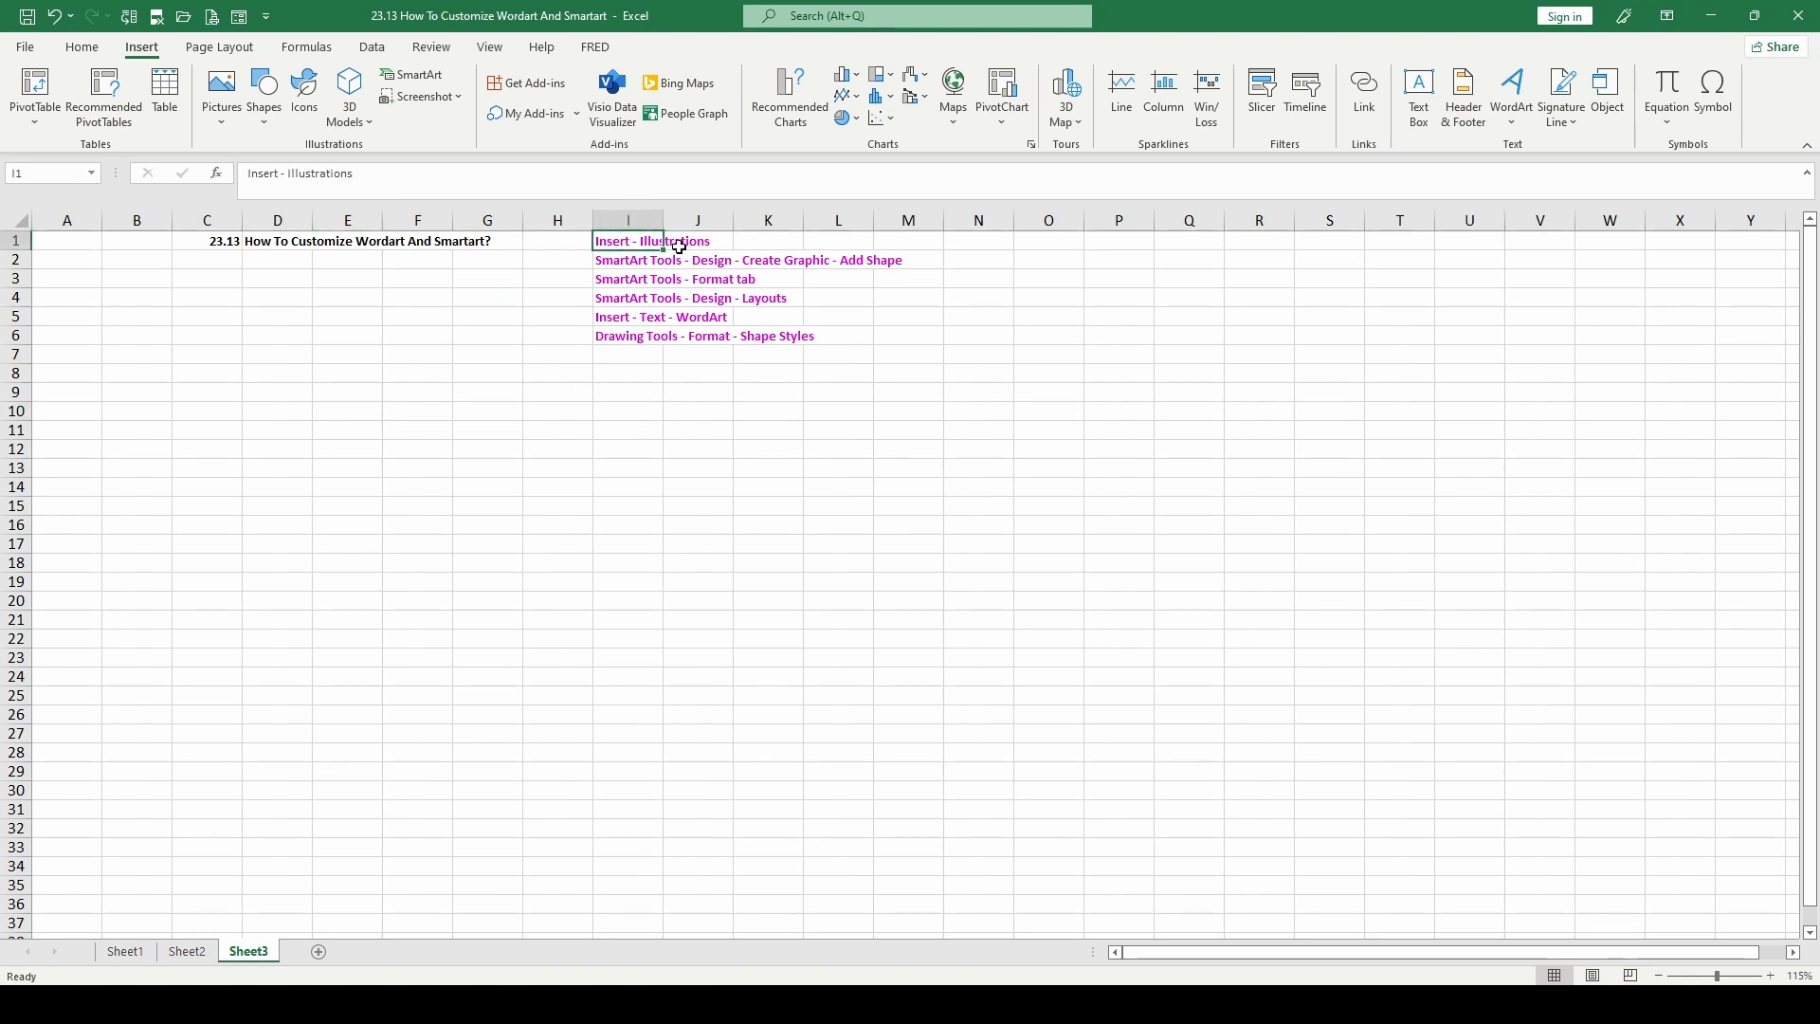
click(632, 265)
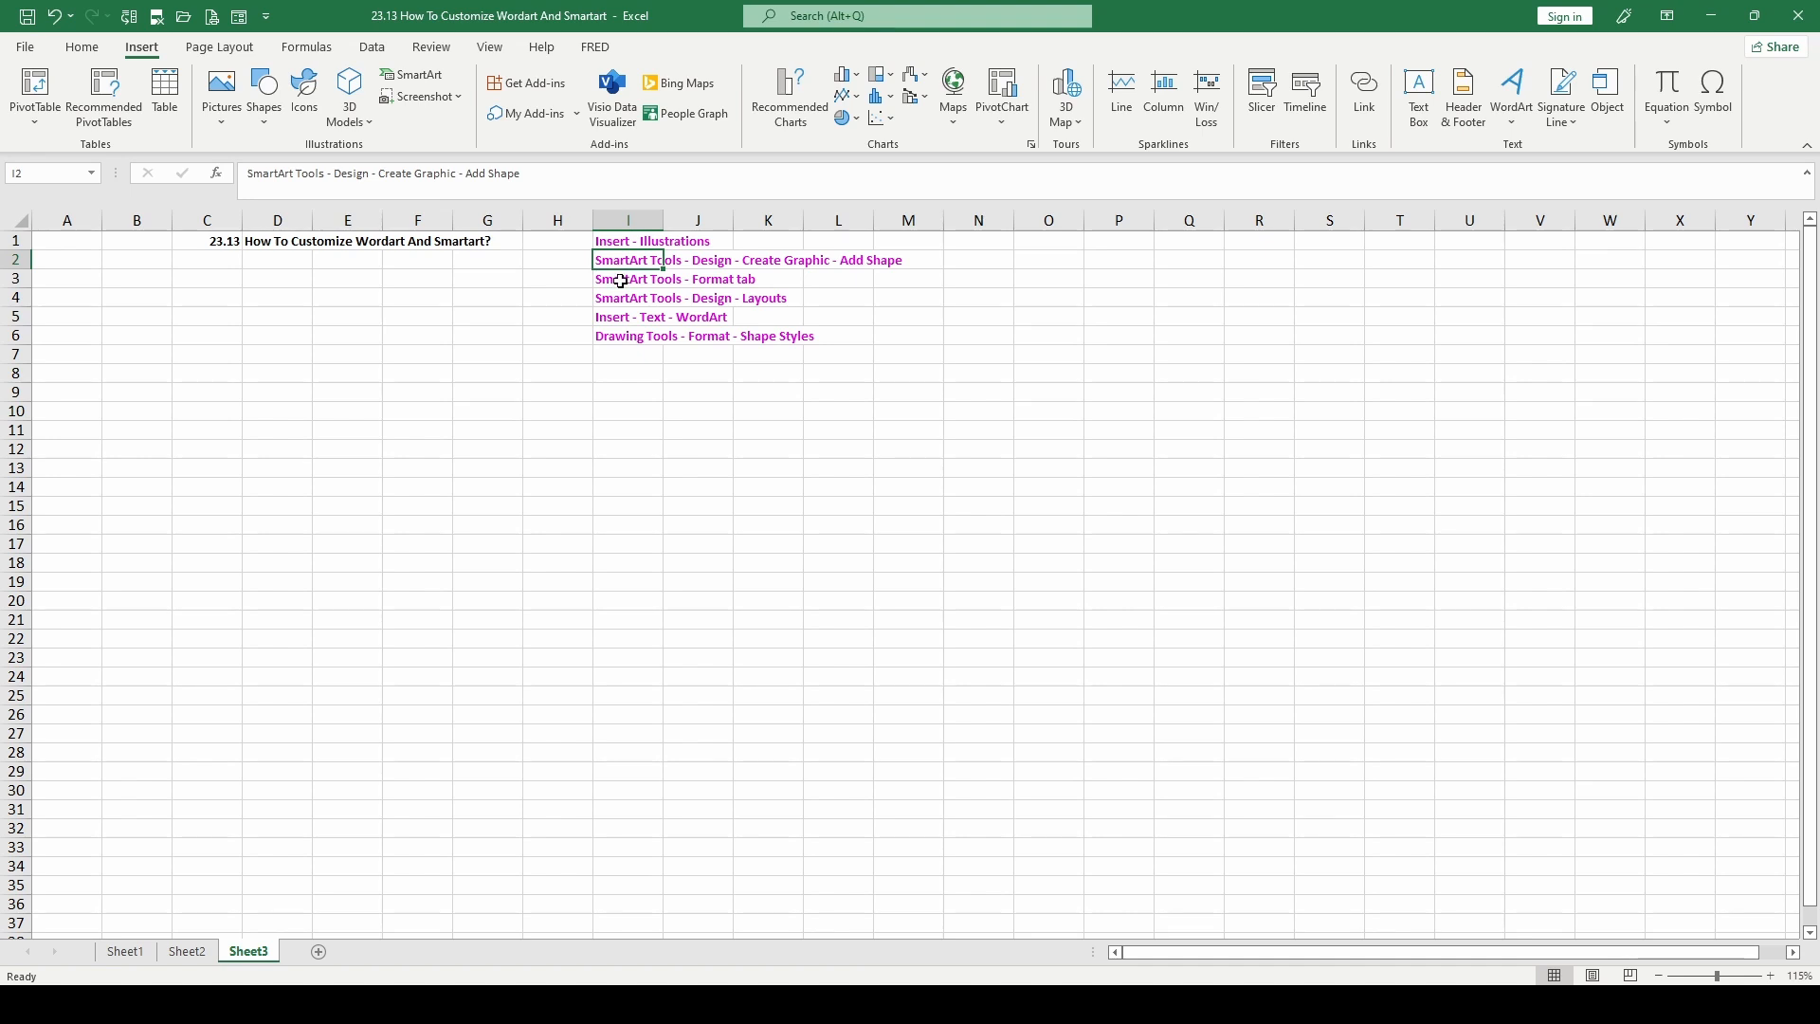
click(620, 280)
click(618, 298)
key(Up)
key(Up)
scroll(479, 137, up, 1)
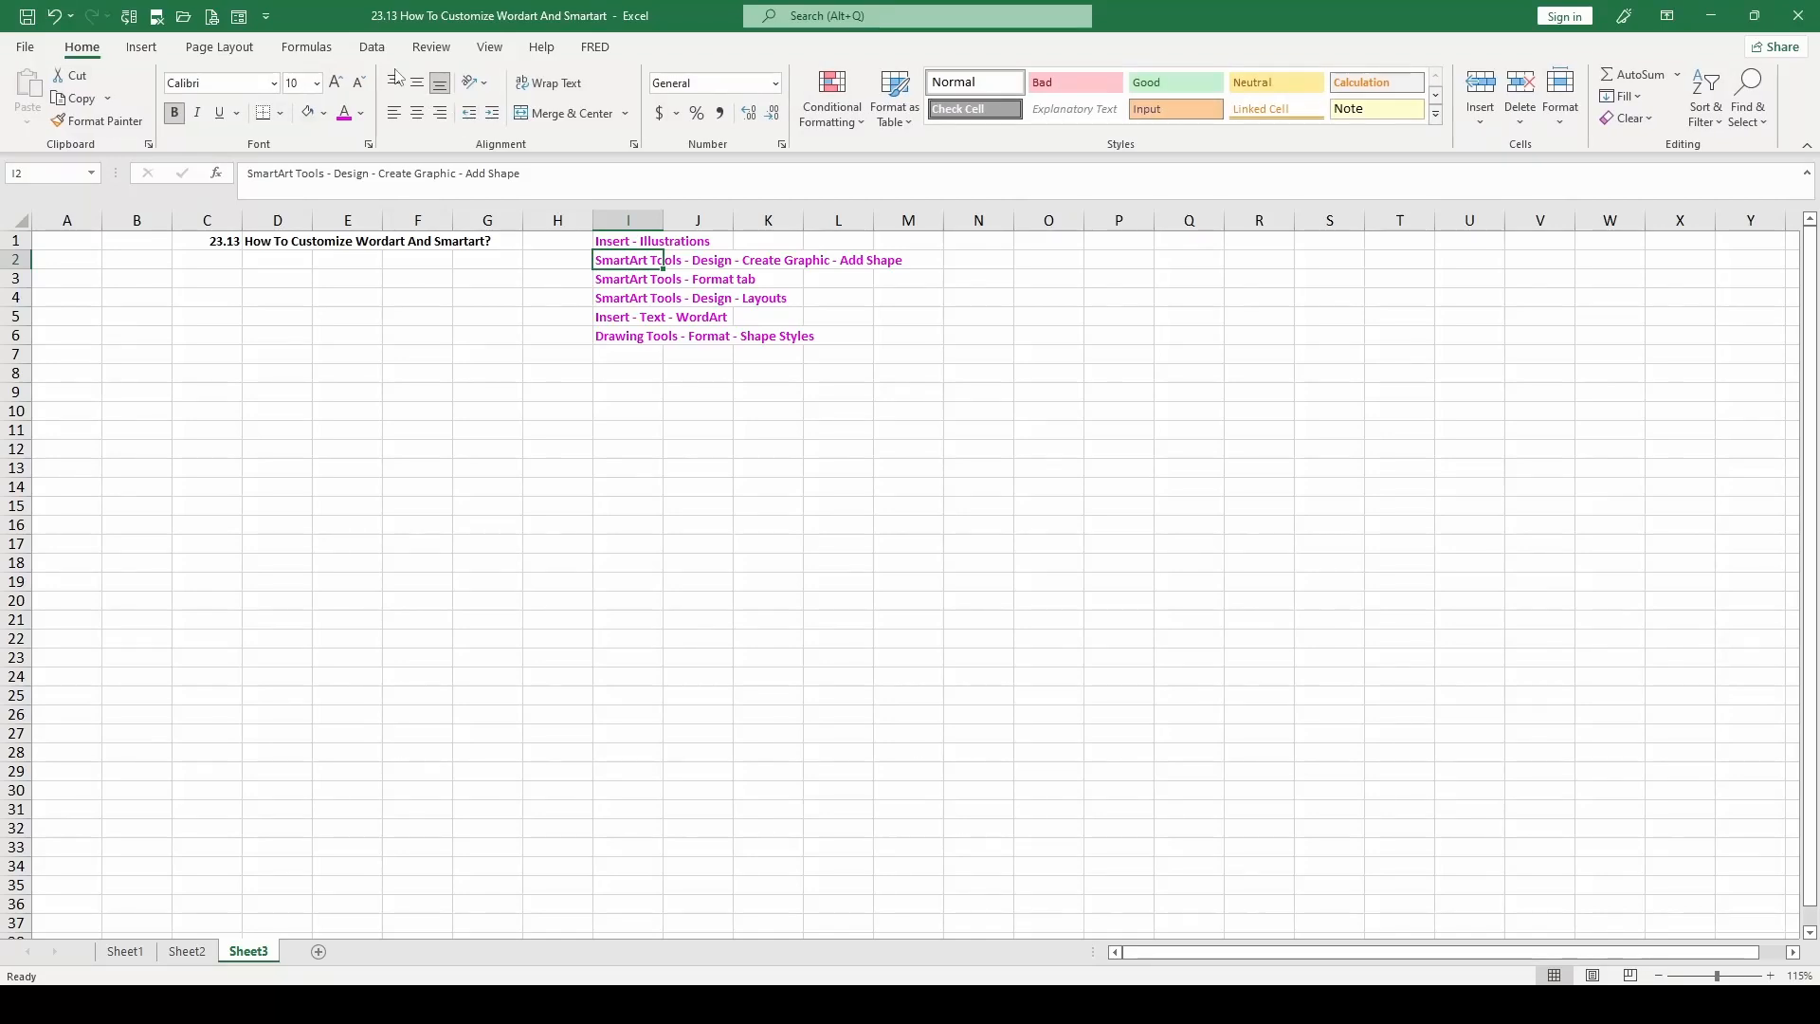
Step: Open the SmartArt graphic chooser and examine the Relationship, Matrix, Pyramid, Picture and Office.com layout categories
click(141, 47)
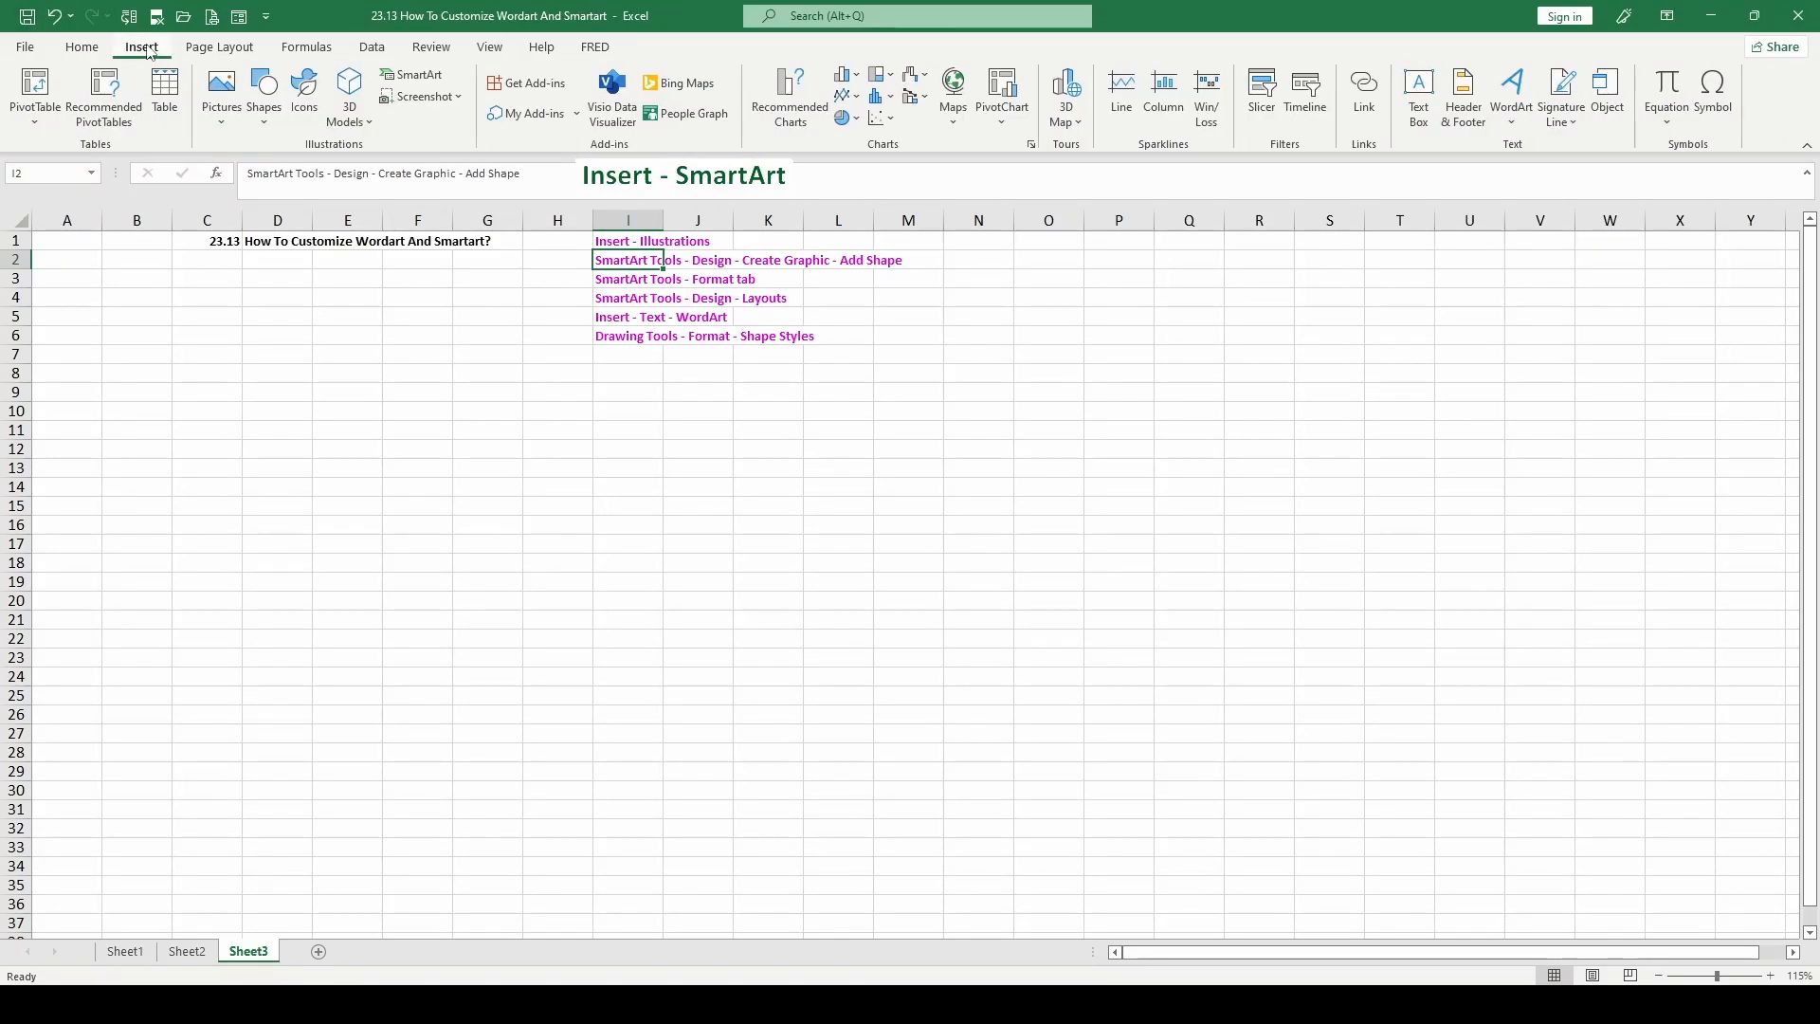
click(421, 83)
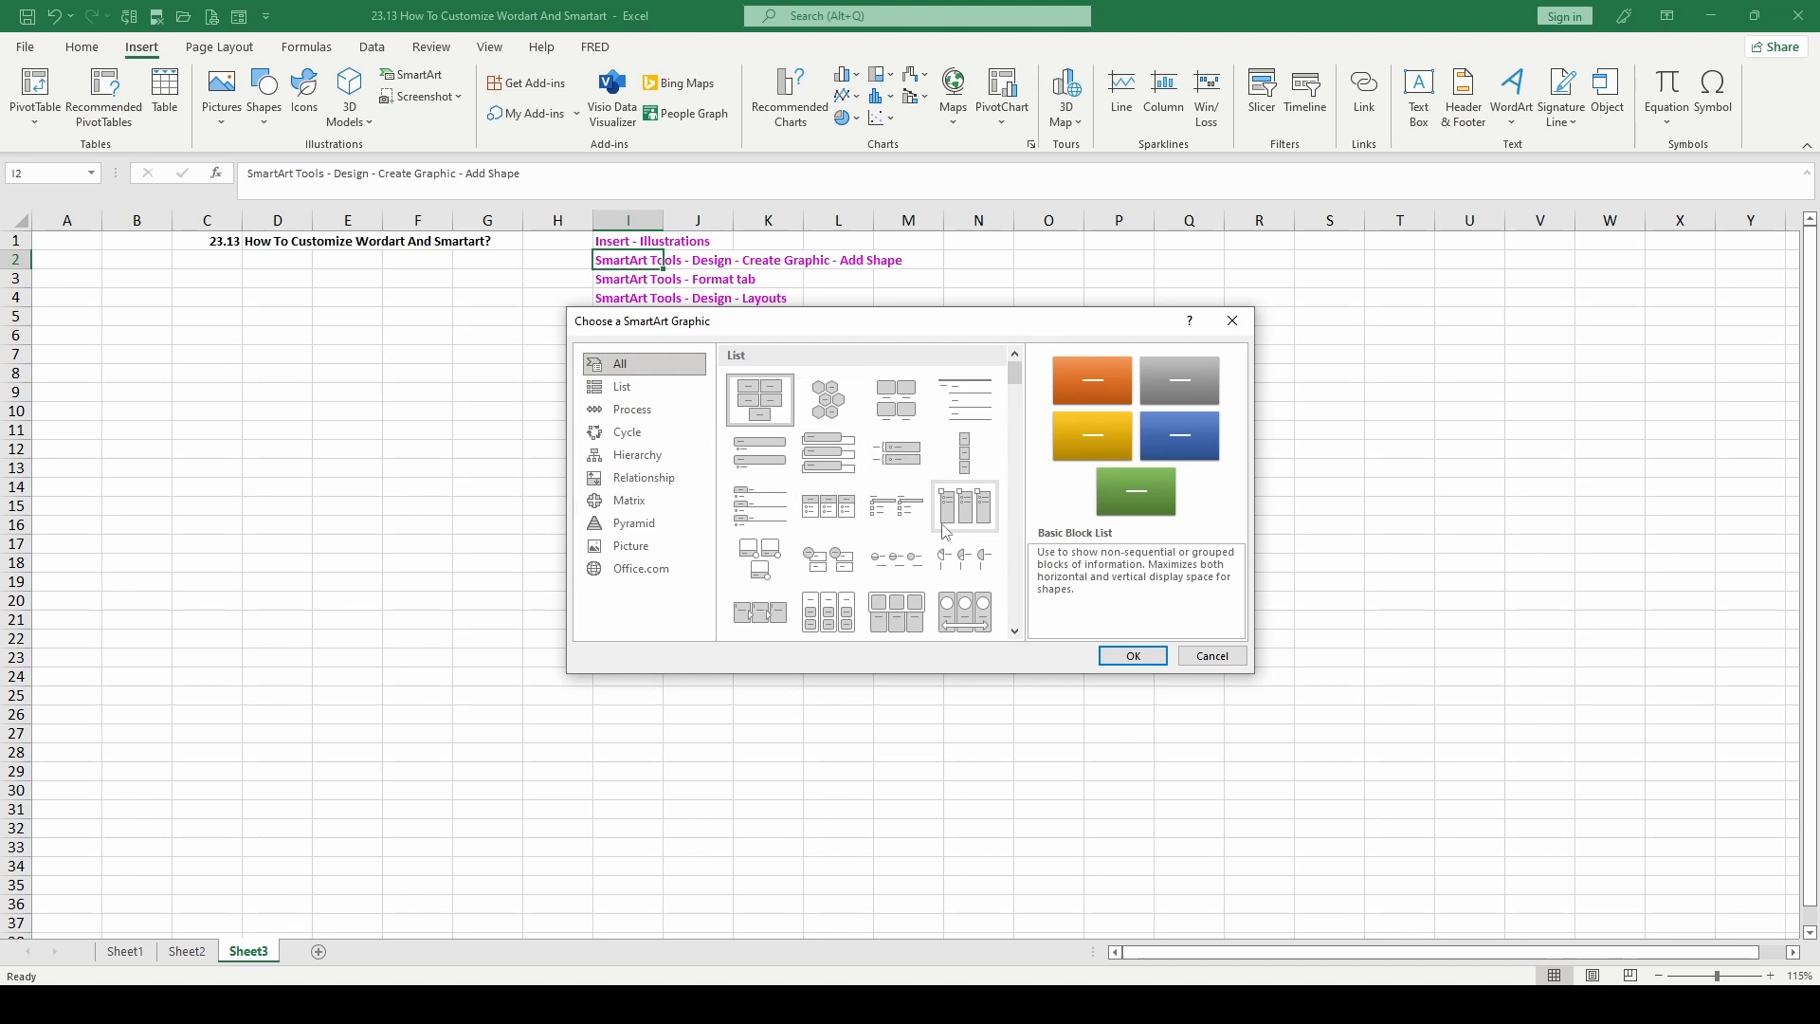
click(625, 477)
click(624, 500)
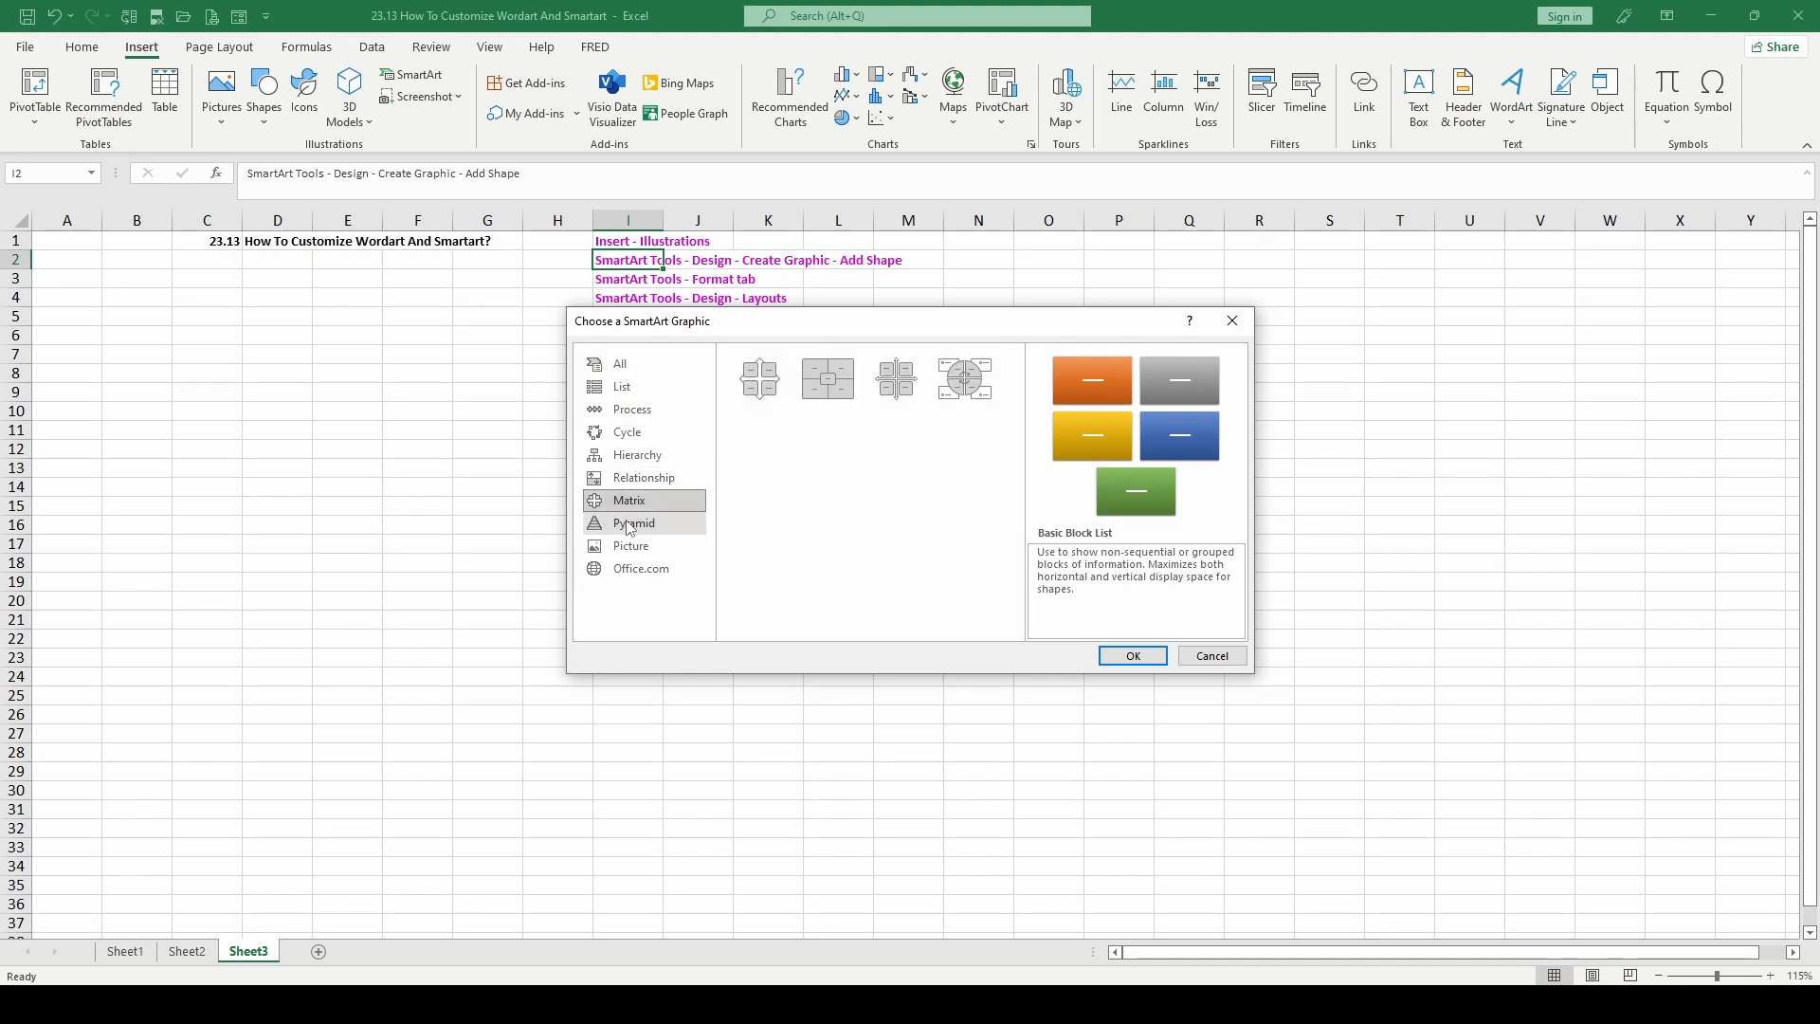
click(624, 523)
click(613, 549)
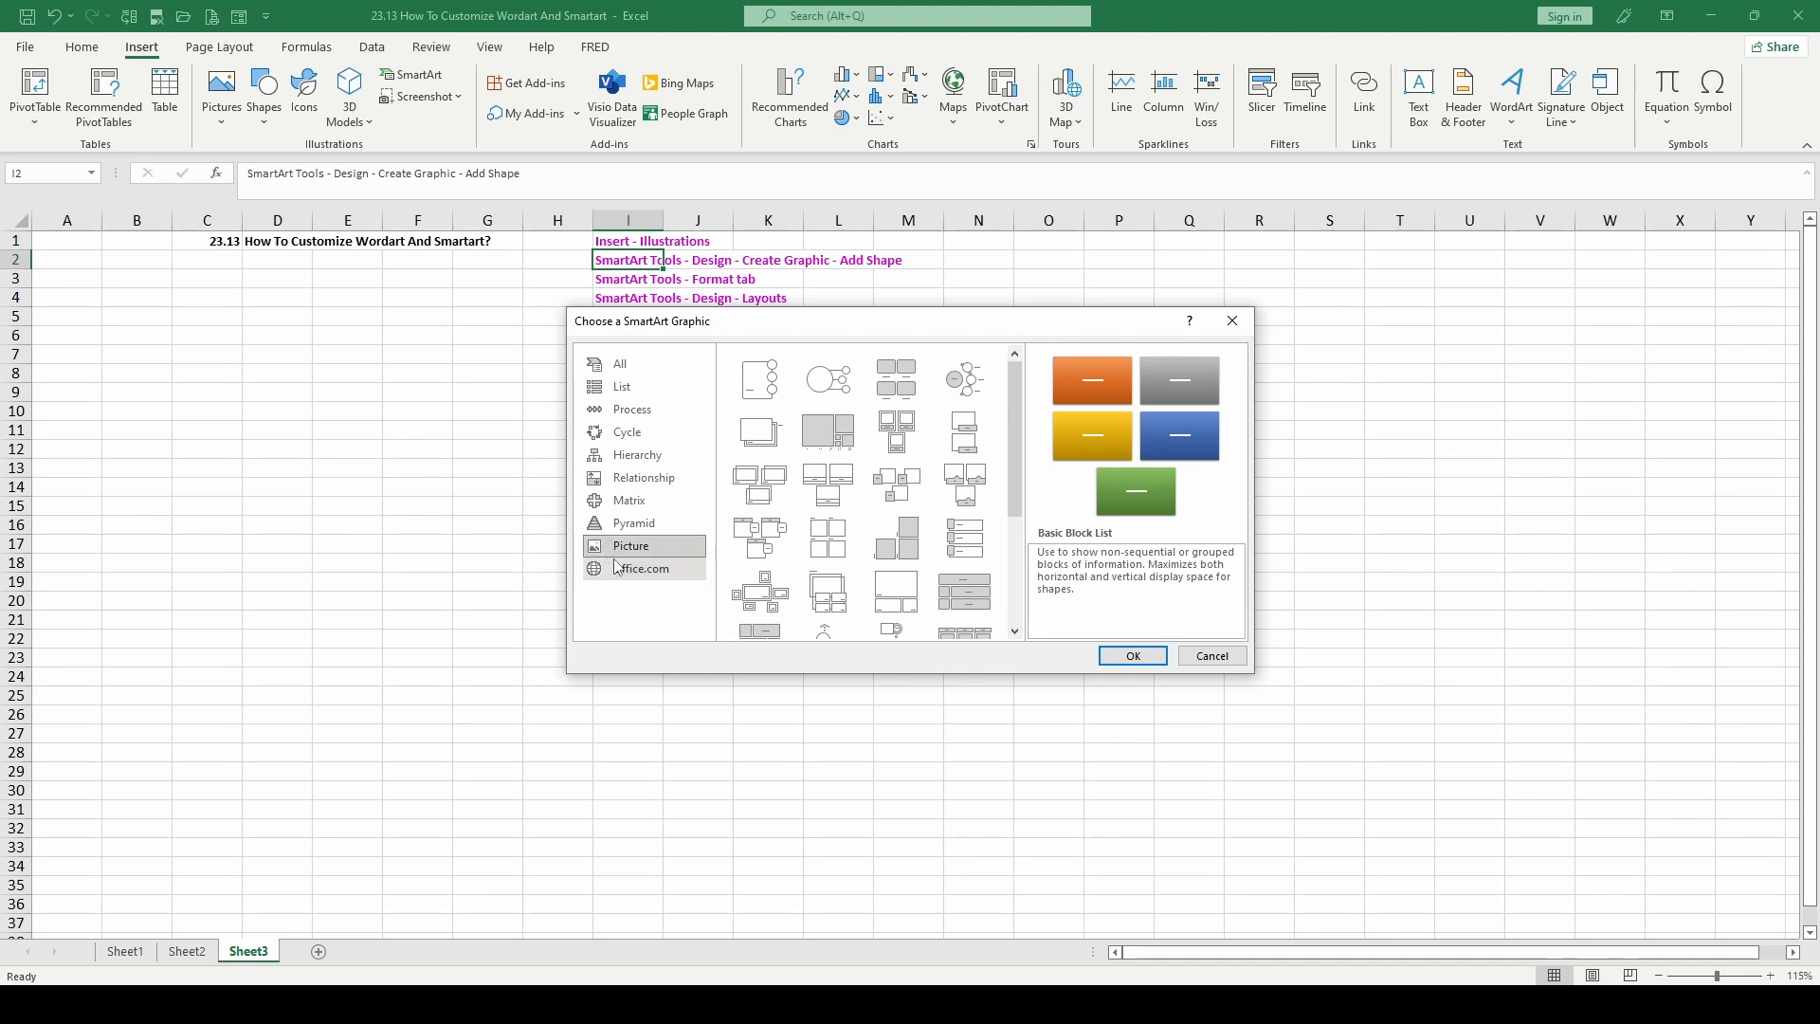
click(622, 568)
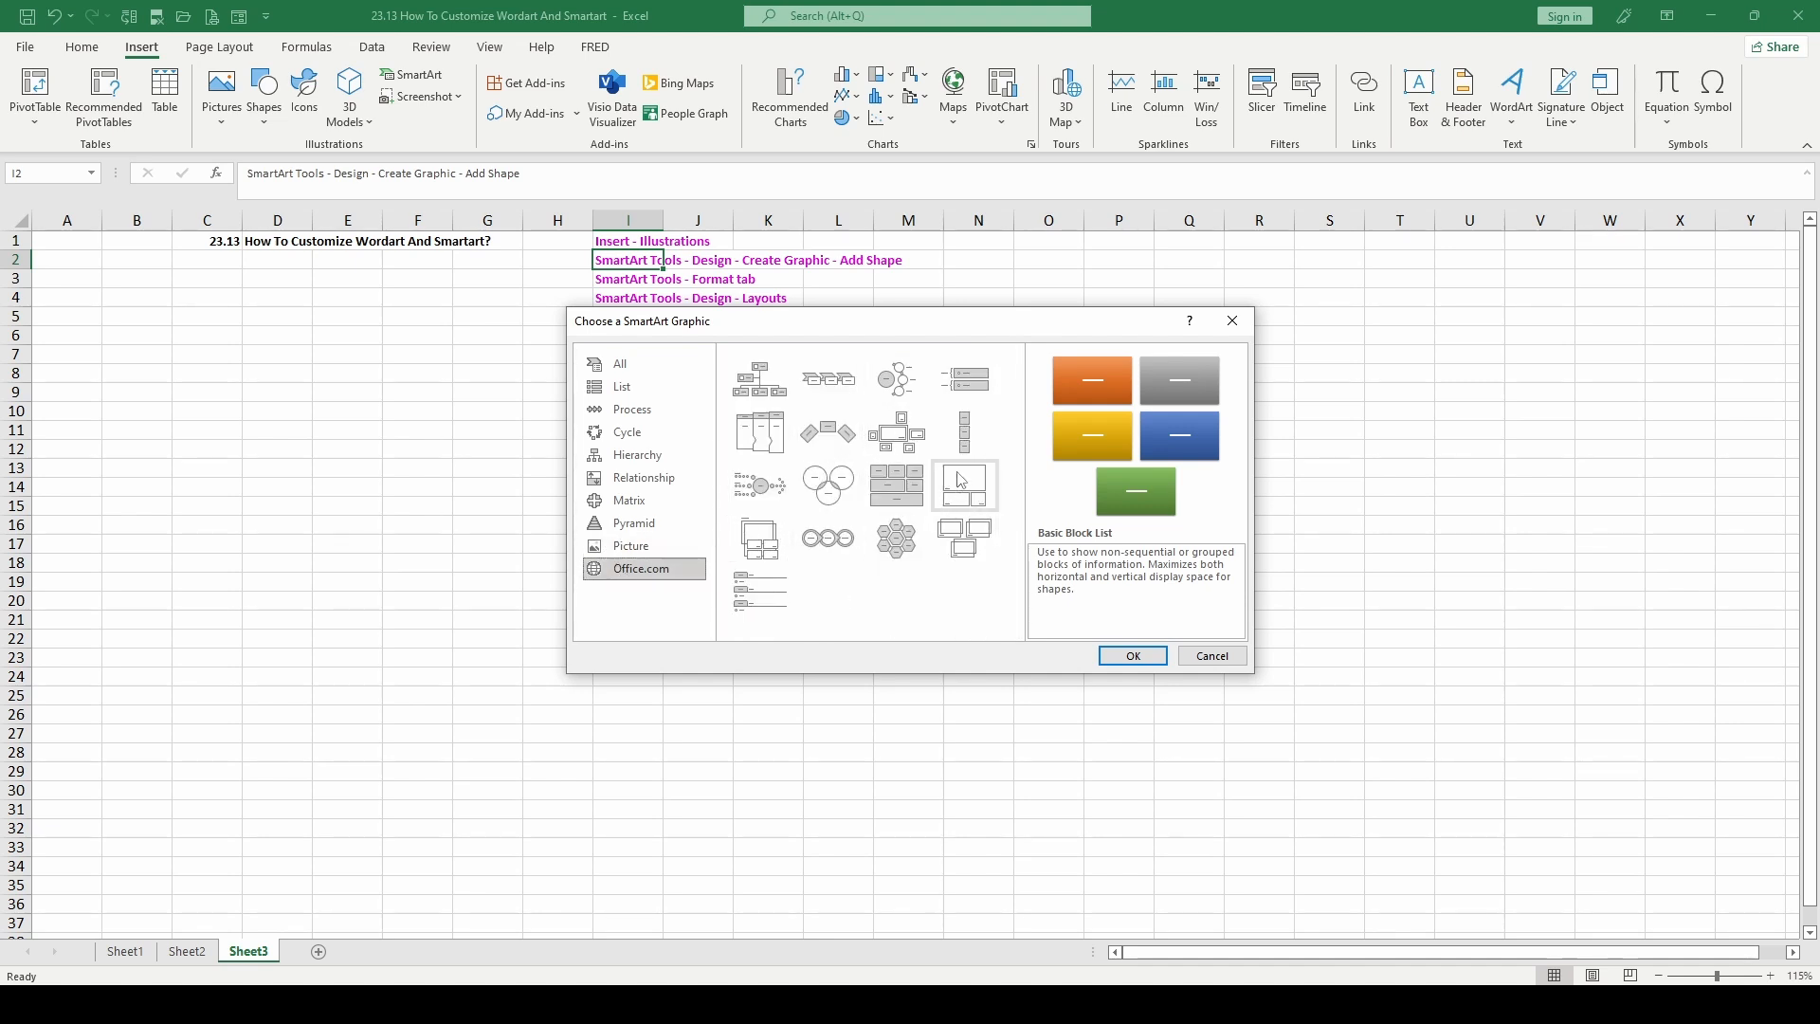
click(629, 547)
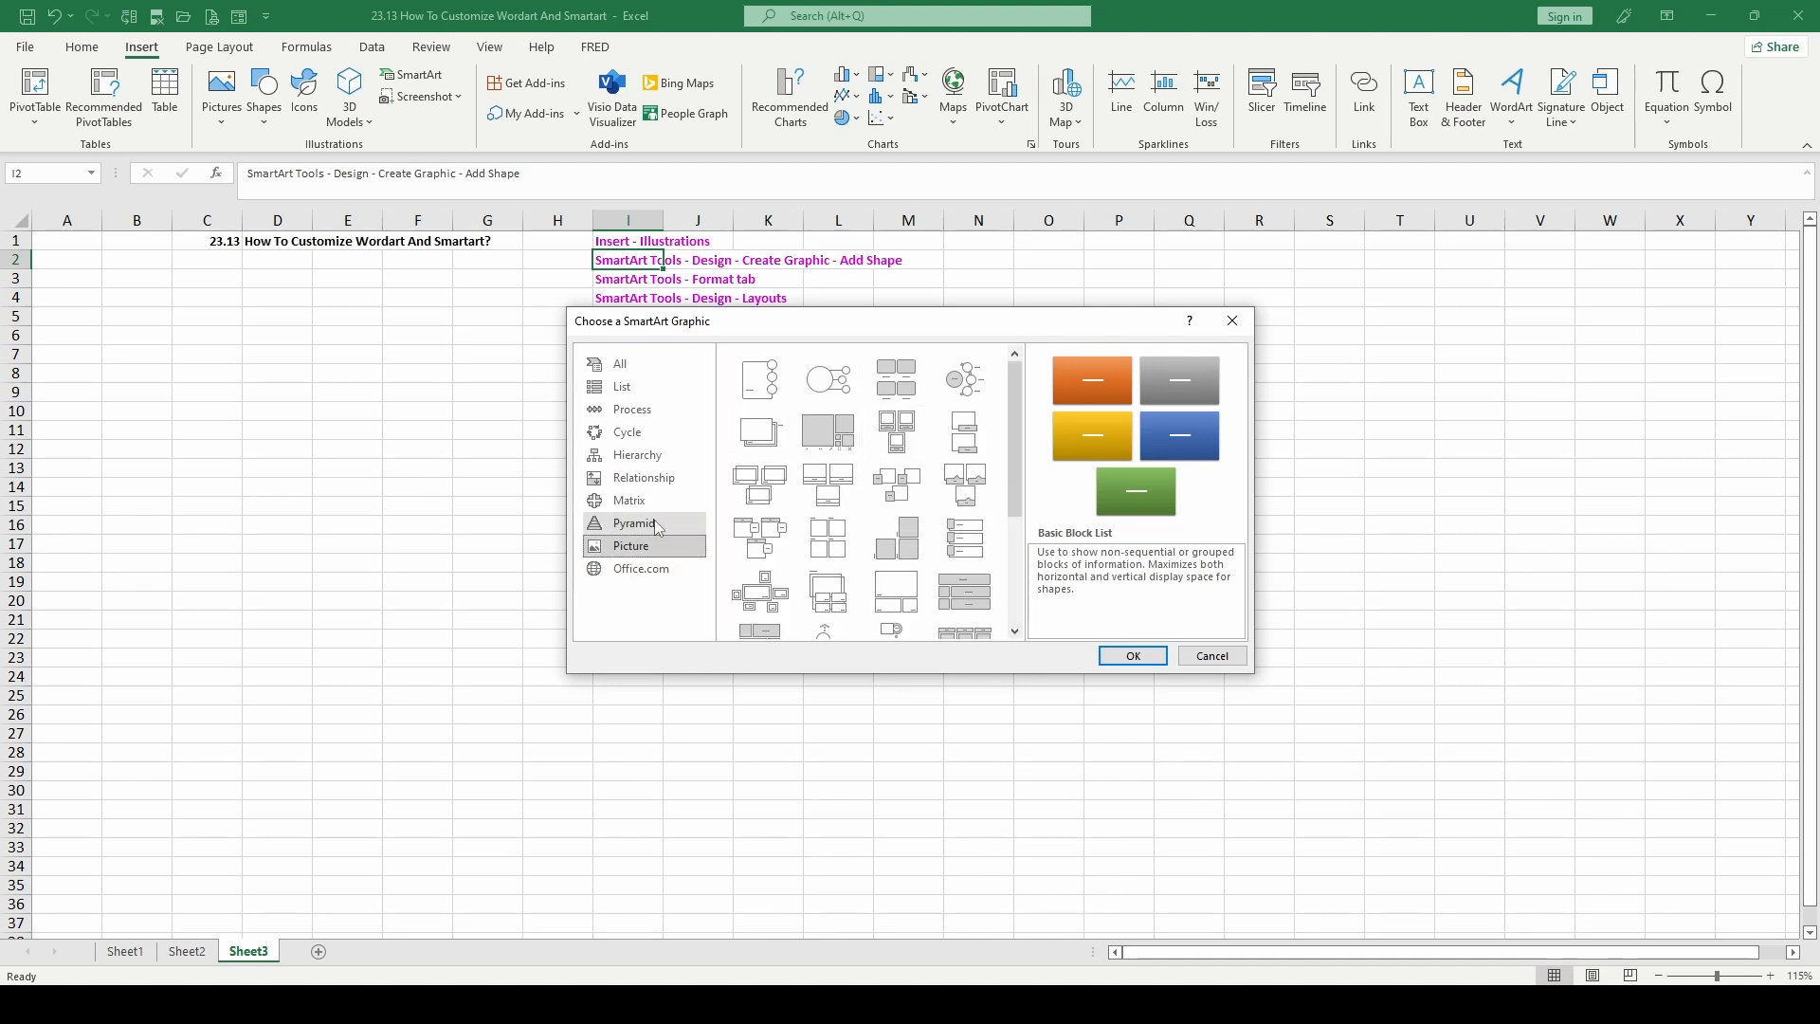
click(657, 526)
click(645, 509)
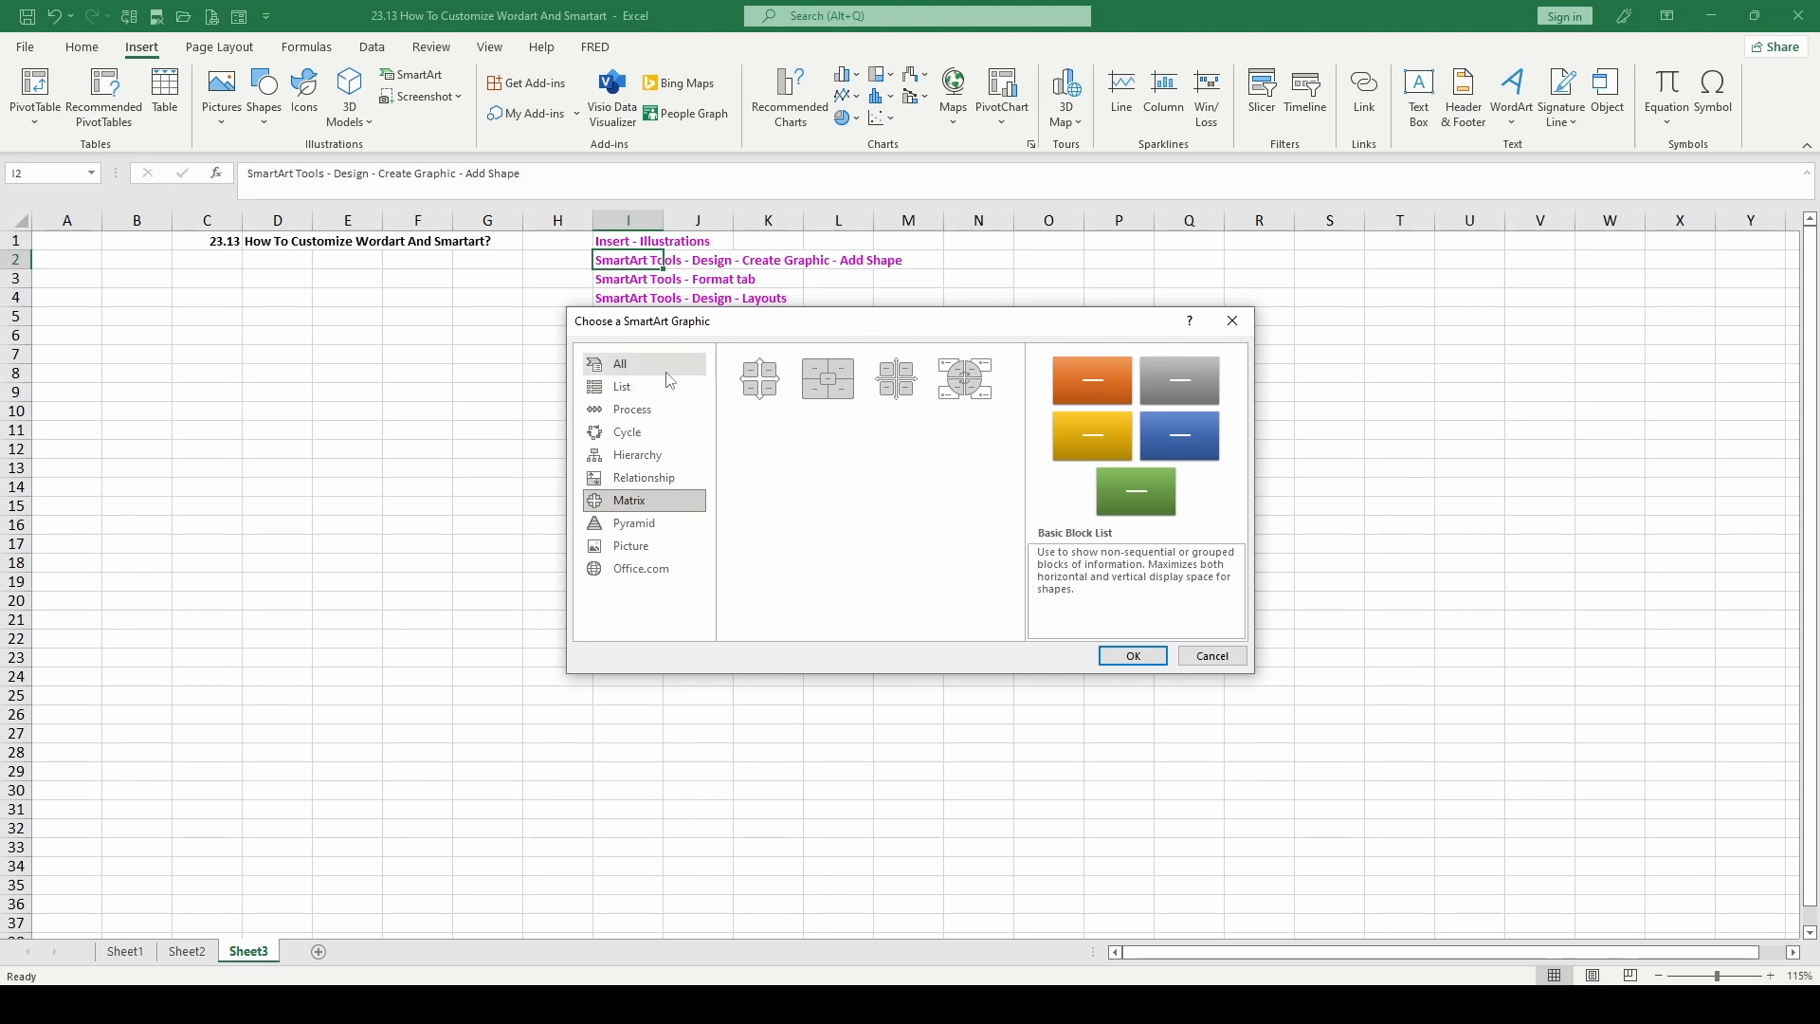
Step: Compare the Process, Hierarchy, Relationship and Matrix layouts, and look through the full list of SmartArt layouts
click(637, 410)
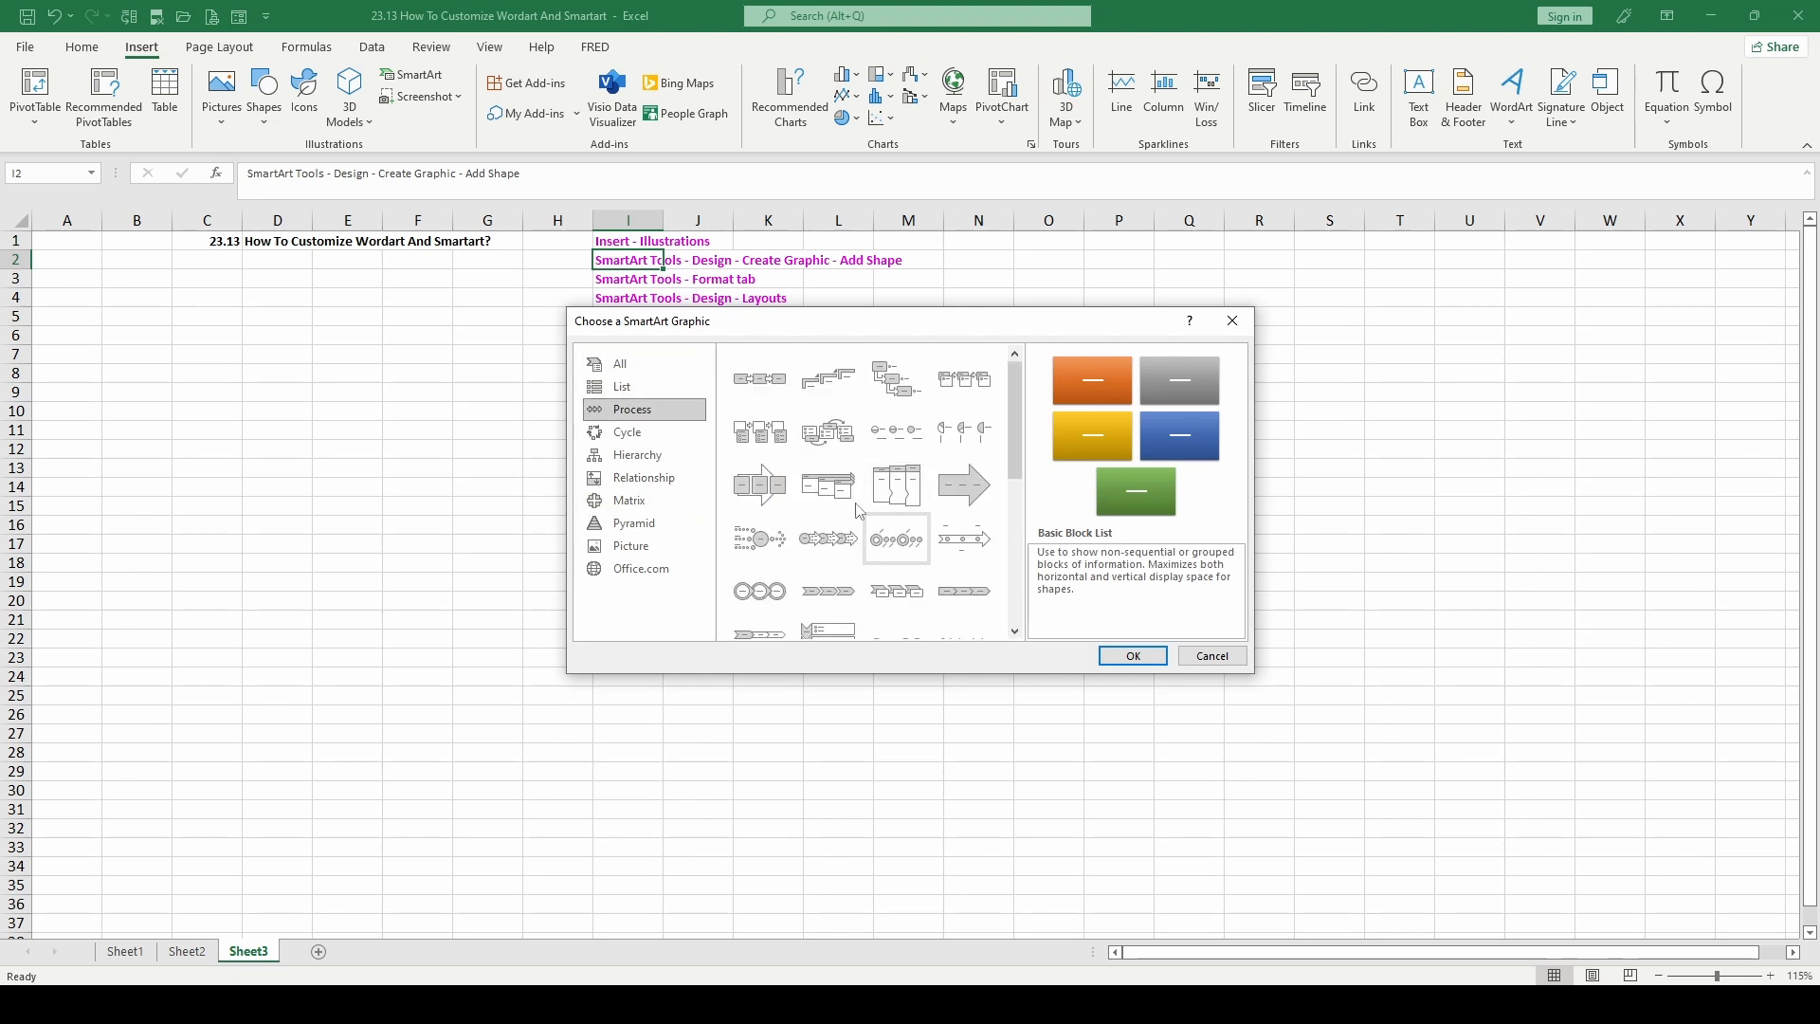
click(654, 455)
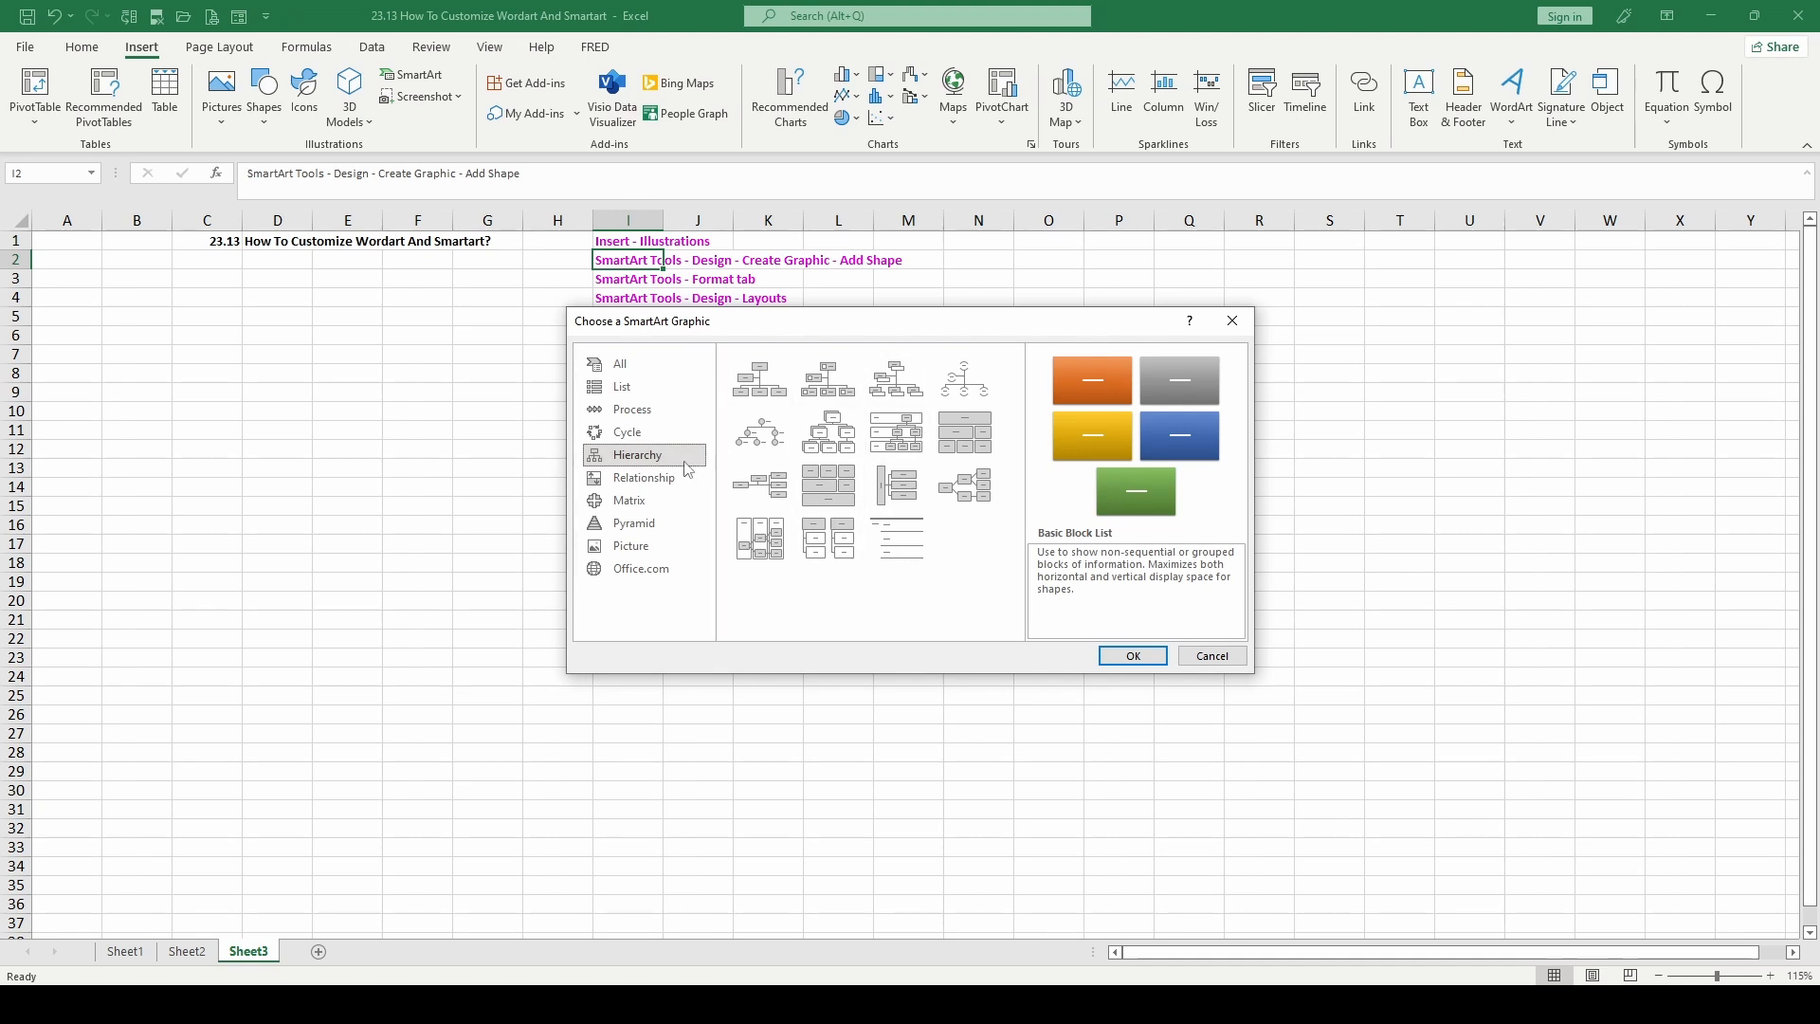
click(651, 479)
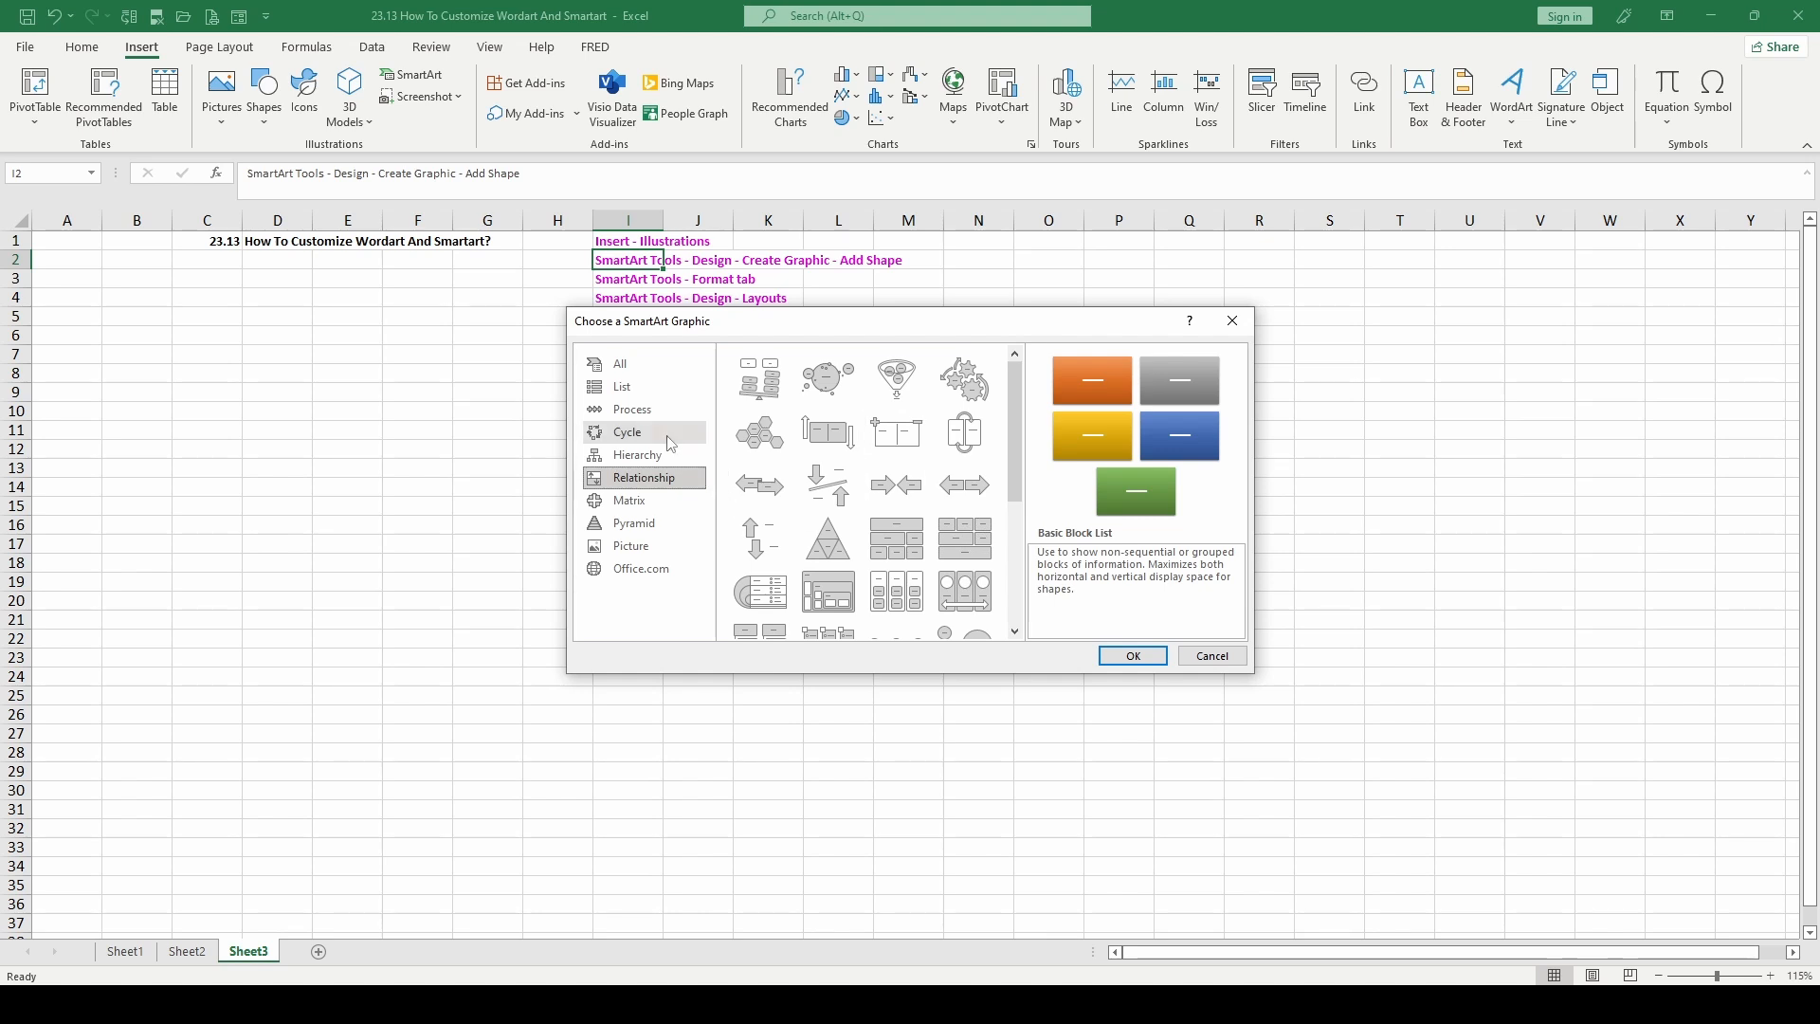
click(642, 415)
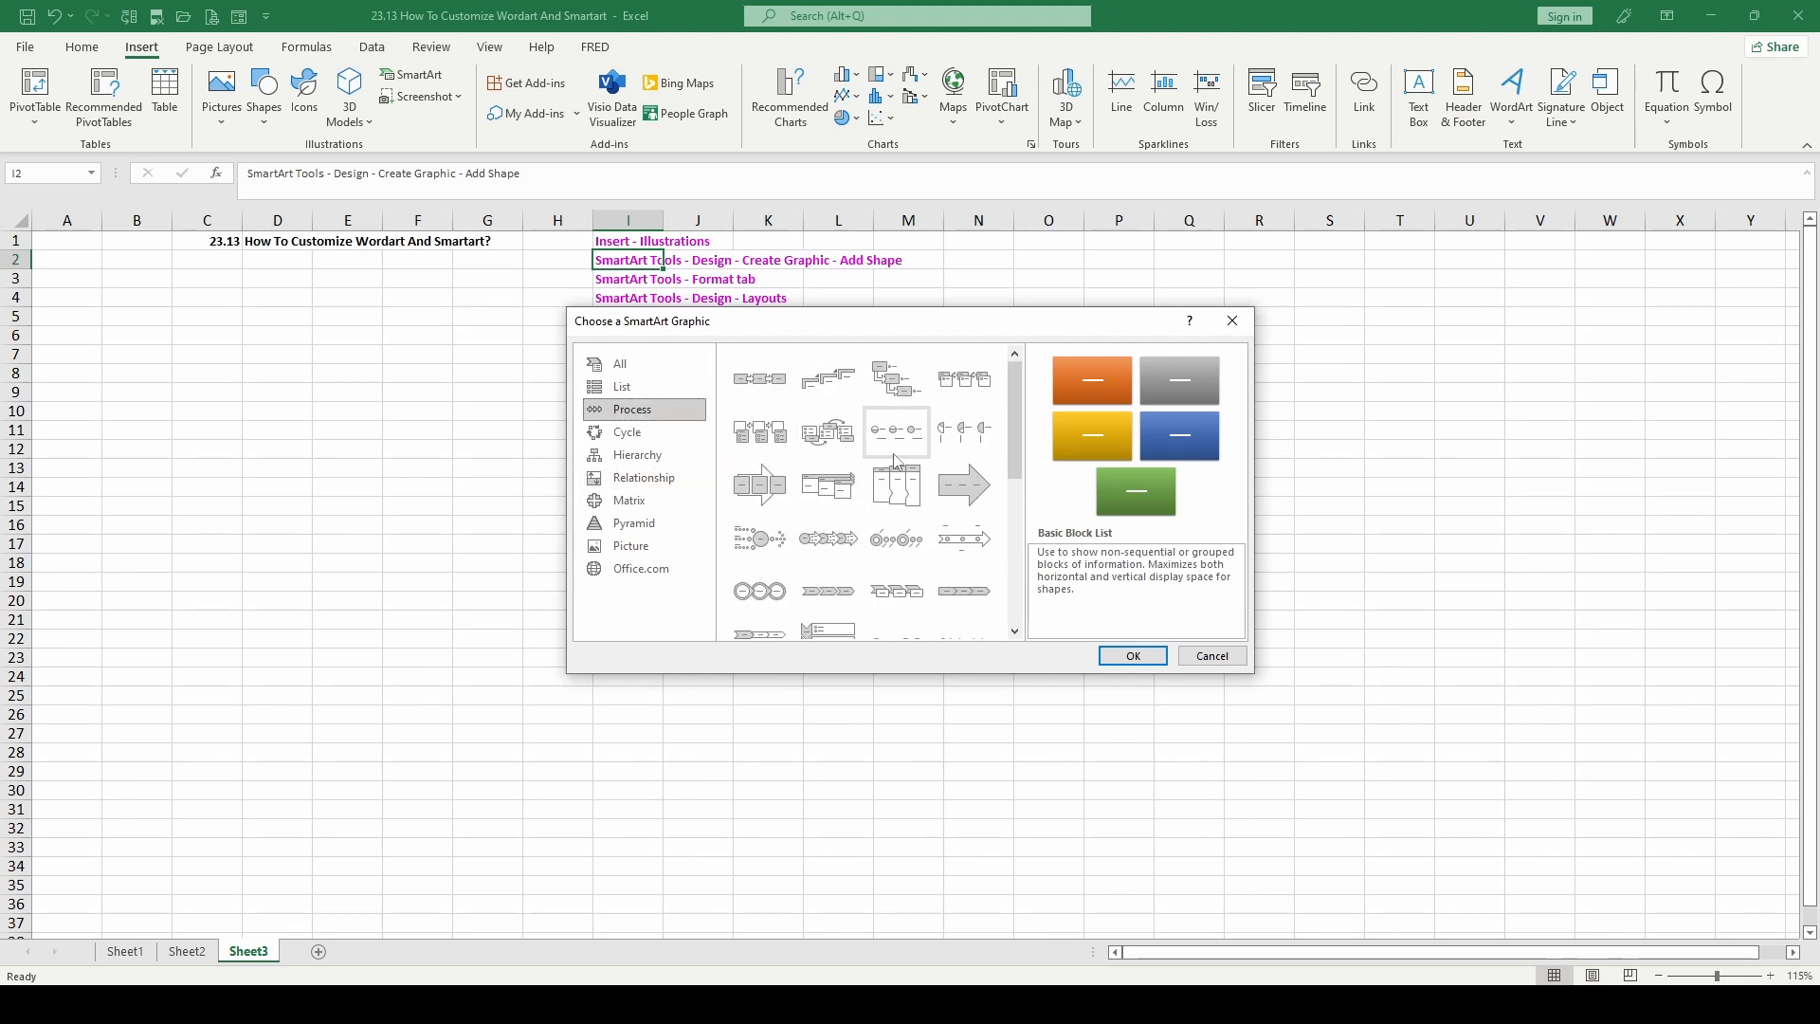
scroll(897, 462, down, 5)
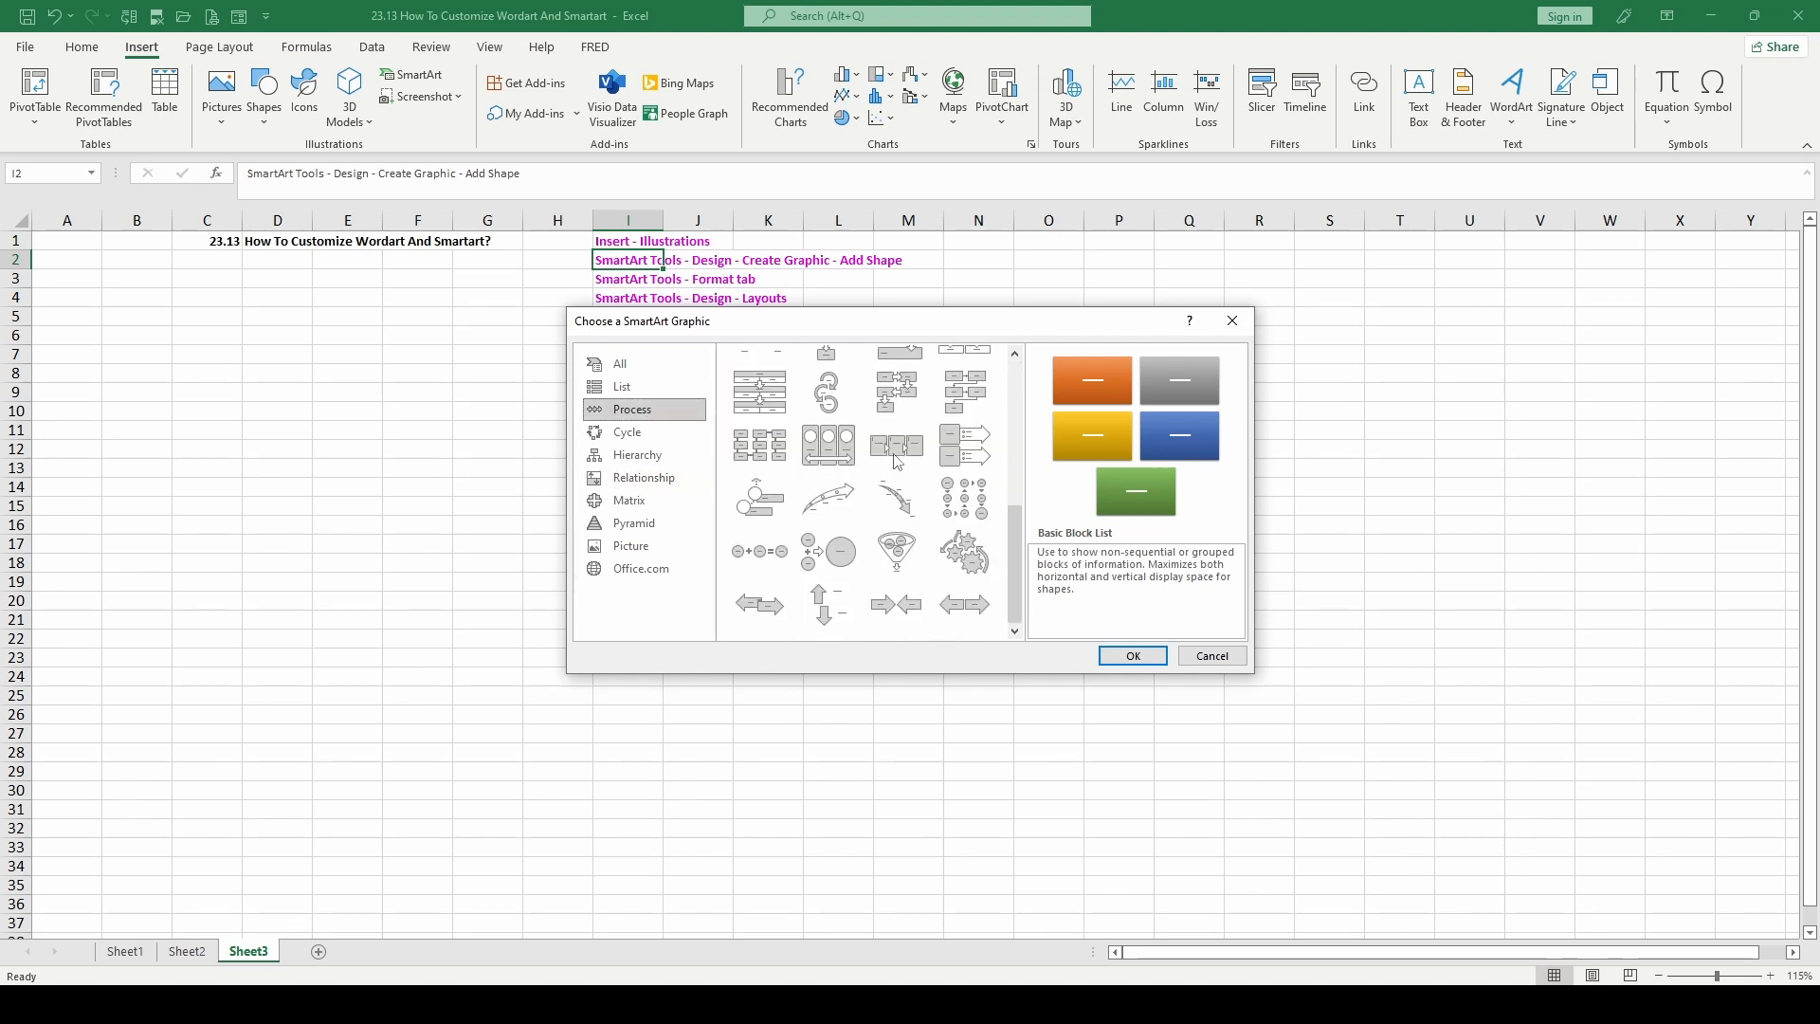
click(638, 482)
click(628, 502)
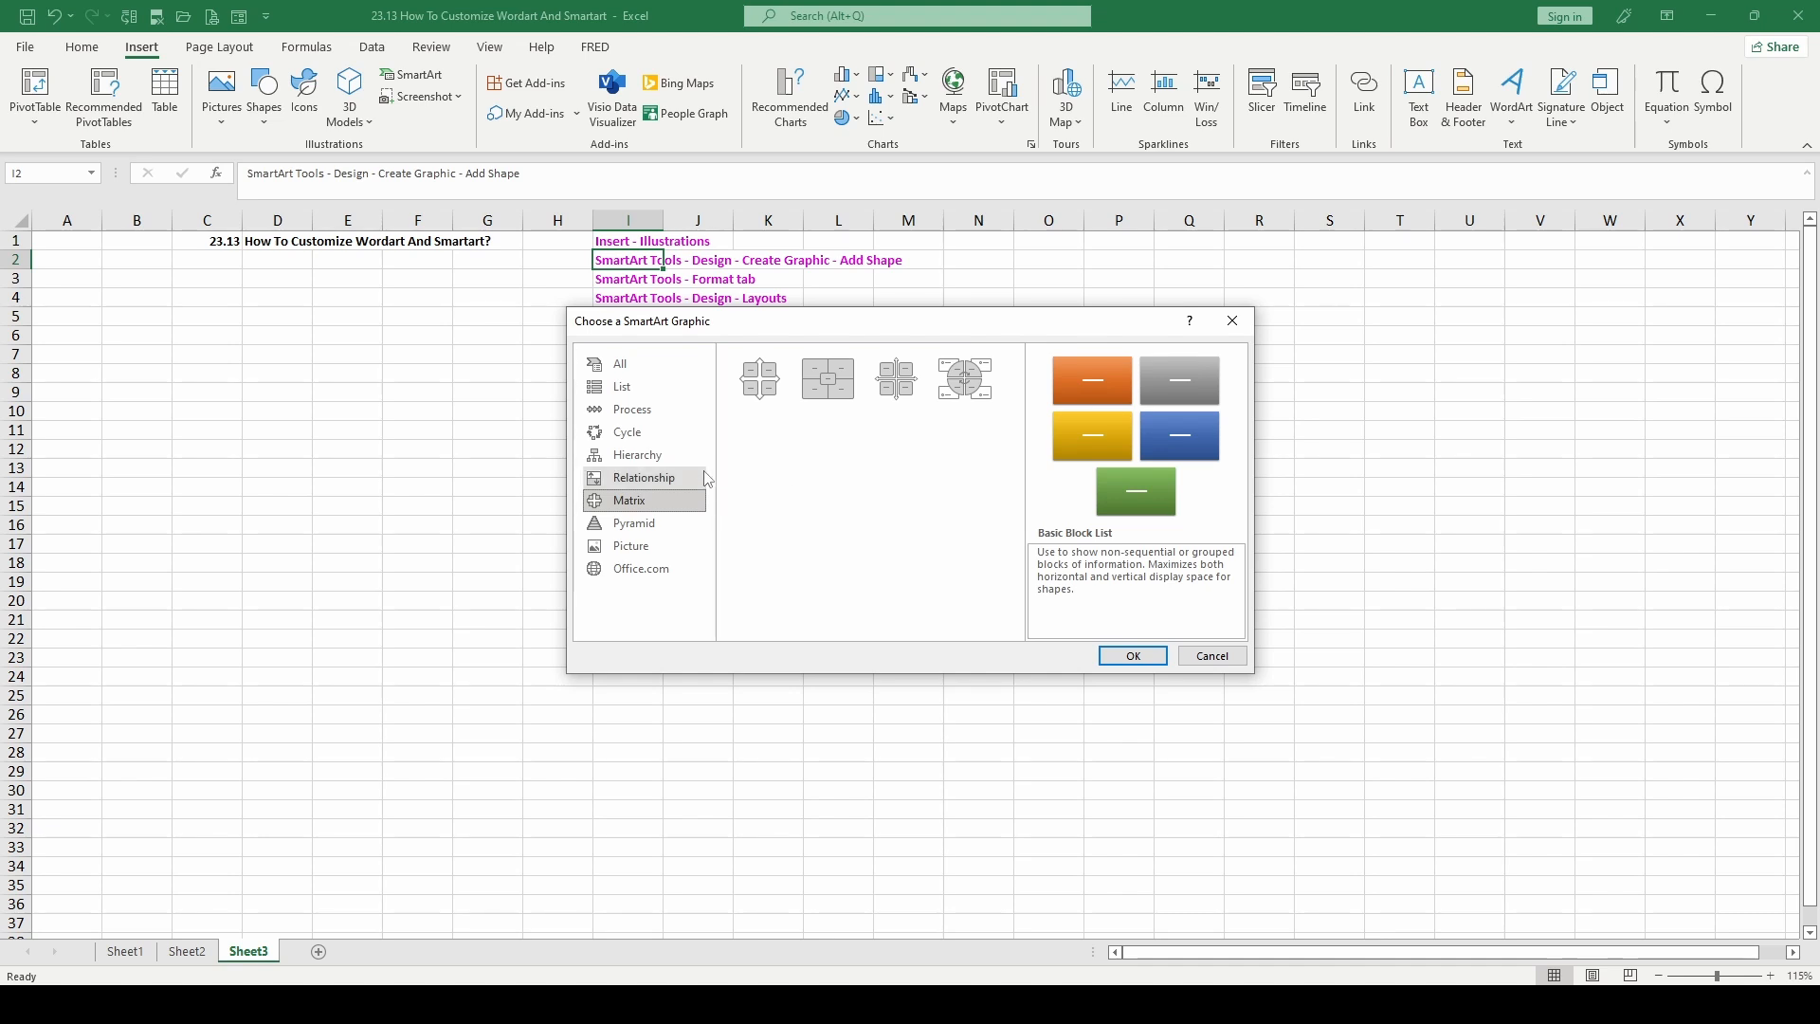
click(626, 363)
scroll(838, 460, down, 5)
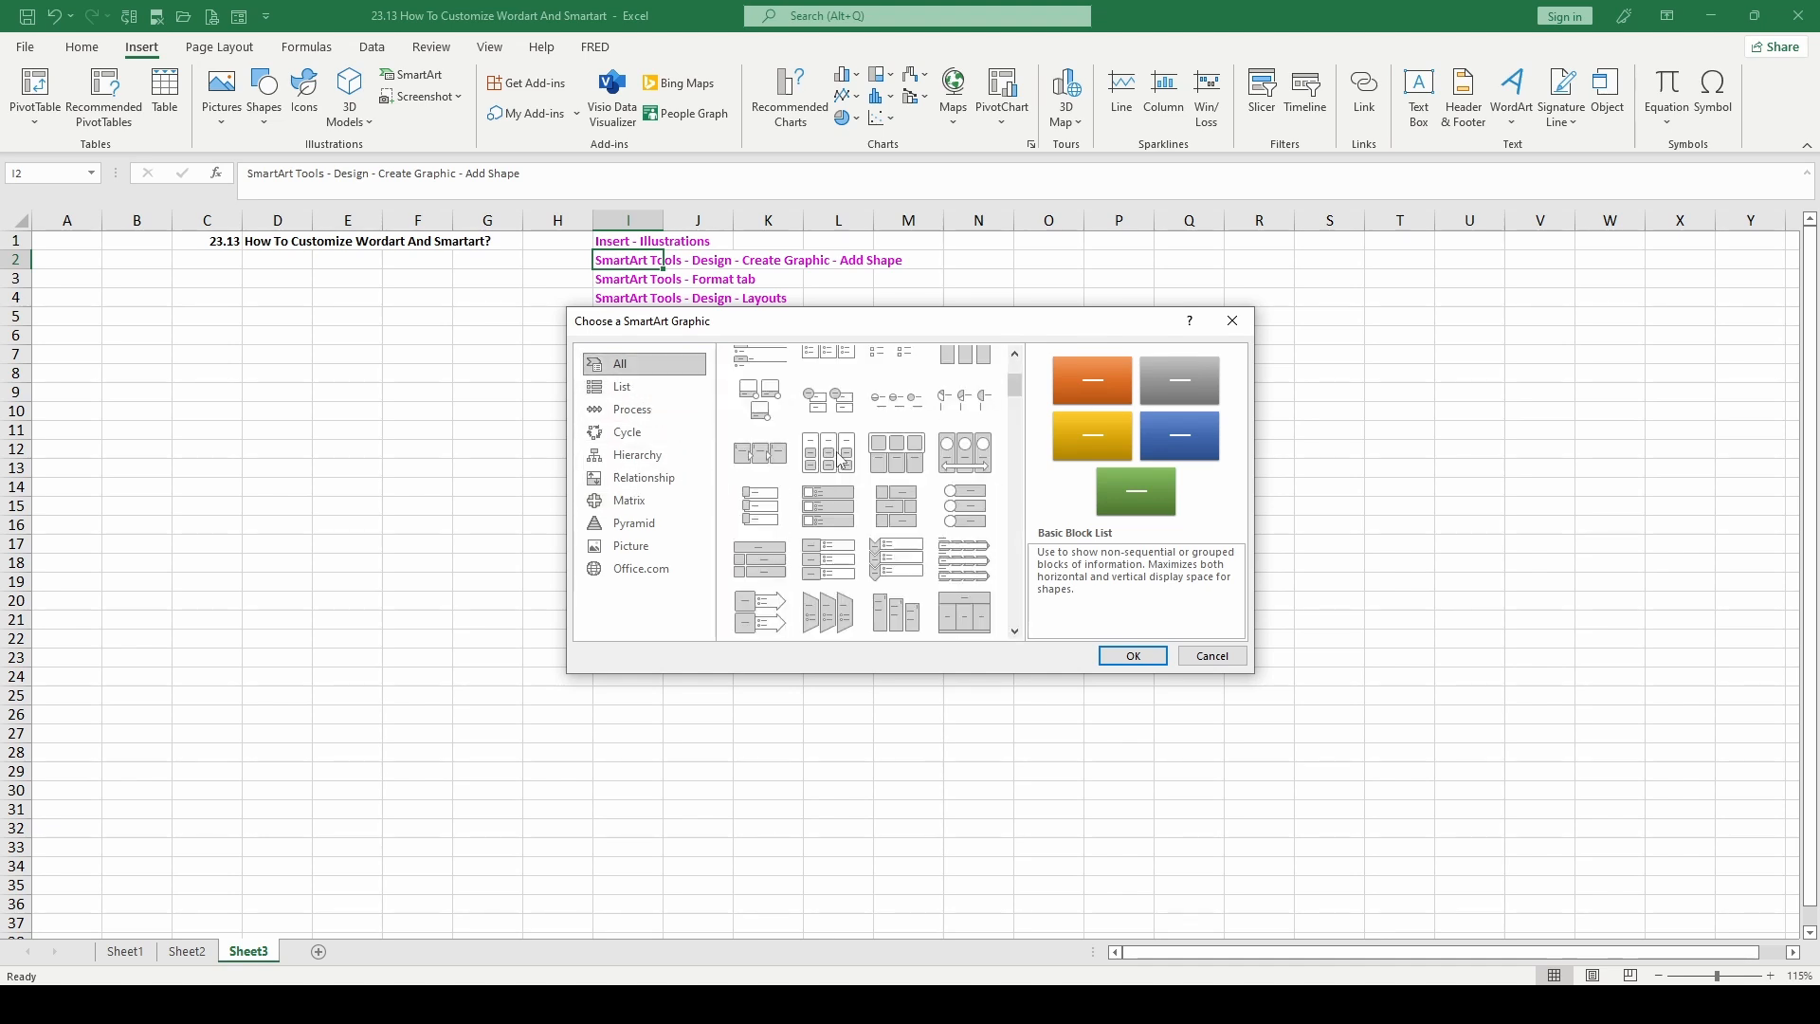
scroll(839, 459, down, 10)
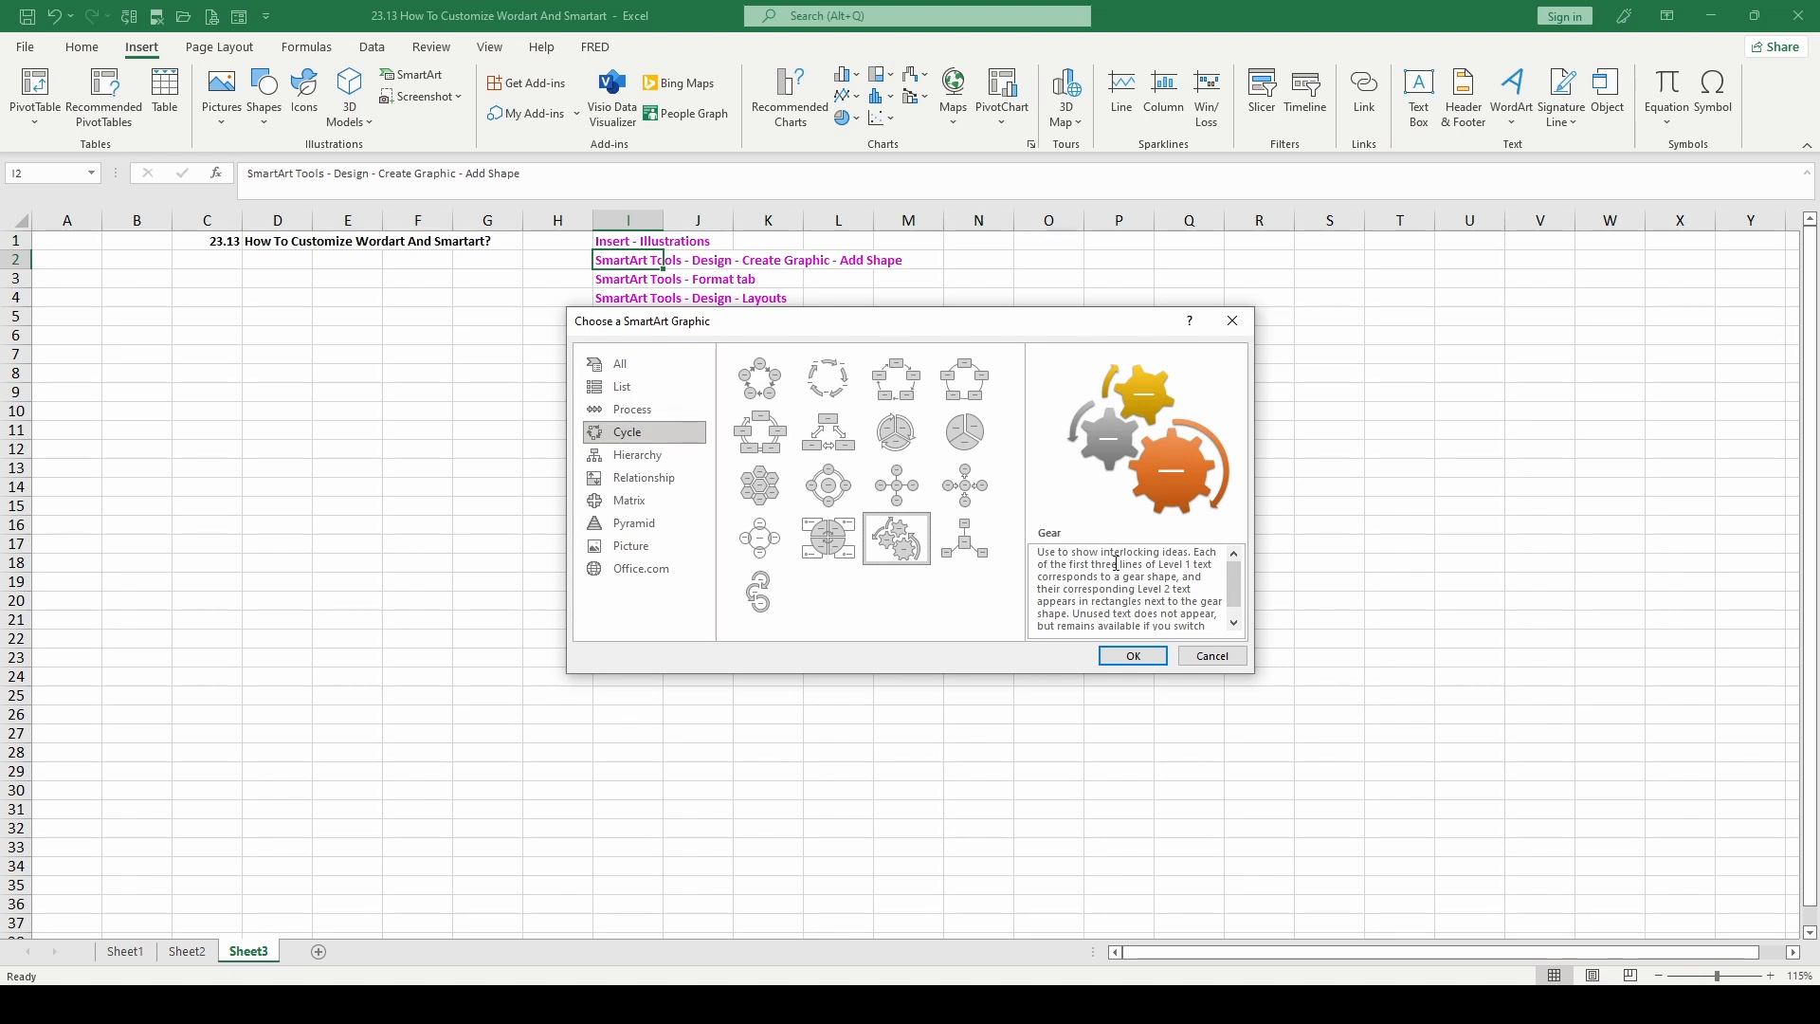
Step: Insert a Gear SmartArt graphic from the Cycle category after comparing it with other cycle layouts
scroll(1232, 597, down, 1)
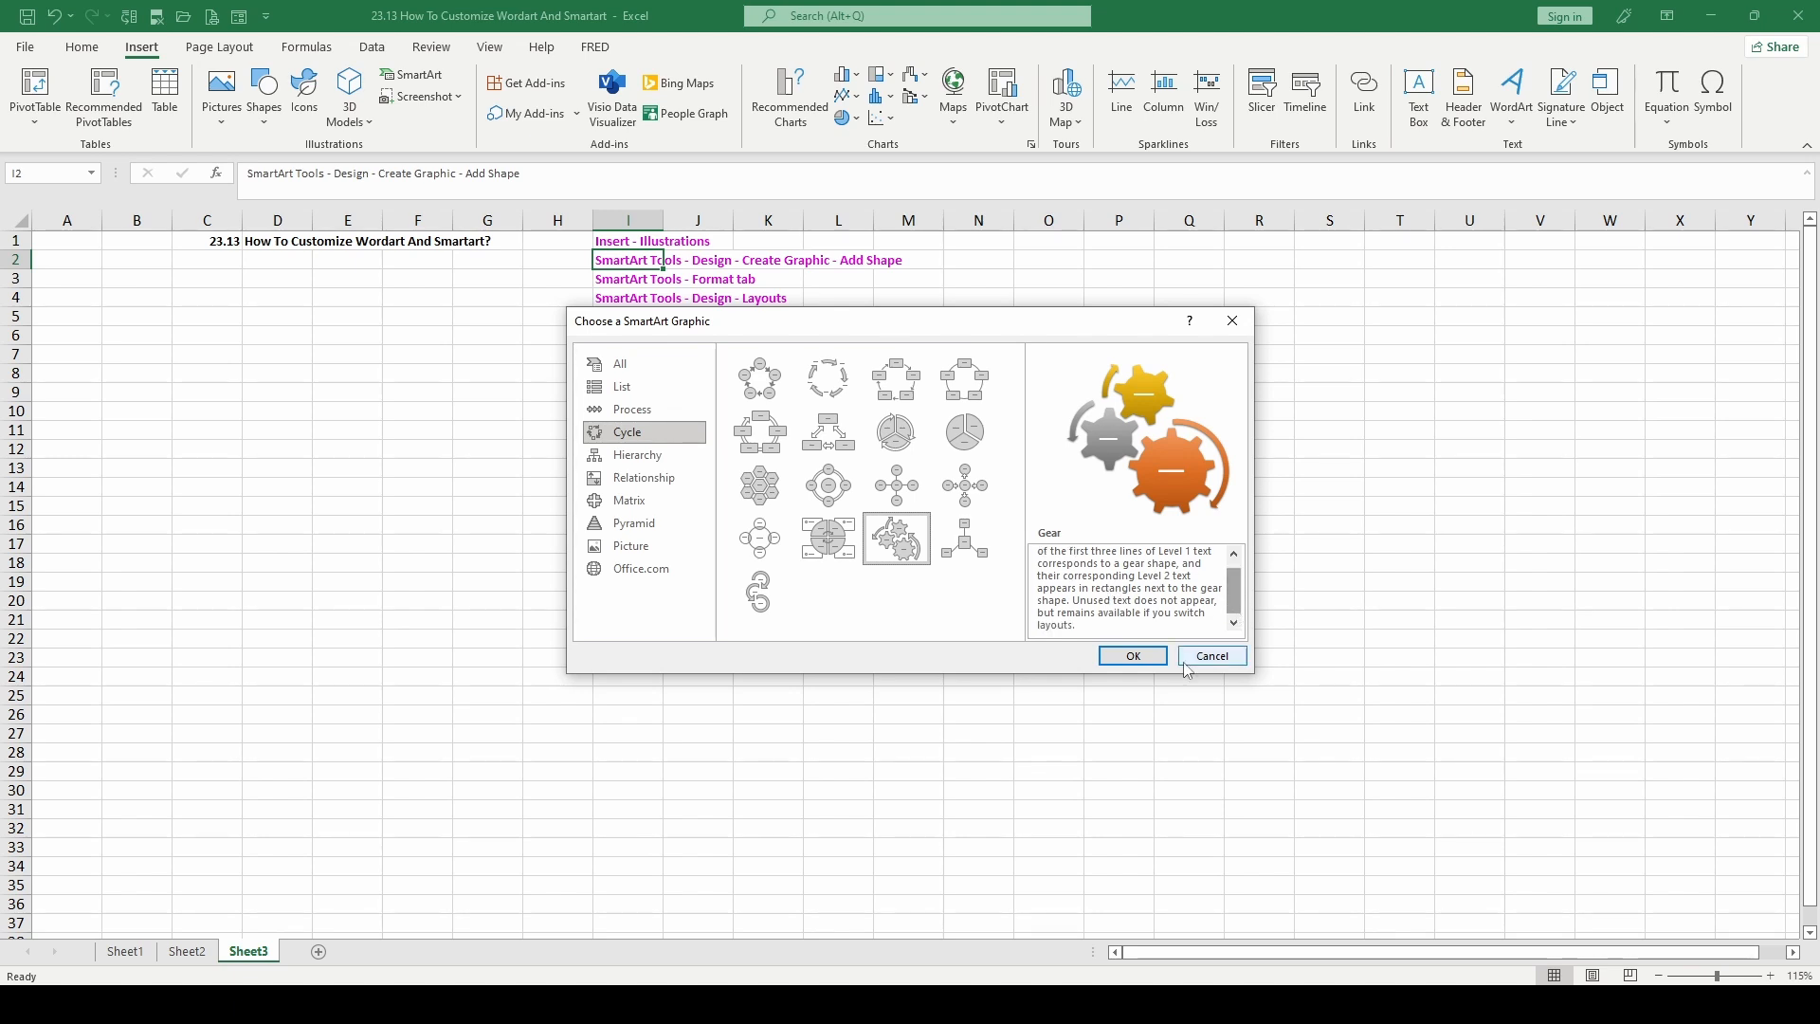
click(967, 436)
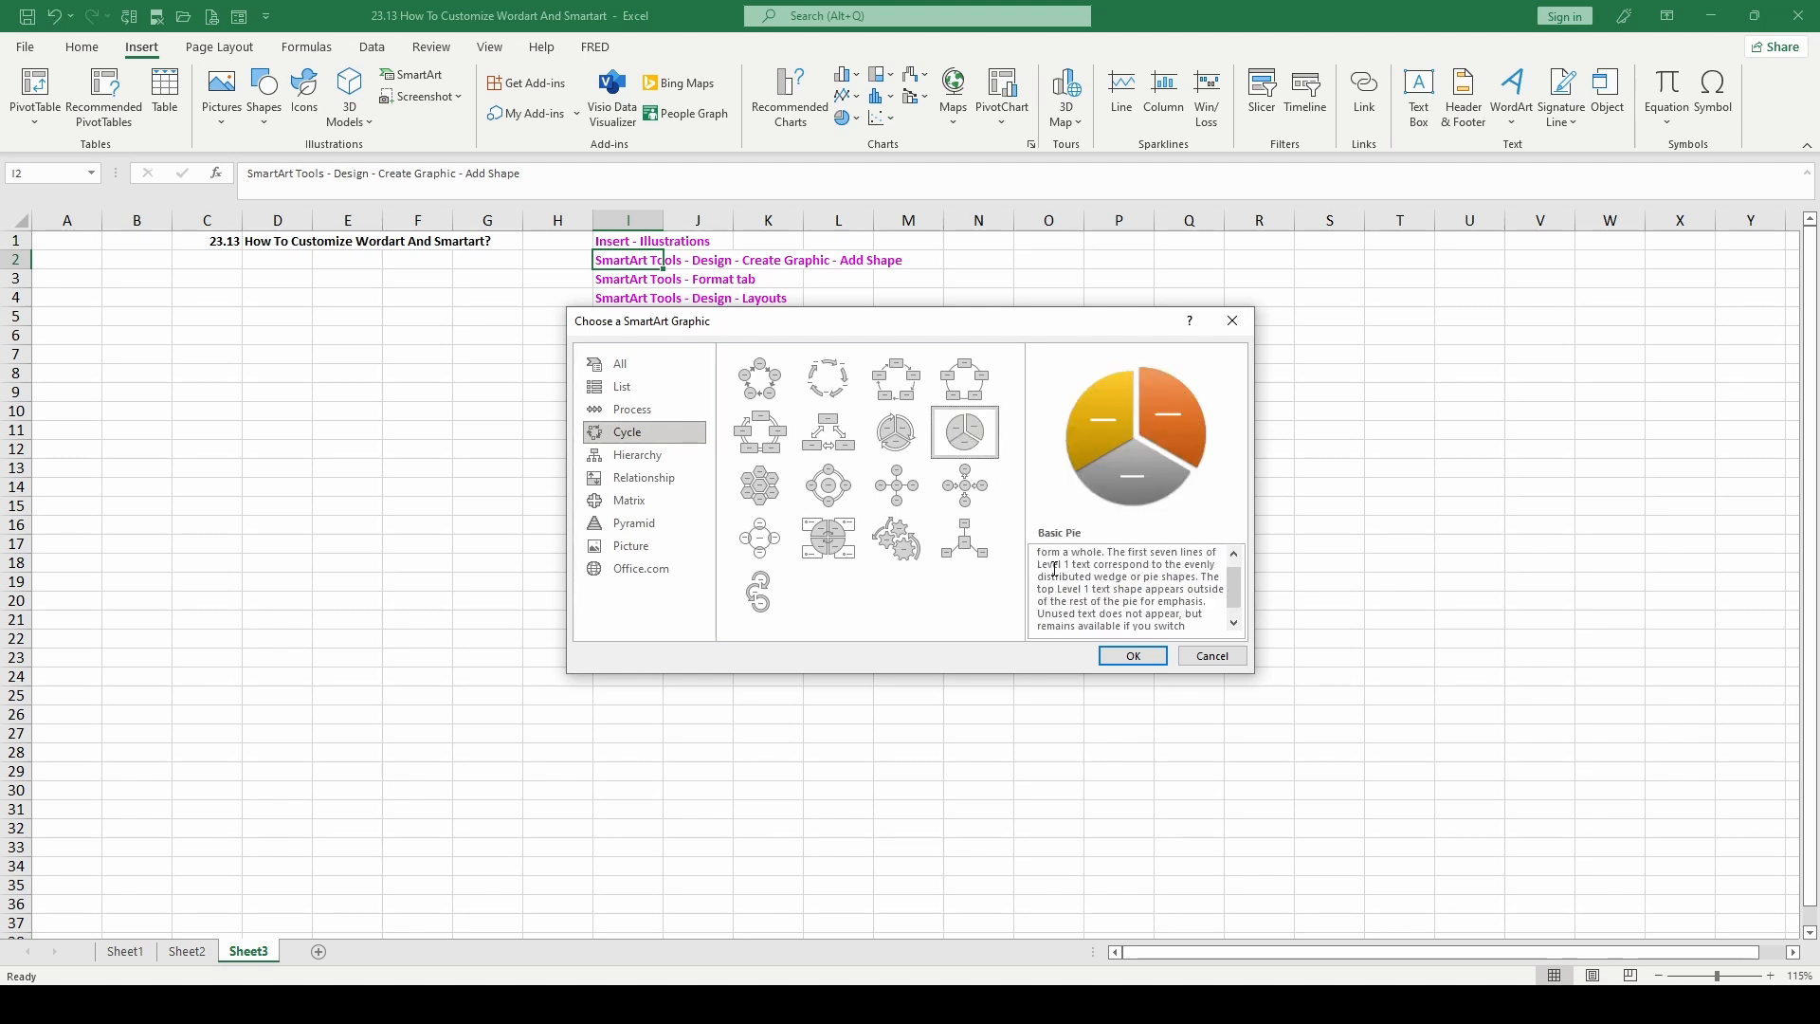
click(979, 398)
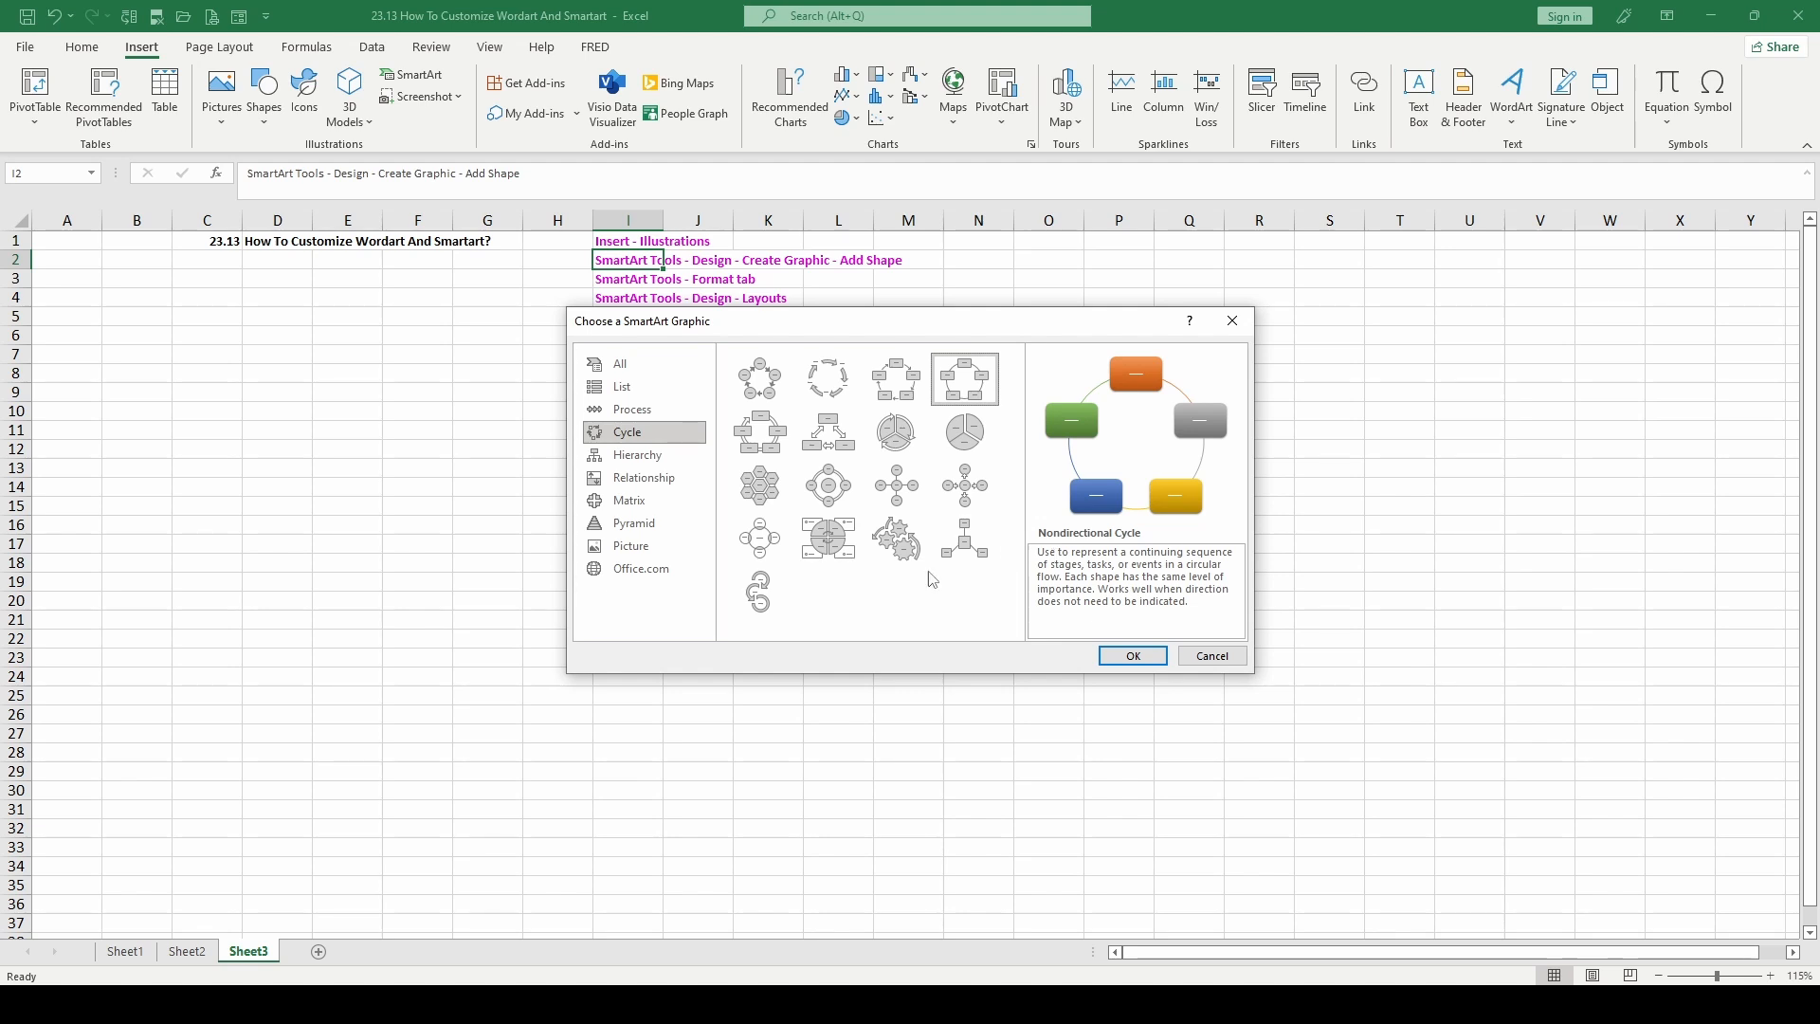
click(759, 596)
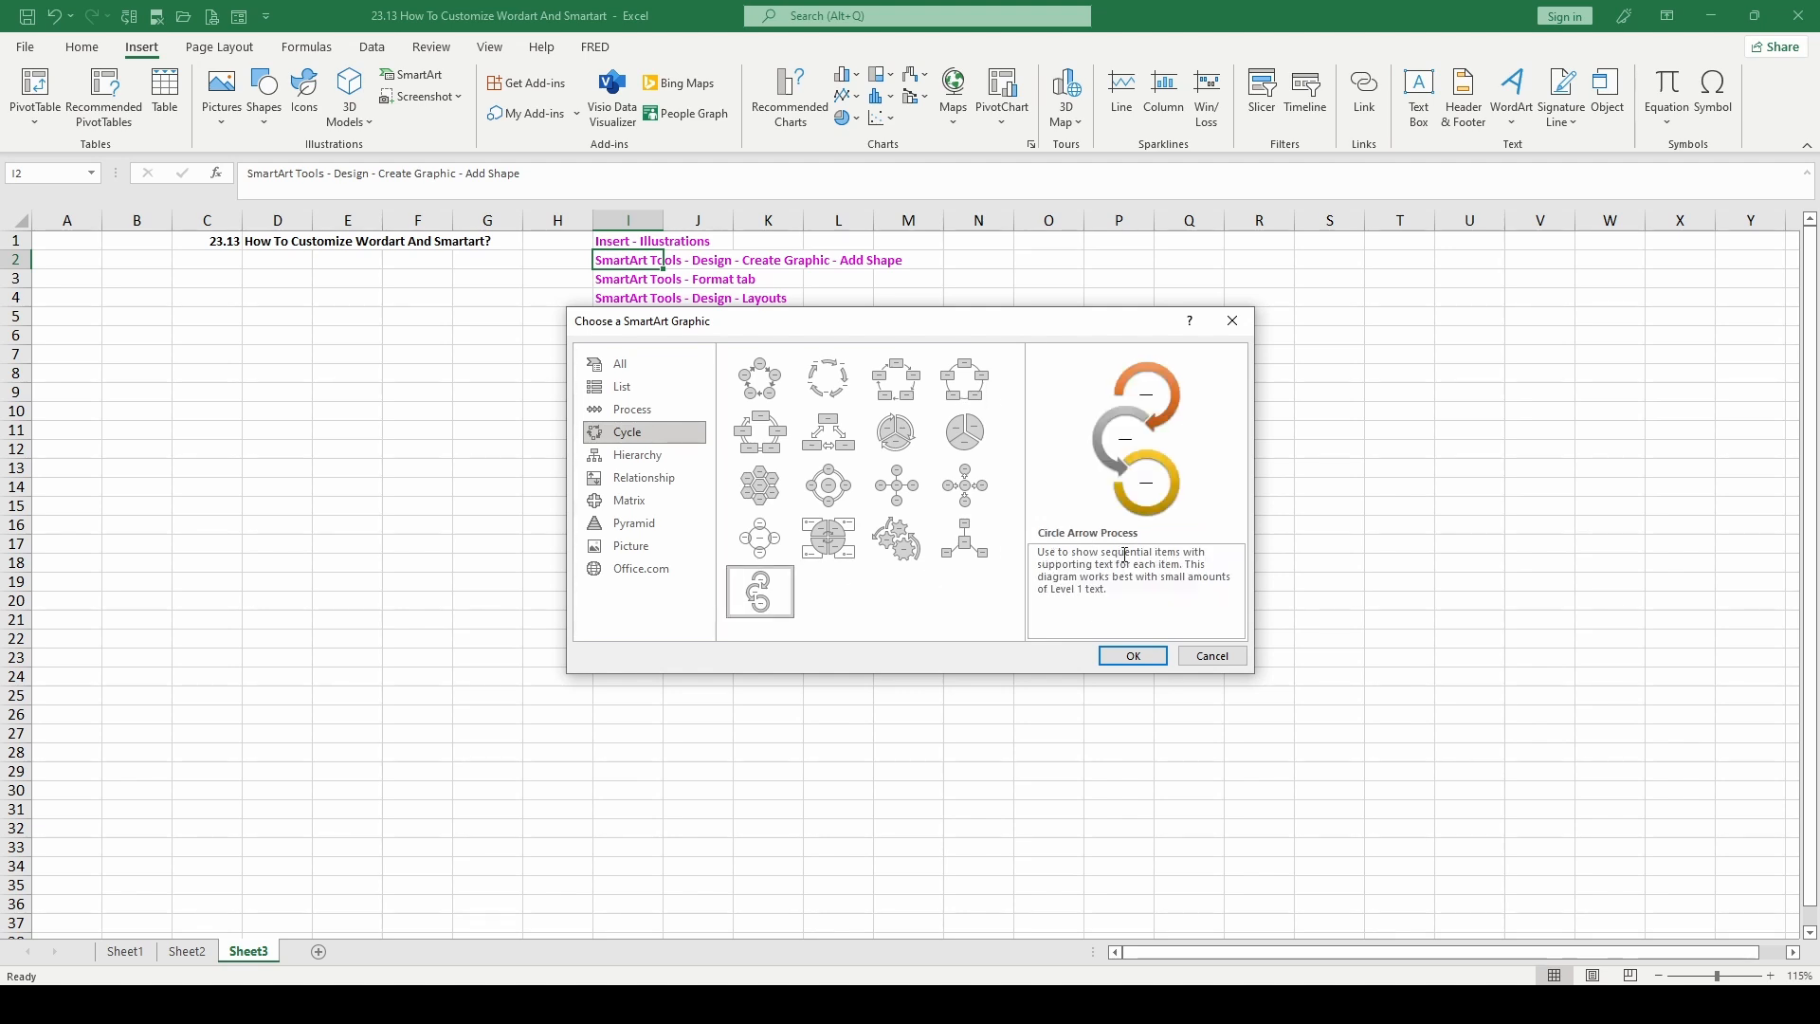
click(763, 492)
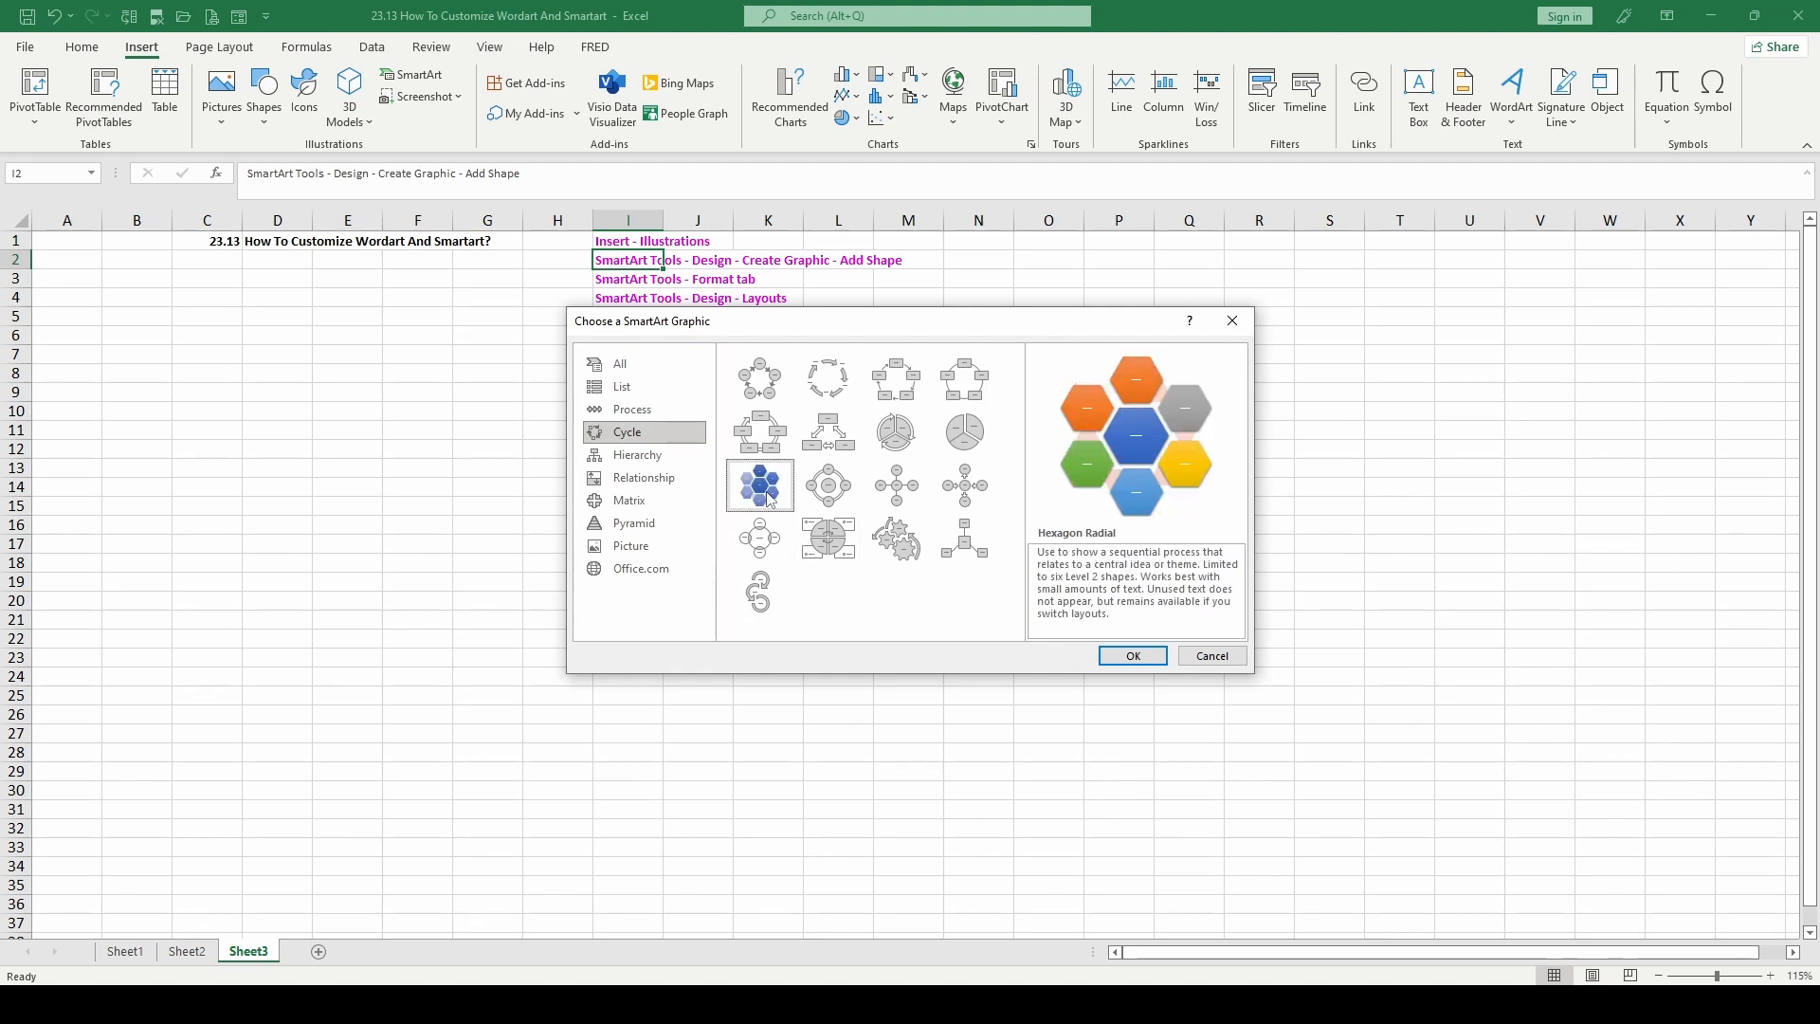
click(897, 539)
click(1132, 656)
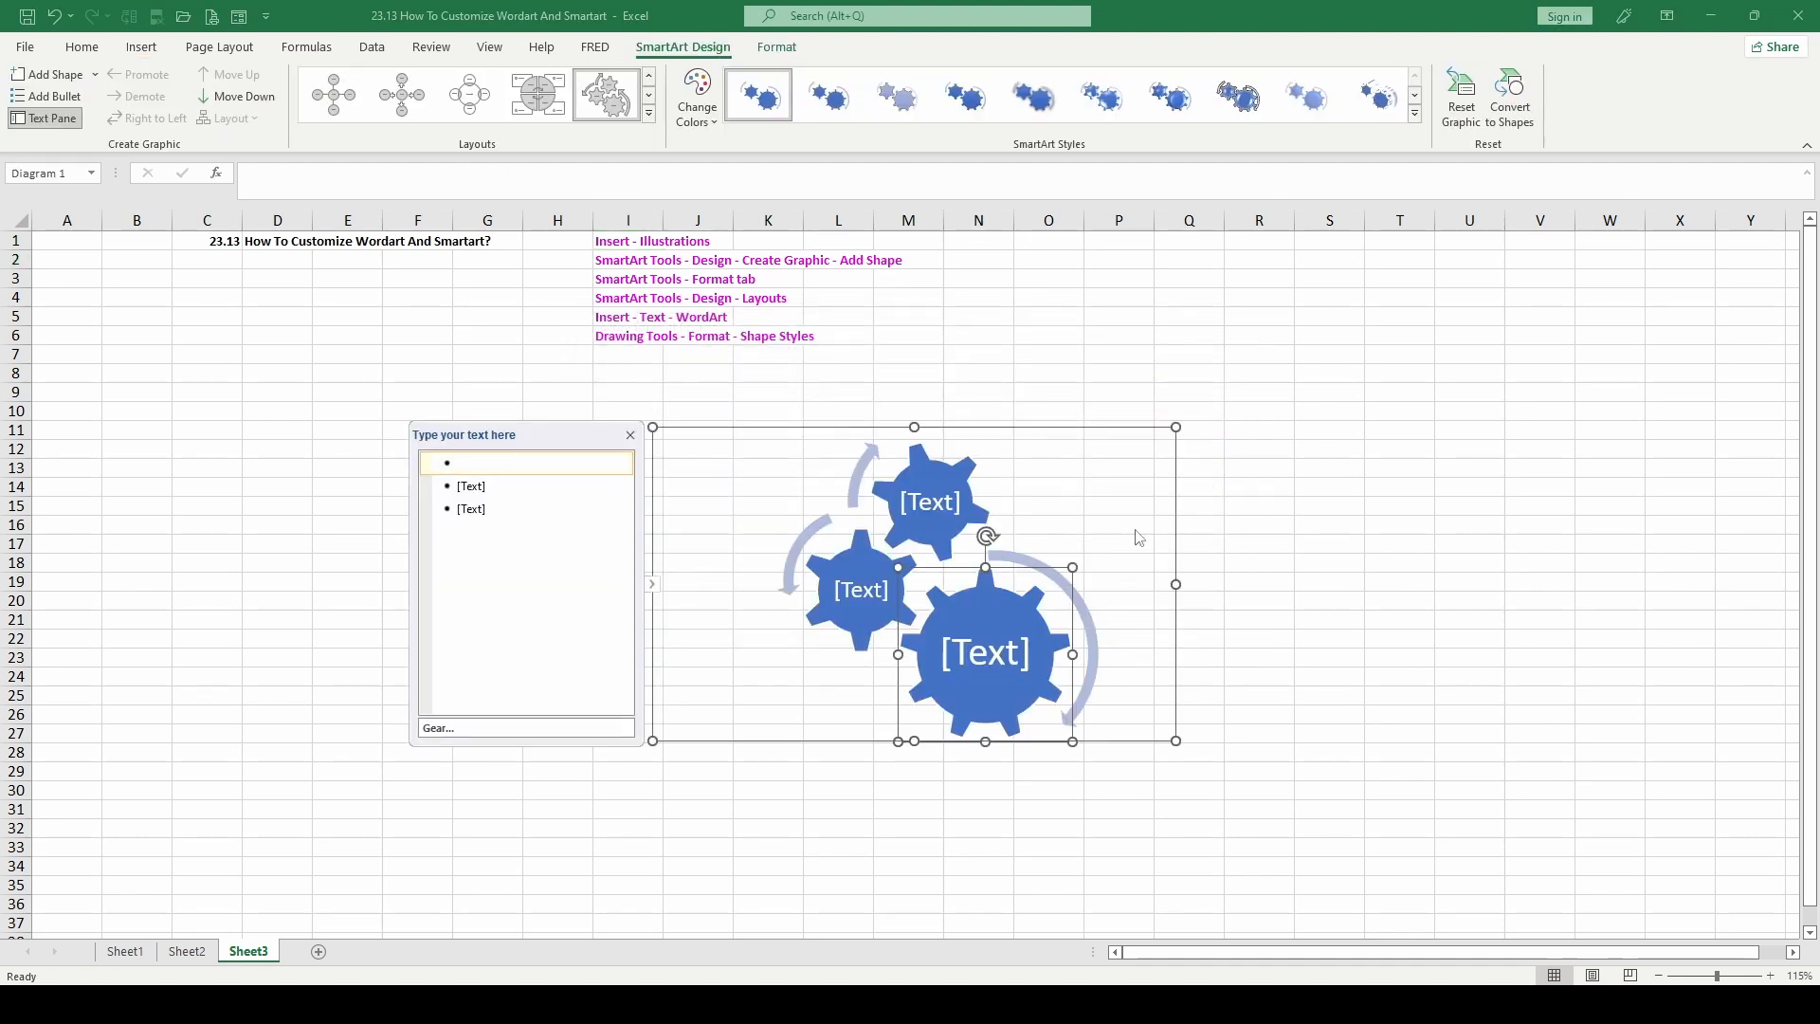
Step: Apply the fifth Best Match for Document SmartArt style to the gear graphic
mouse_move(675, 1005)
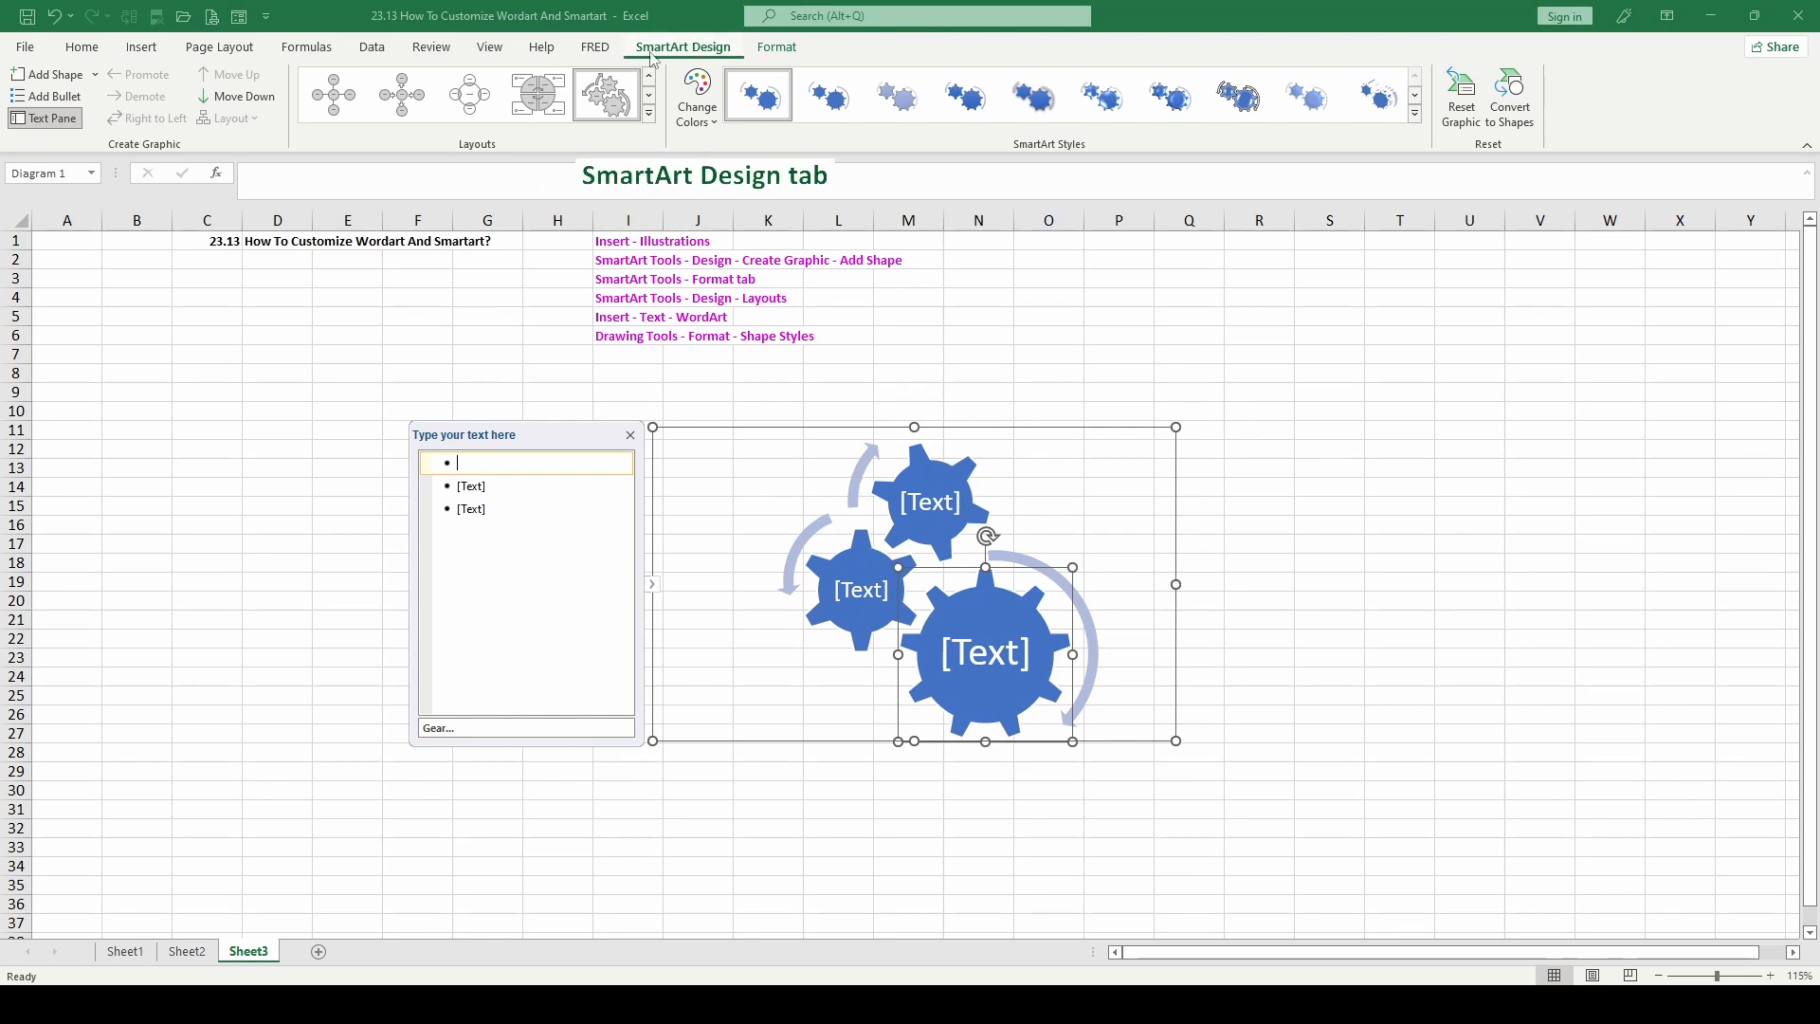
click(780, 47)
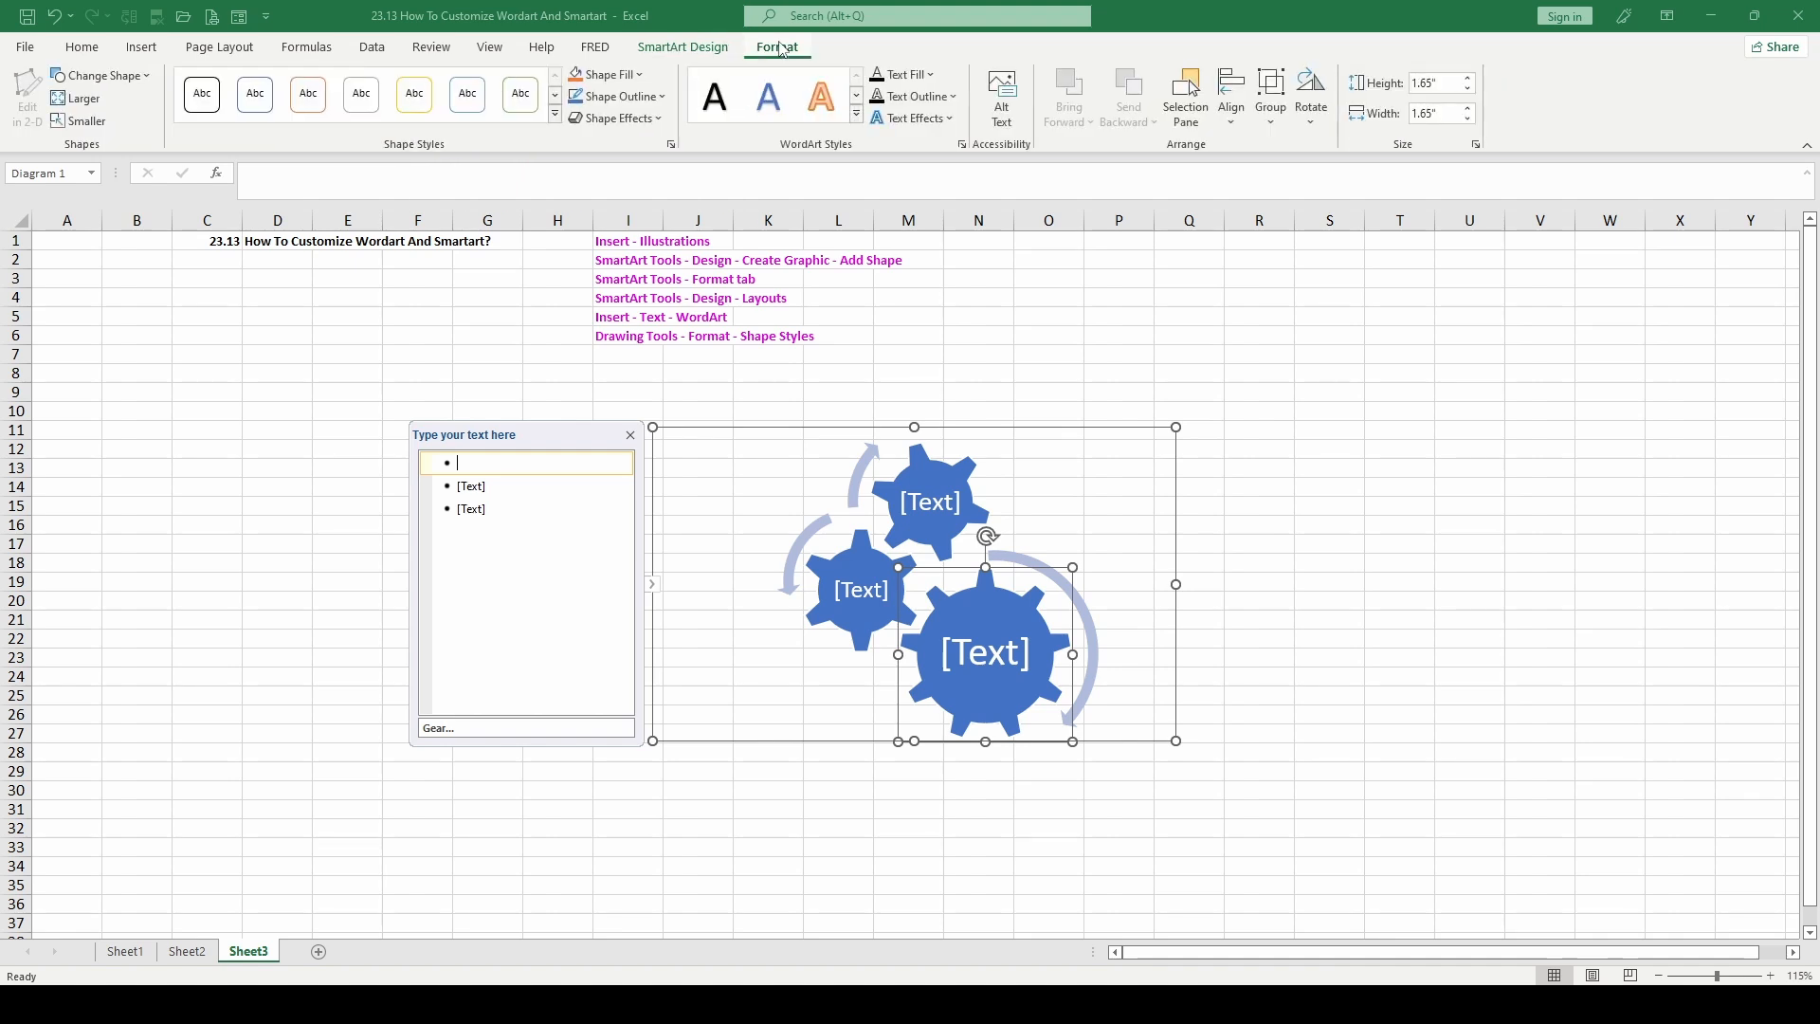
click(683, 52)
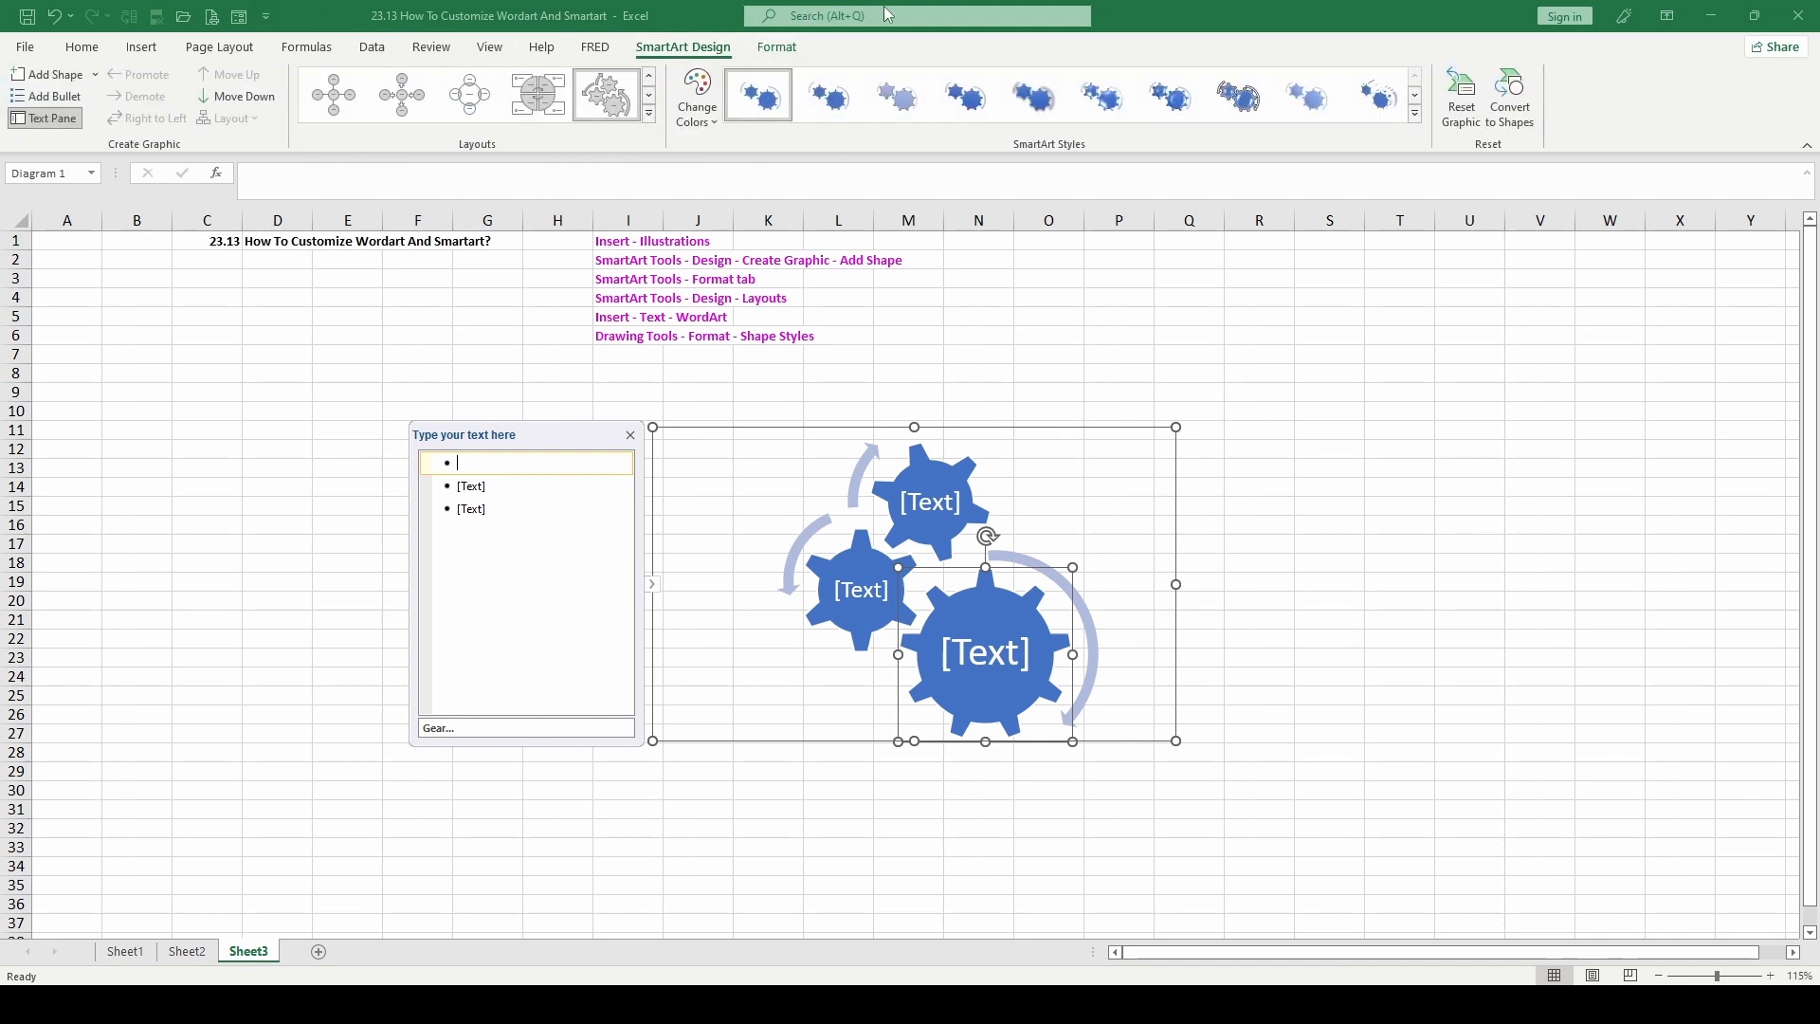
click(834, 111)
click(938, 474)
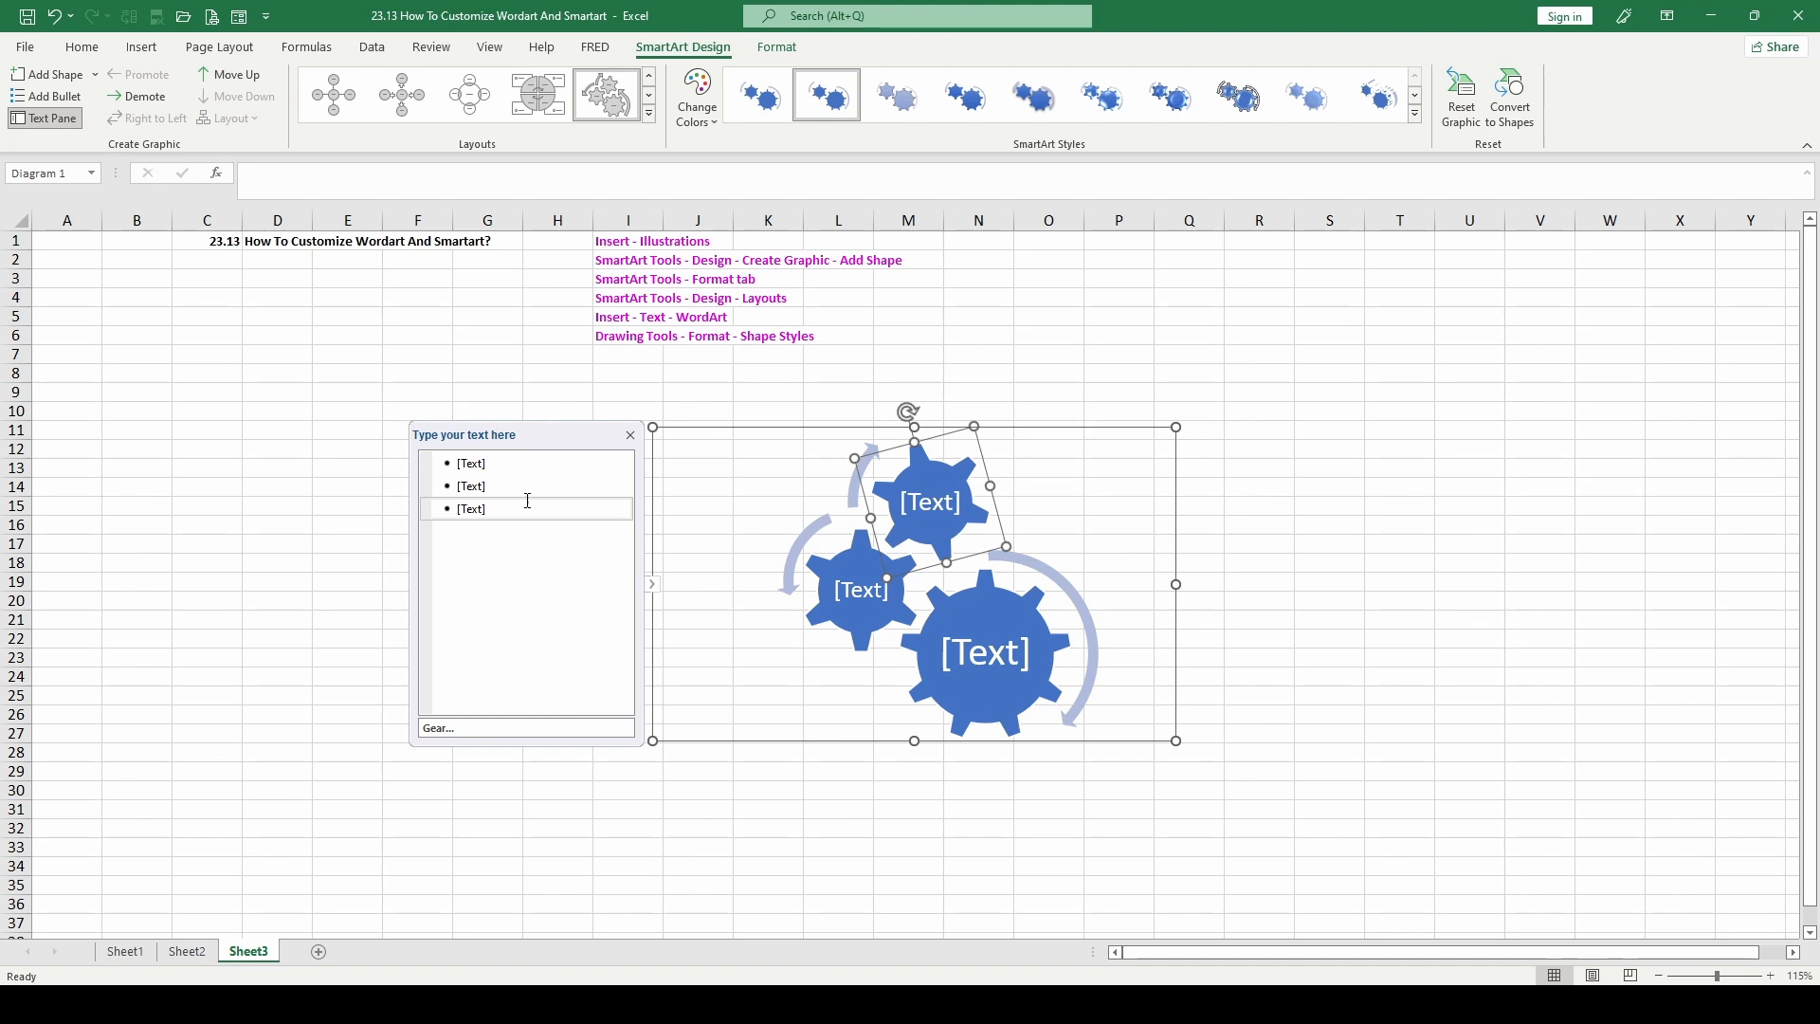
click(1414, 113)
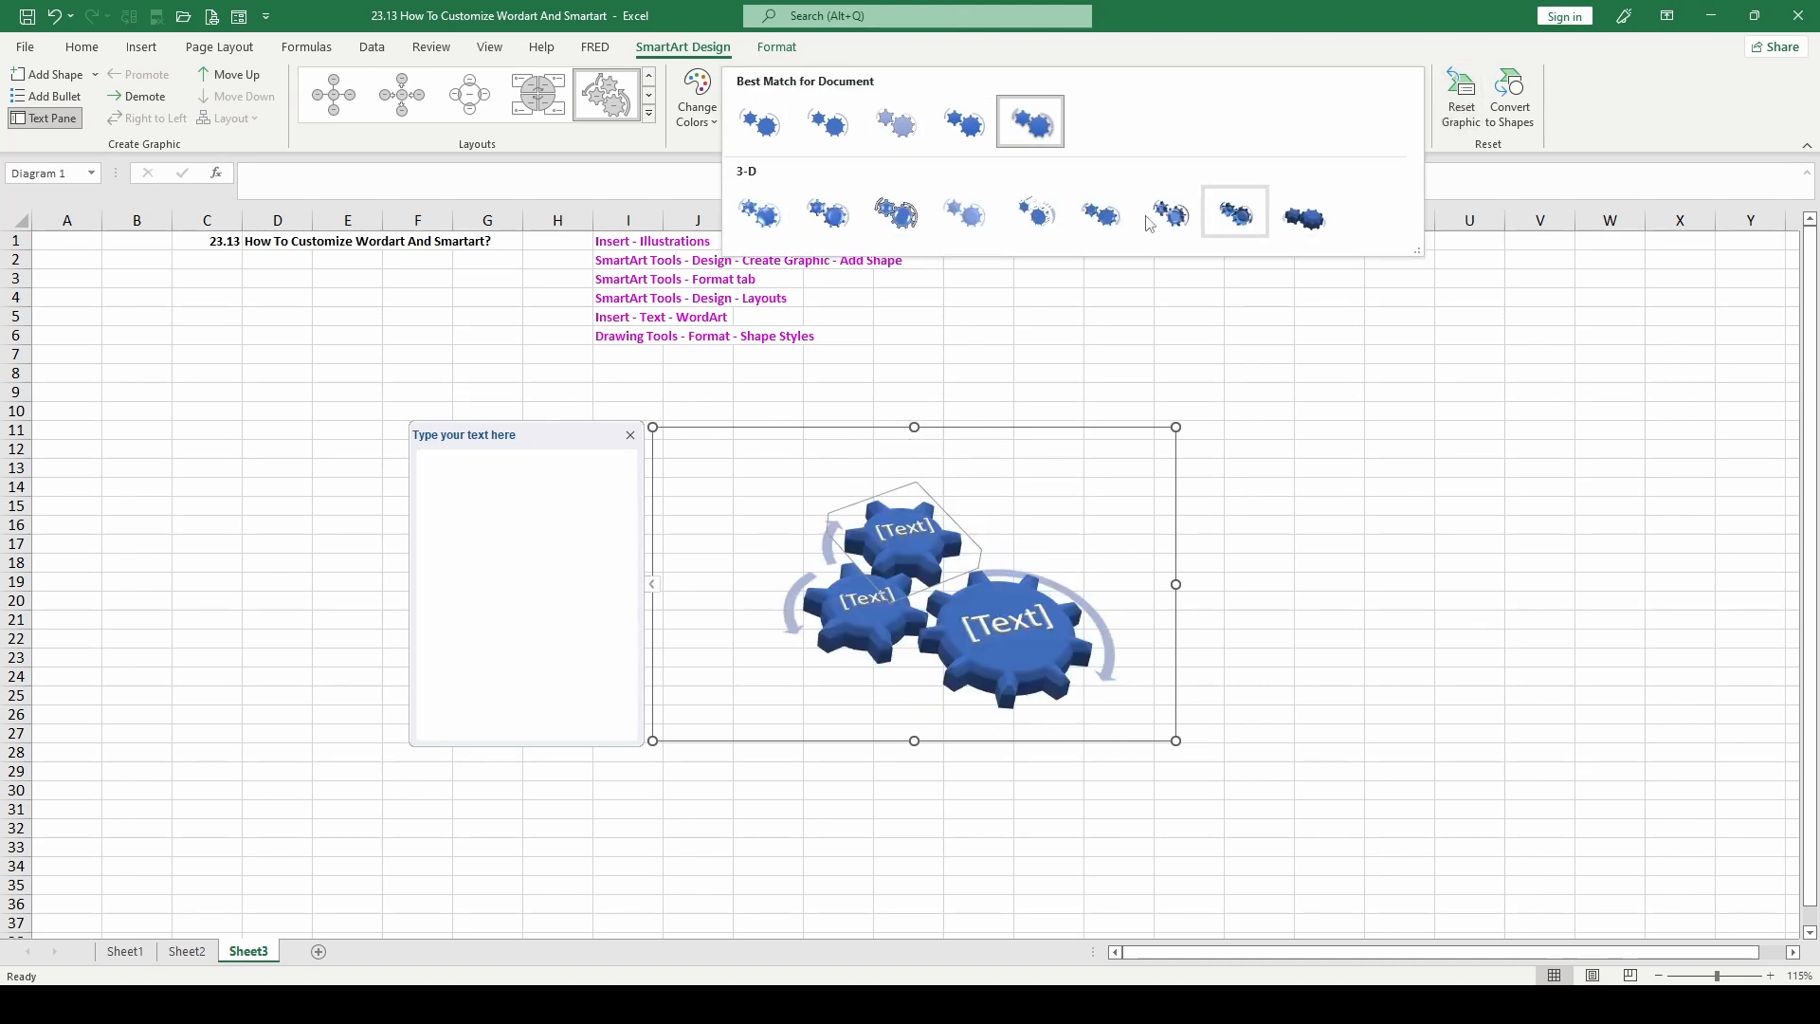
Step: Try the Cycle Matrix layout on the SmartArt graphic and return it to the Gear layout
click(697, 99)
click(540, 107)
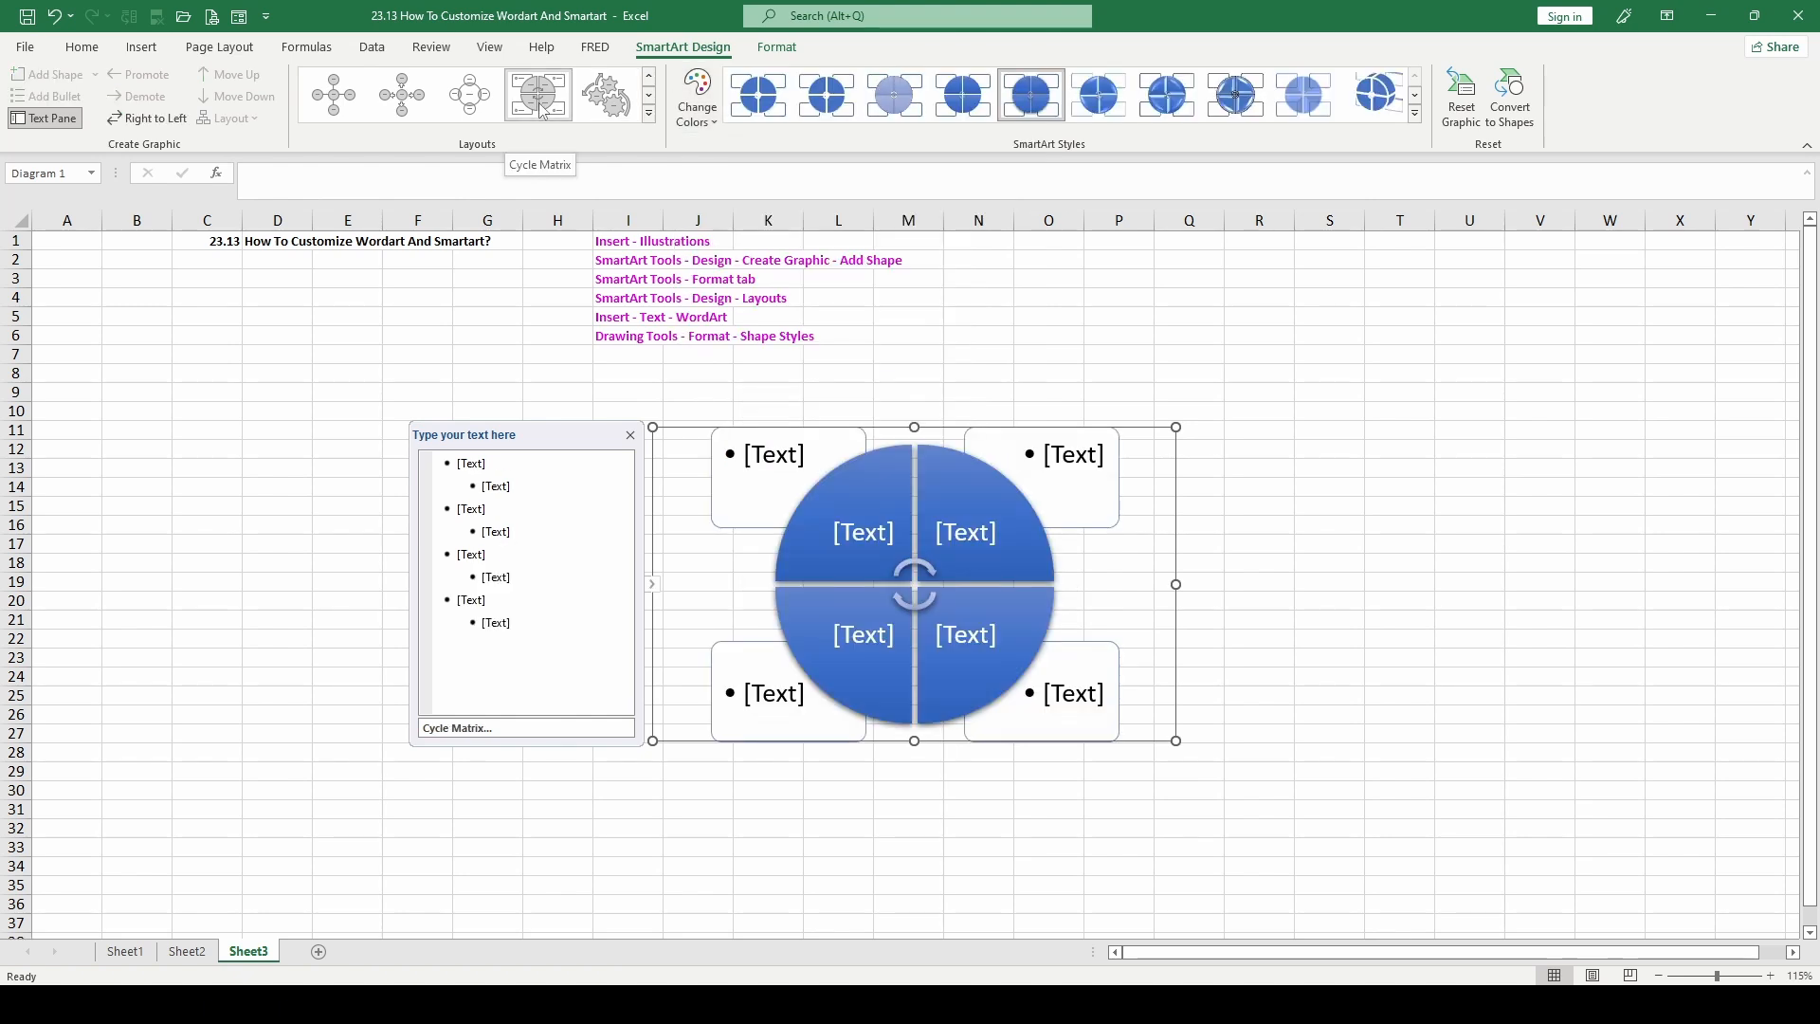
click(615, 99)
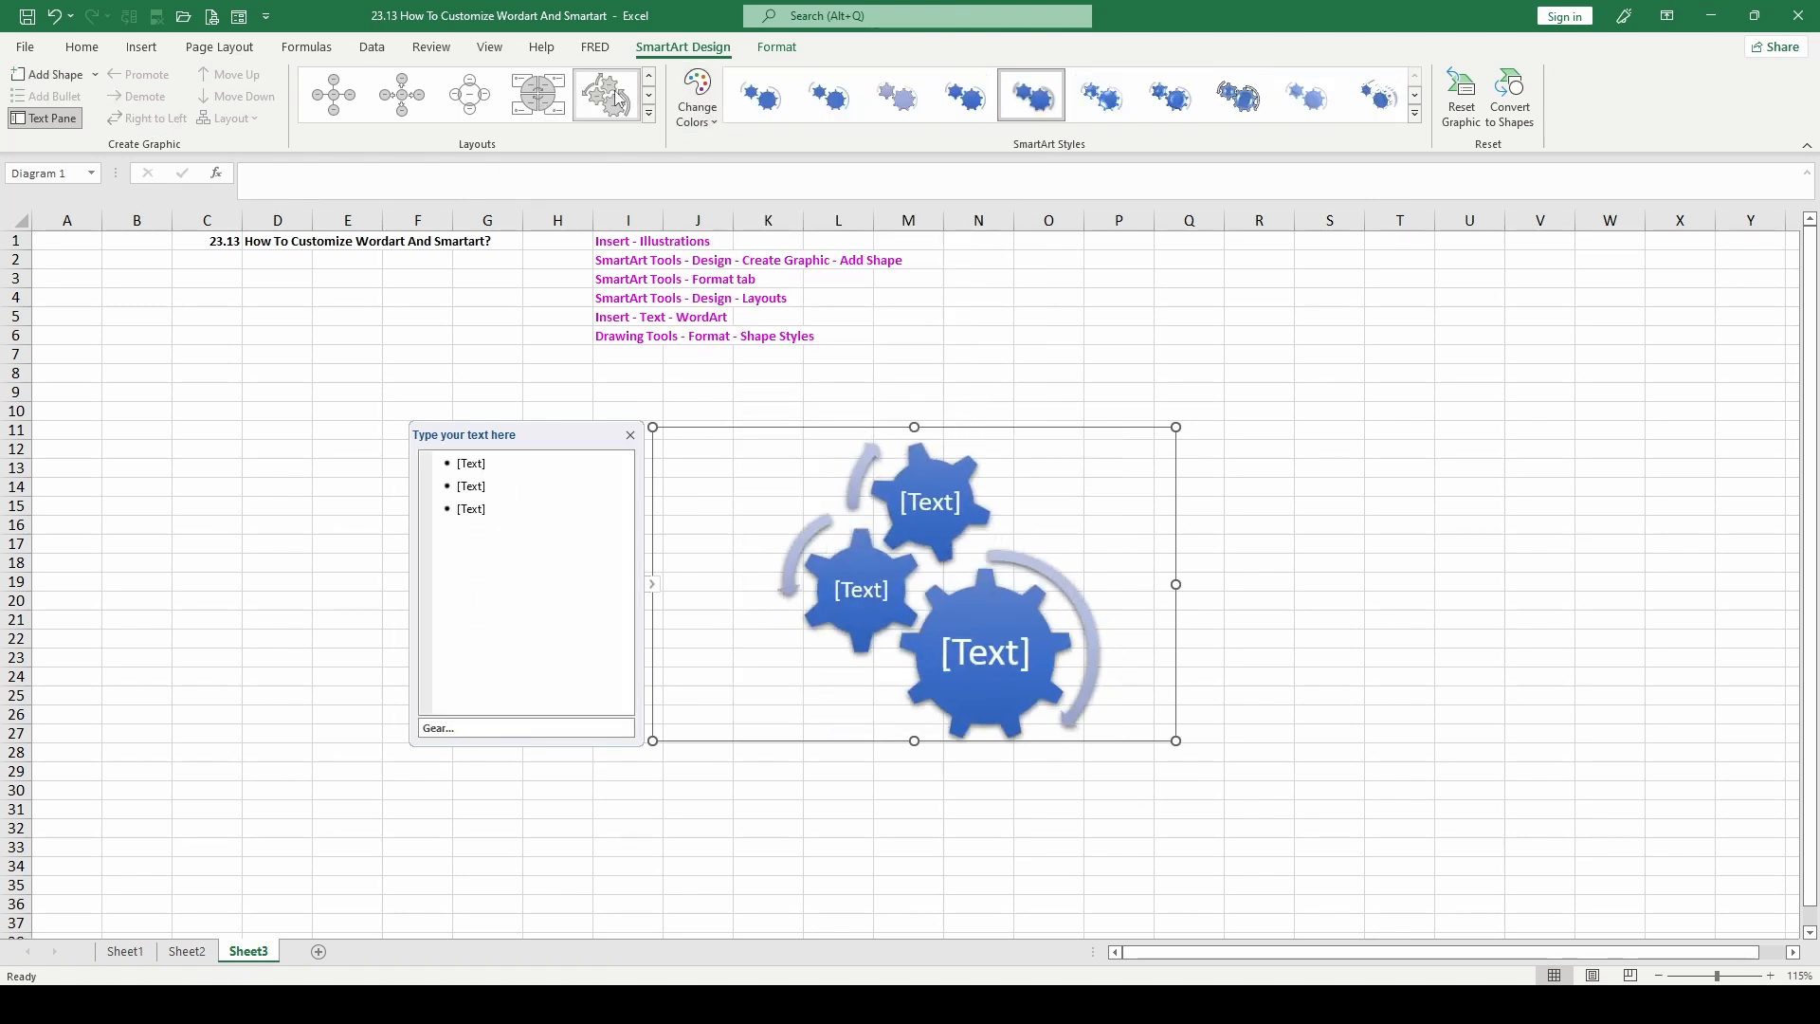
click(649, 113)
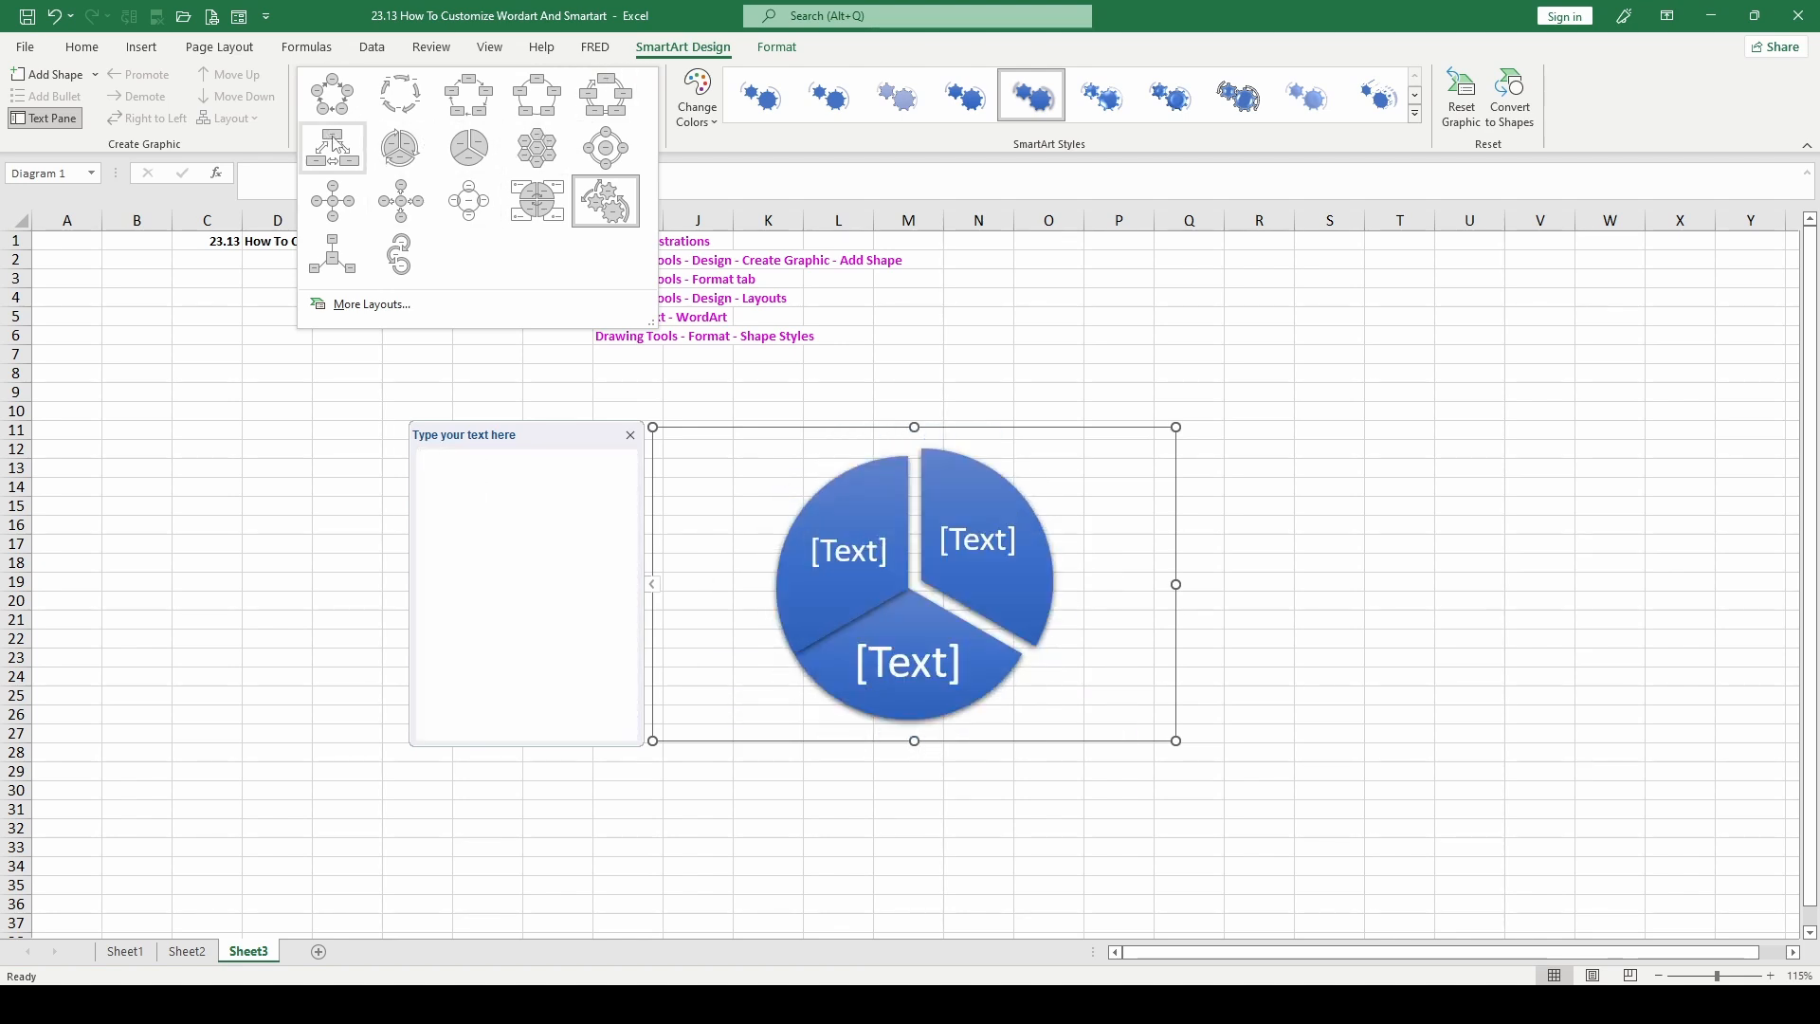
click(609, 206)
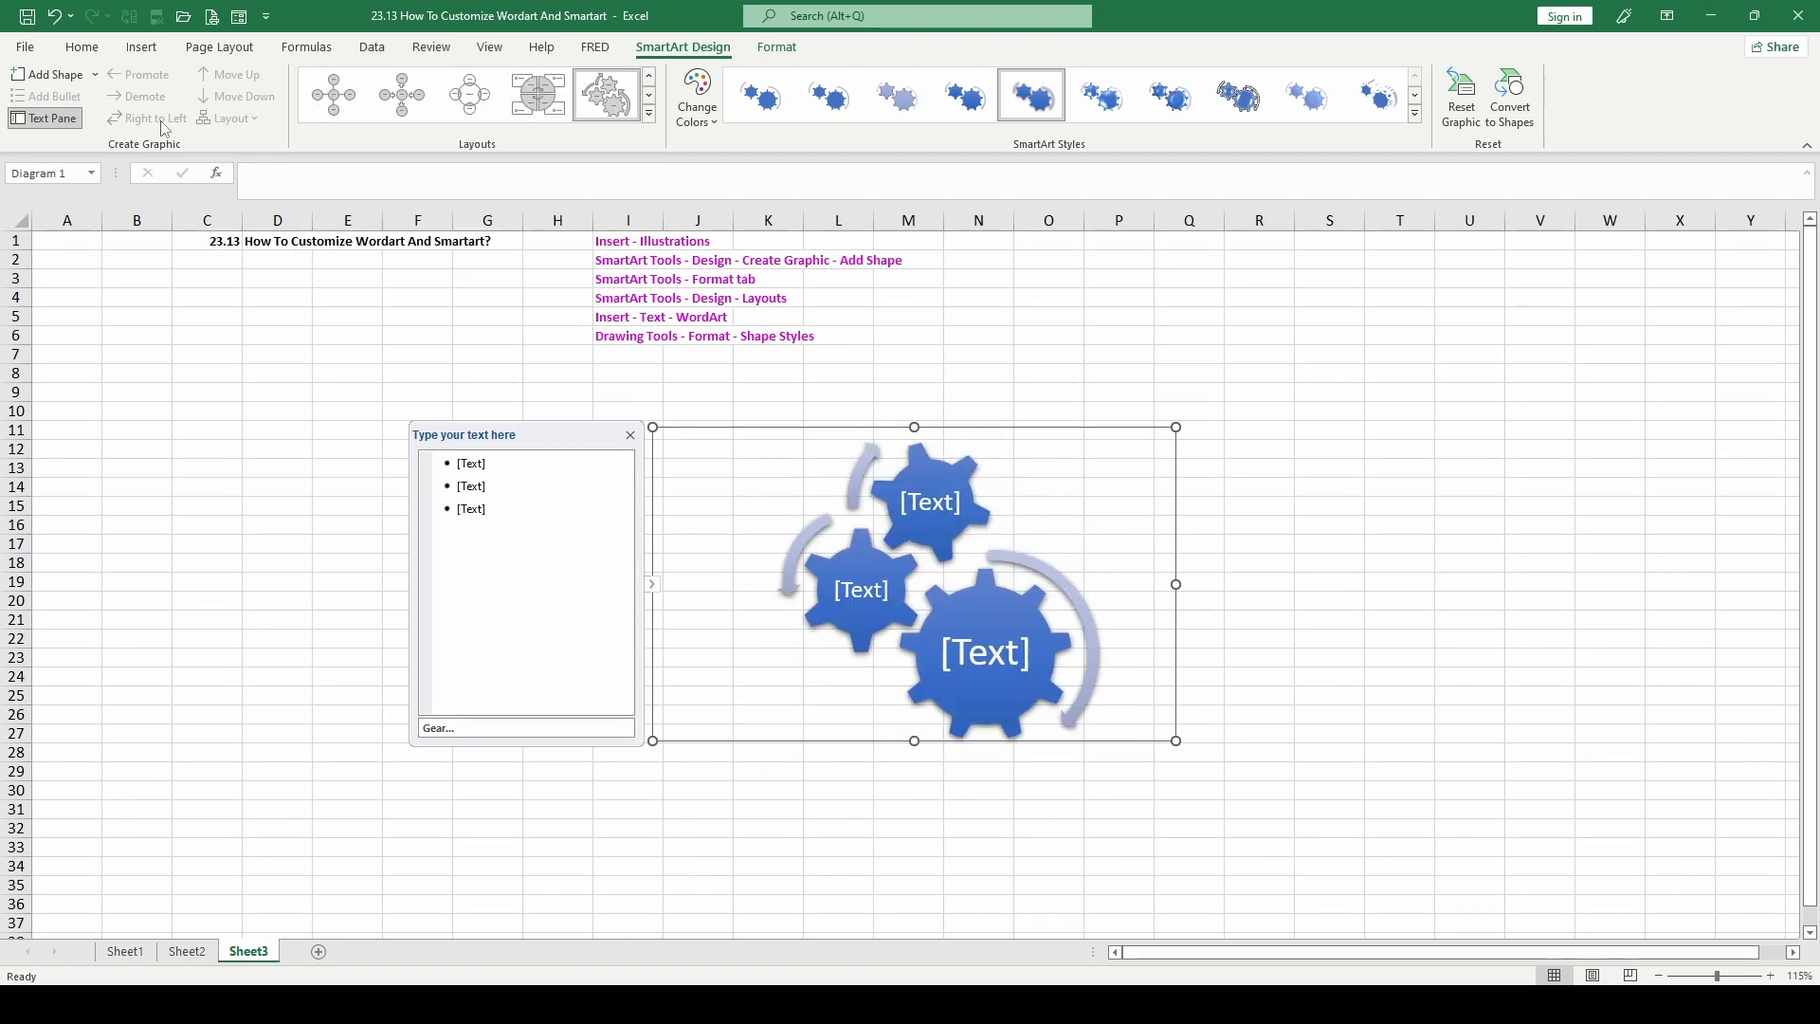
Step: Hide the SmartArt text pane and show it again
click(55, 118)
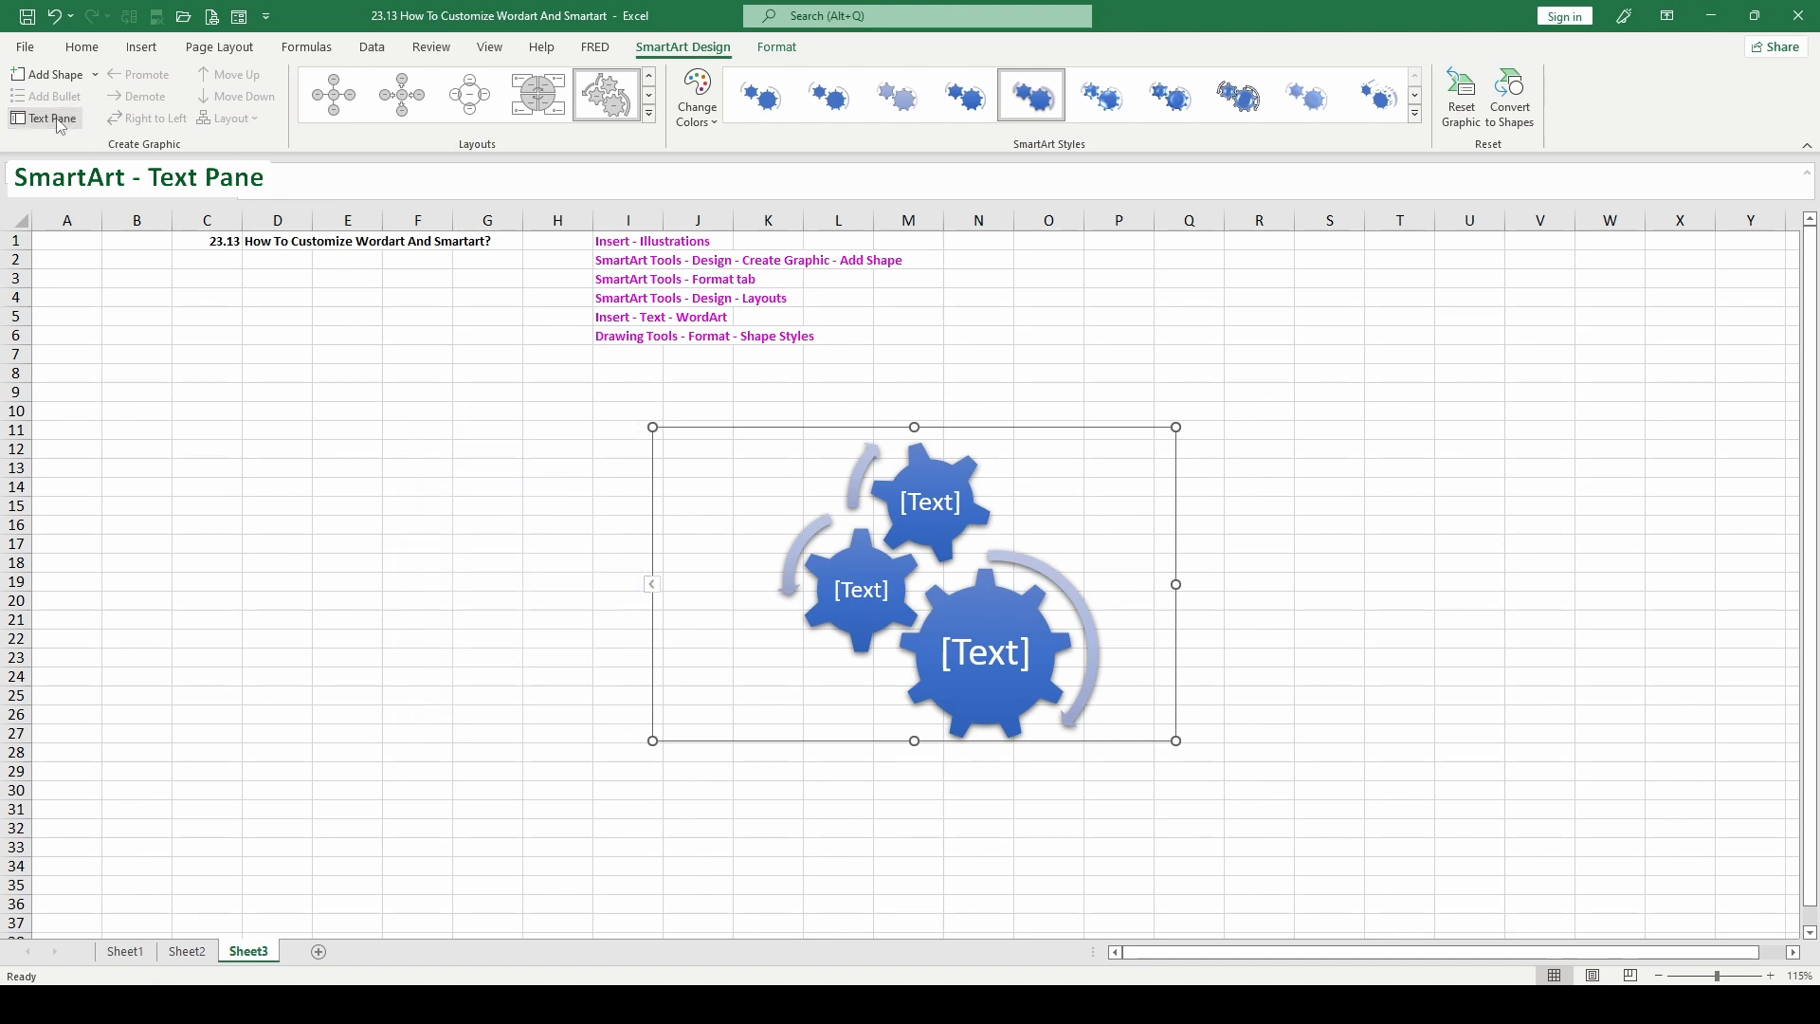
click(55, 117)
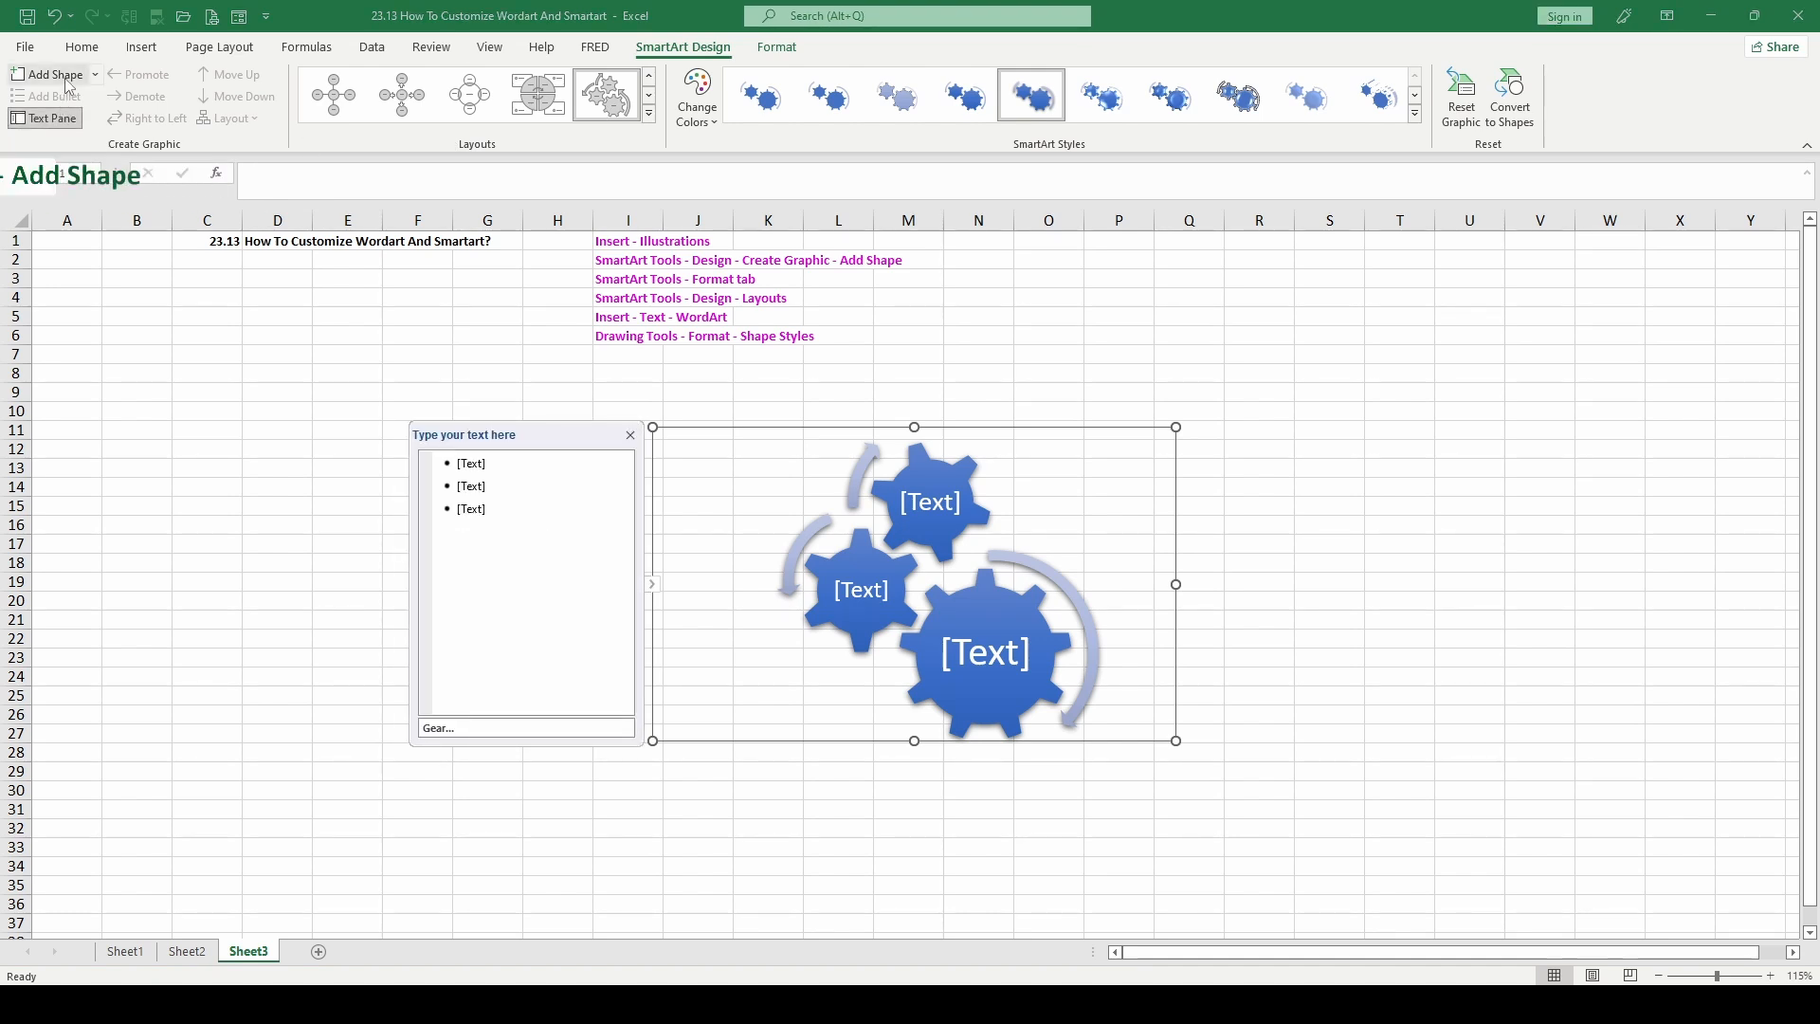
Step: Demote the second gear's entry to a sub-bullet and promote it back to a gear with a sub-bullet below it
click(67, 82)
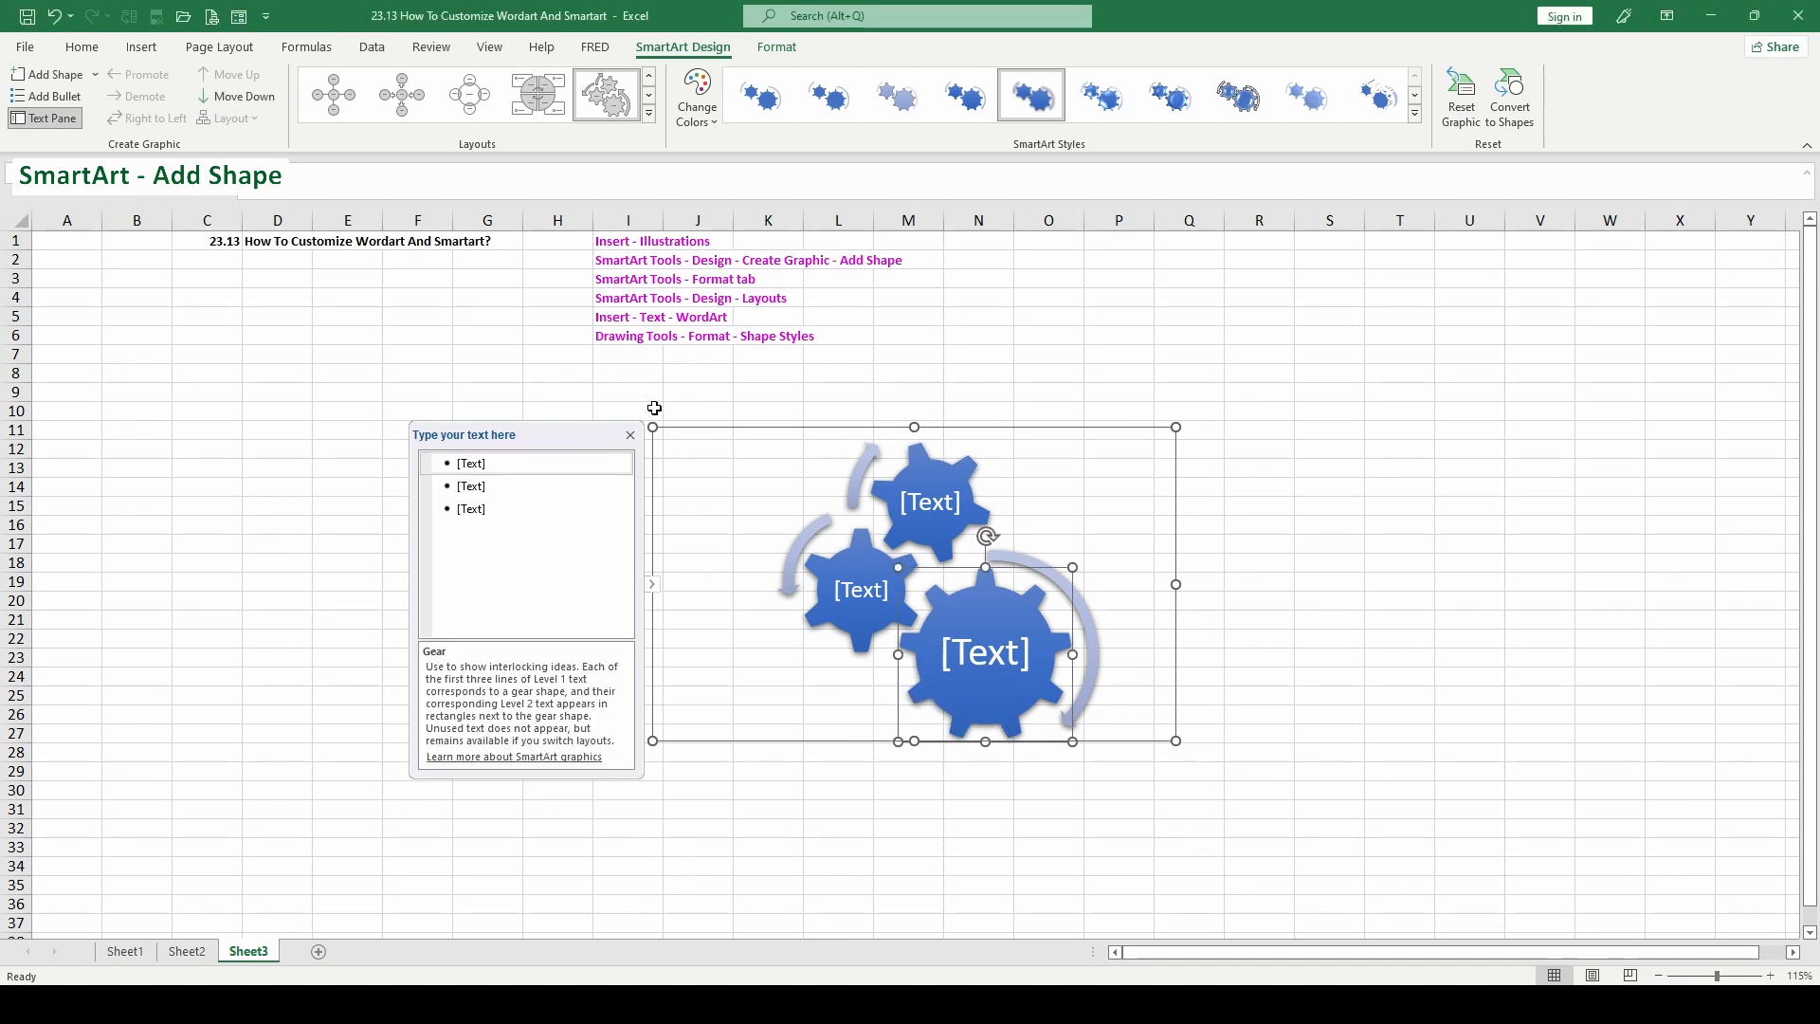
click(144, 97)
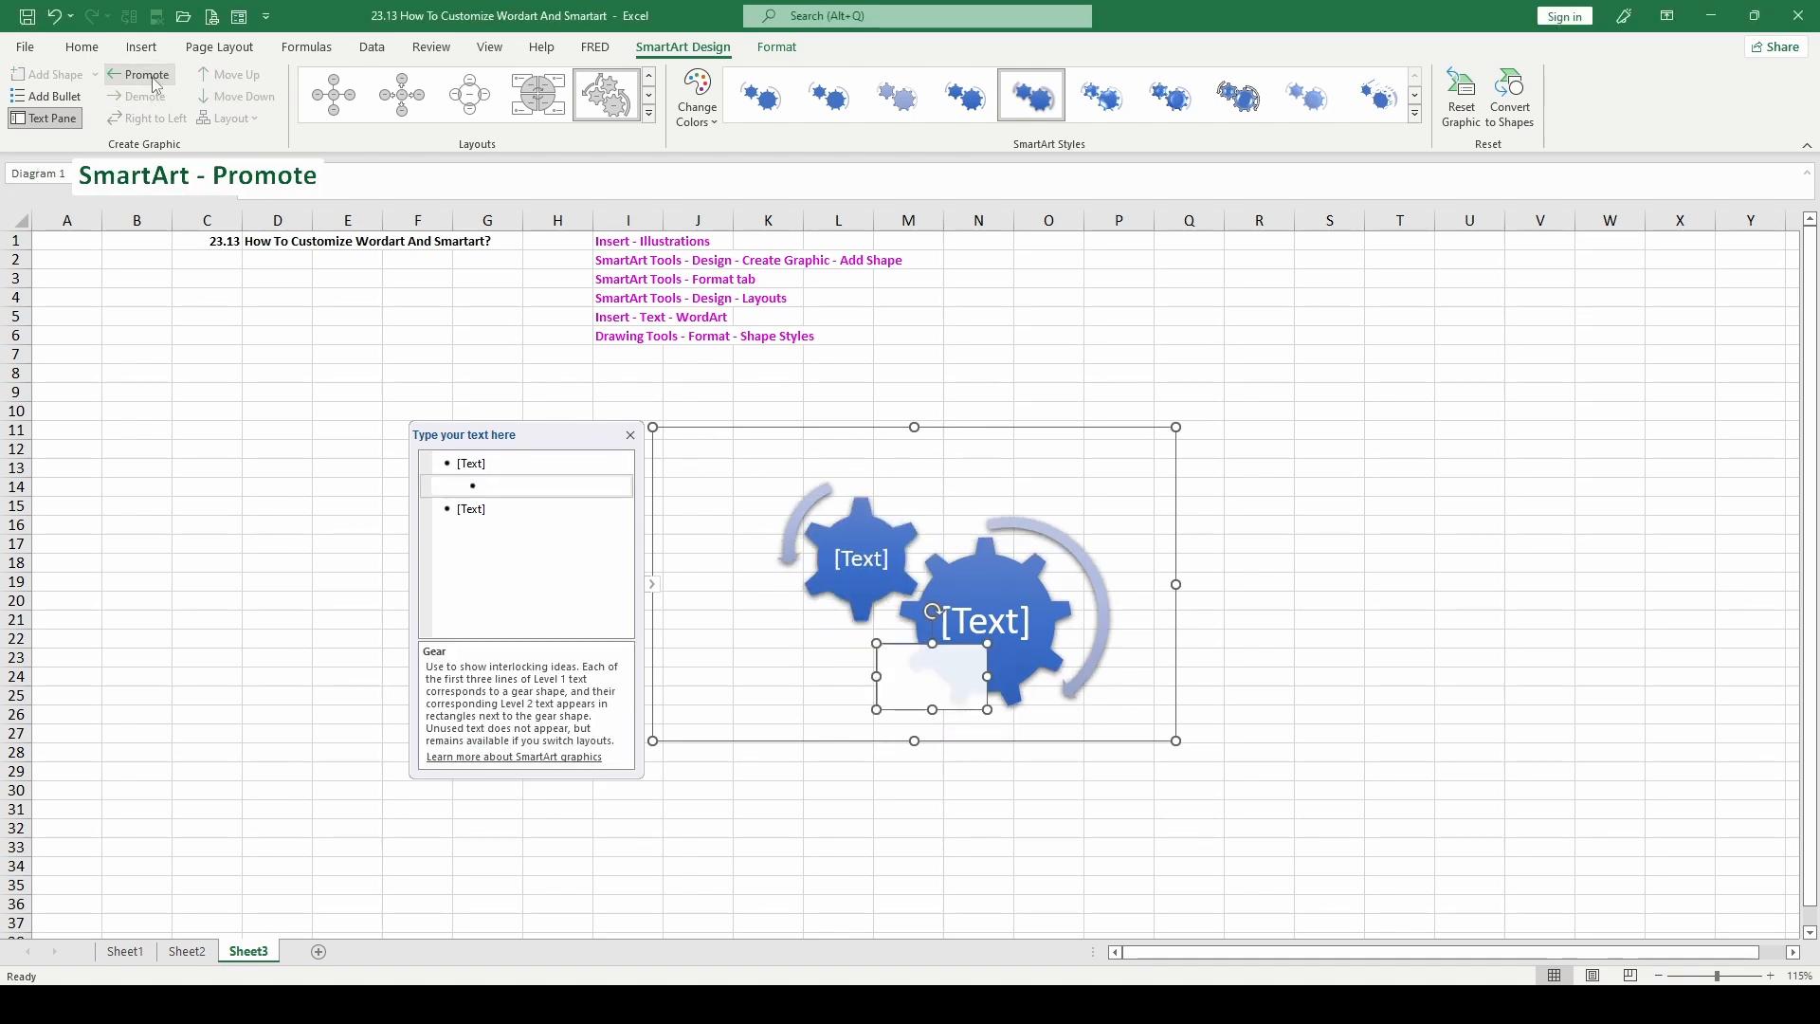
click(139, 76)
click(228, 75)
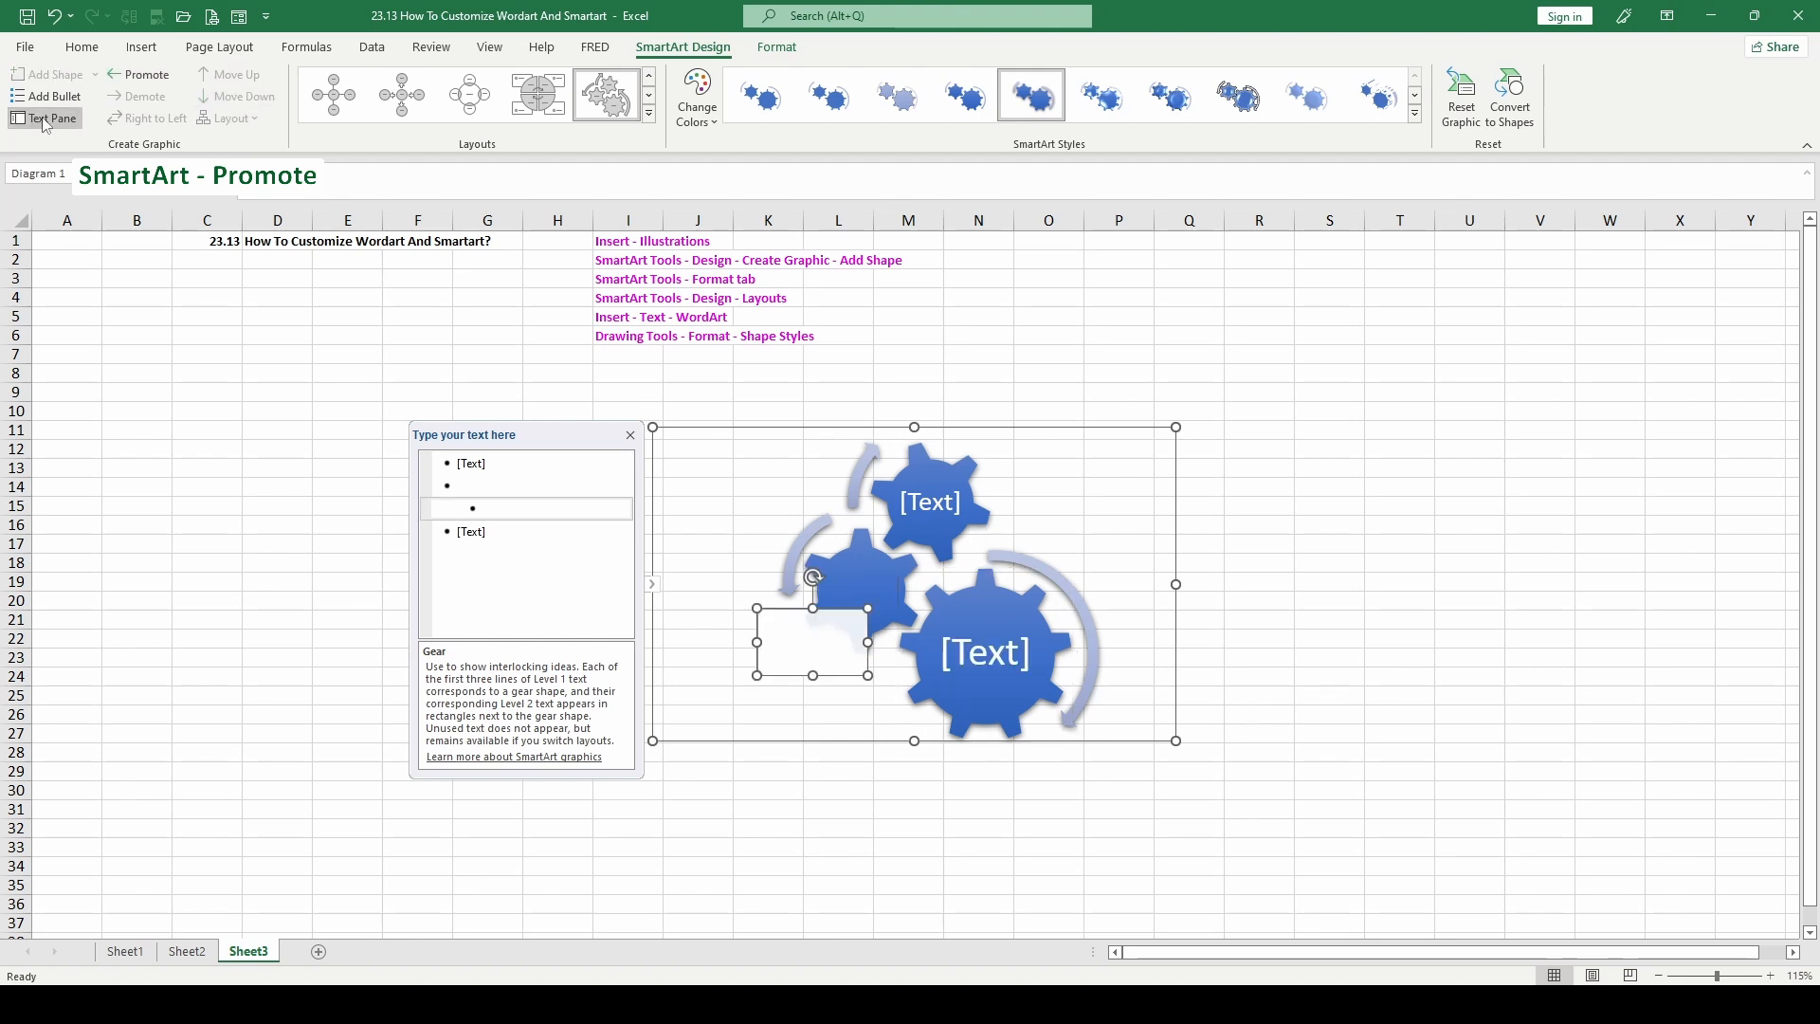
Step: Reset the SmartArt graphic's formatting and delete the empty sub-bullet box beside the middle gear
click(46, 123)
click(45, 124)
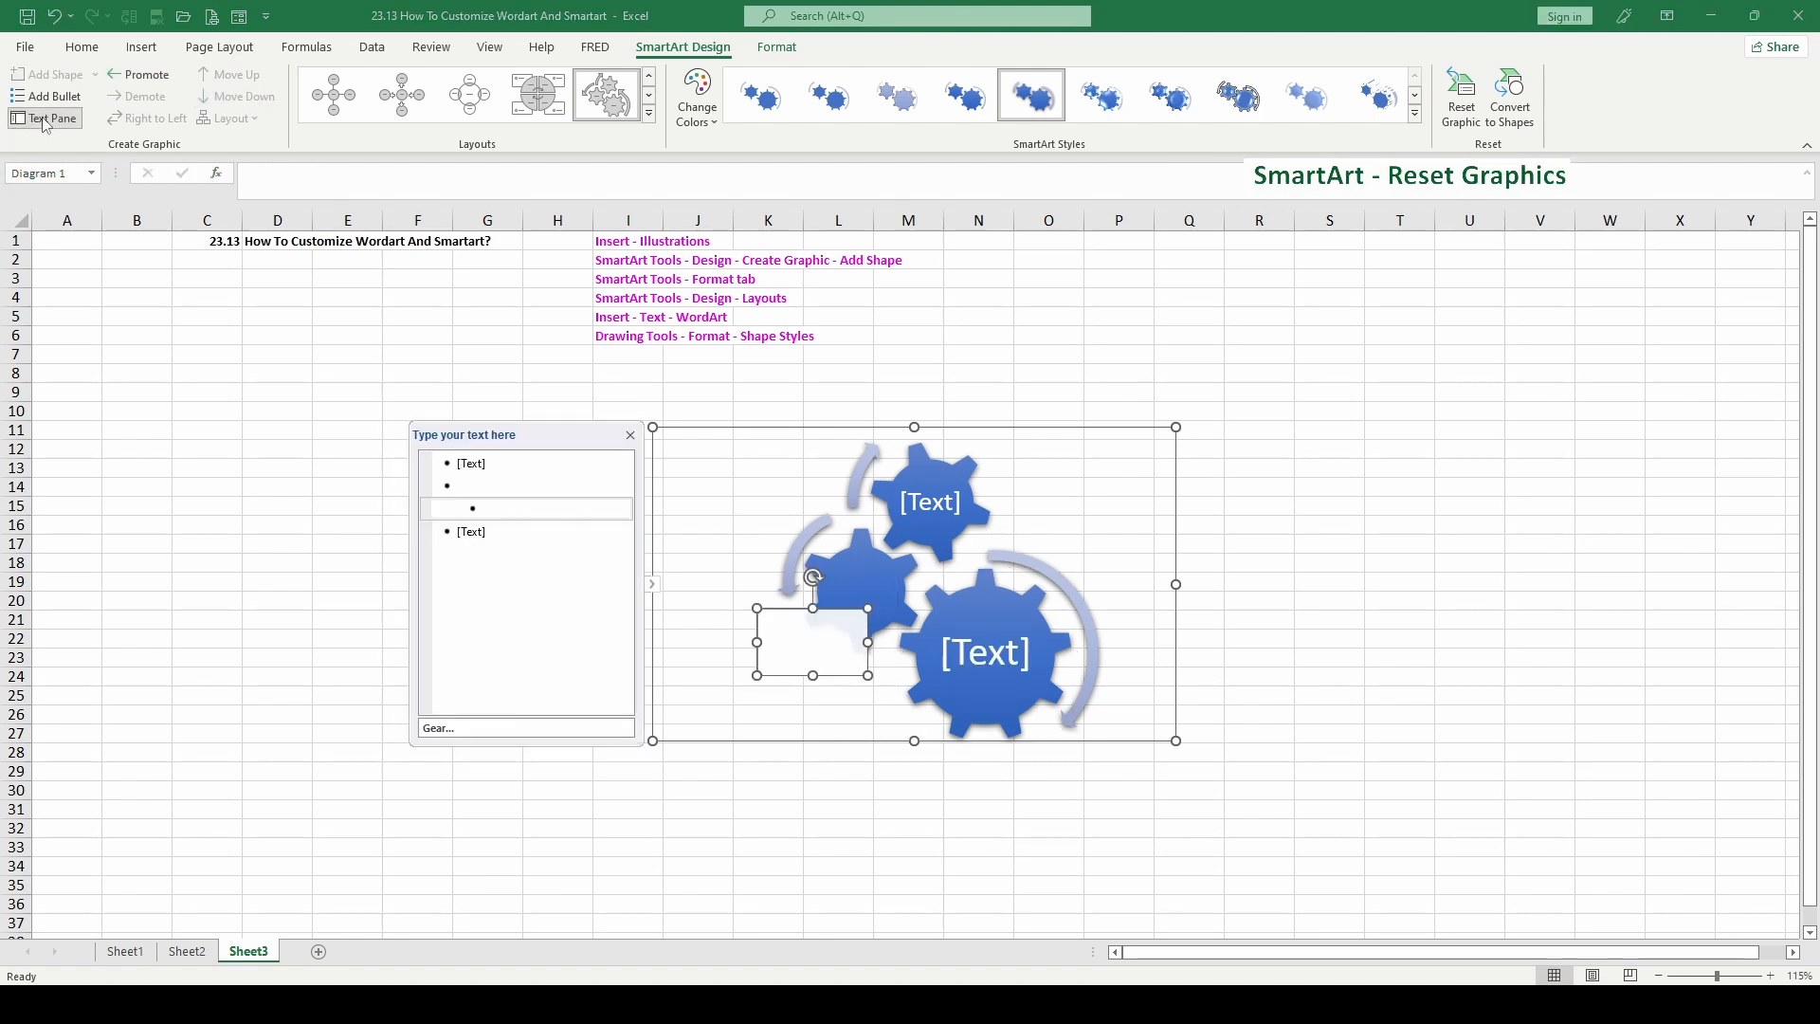
click(1460, 95)
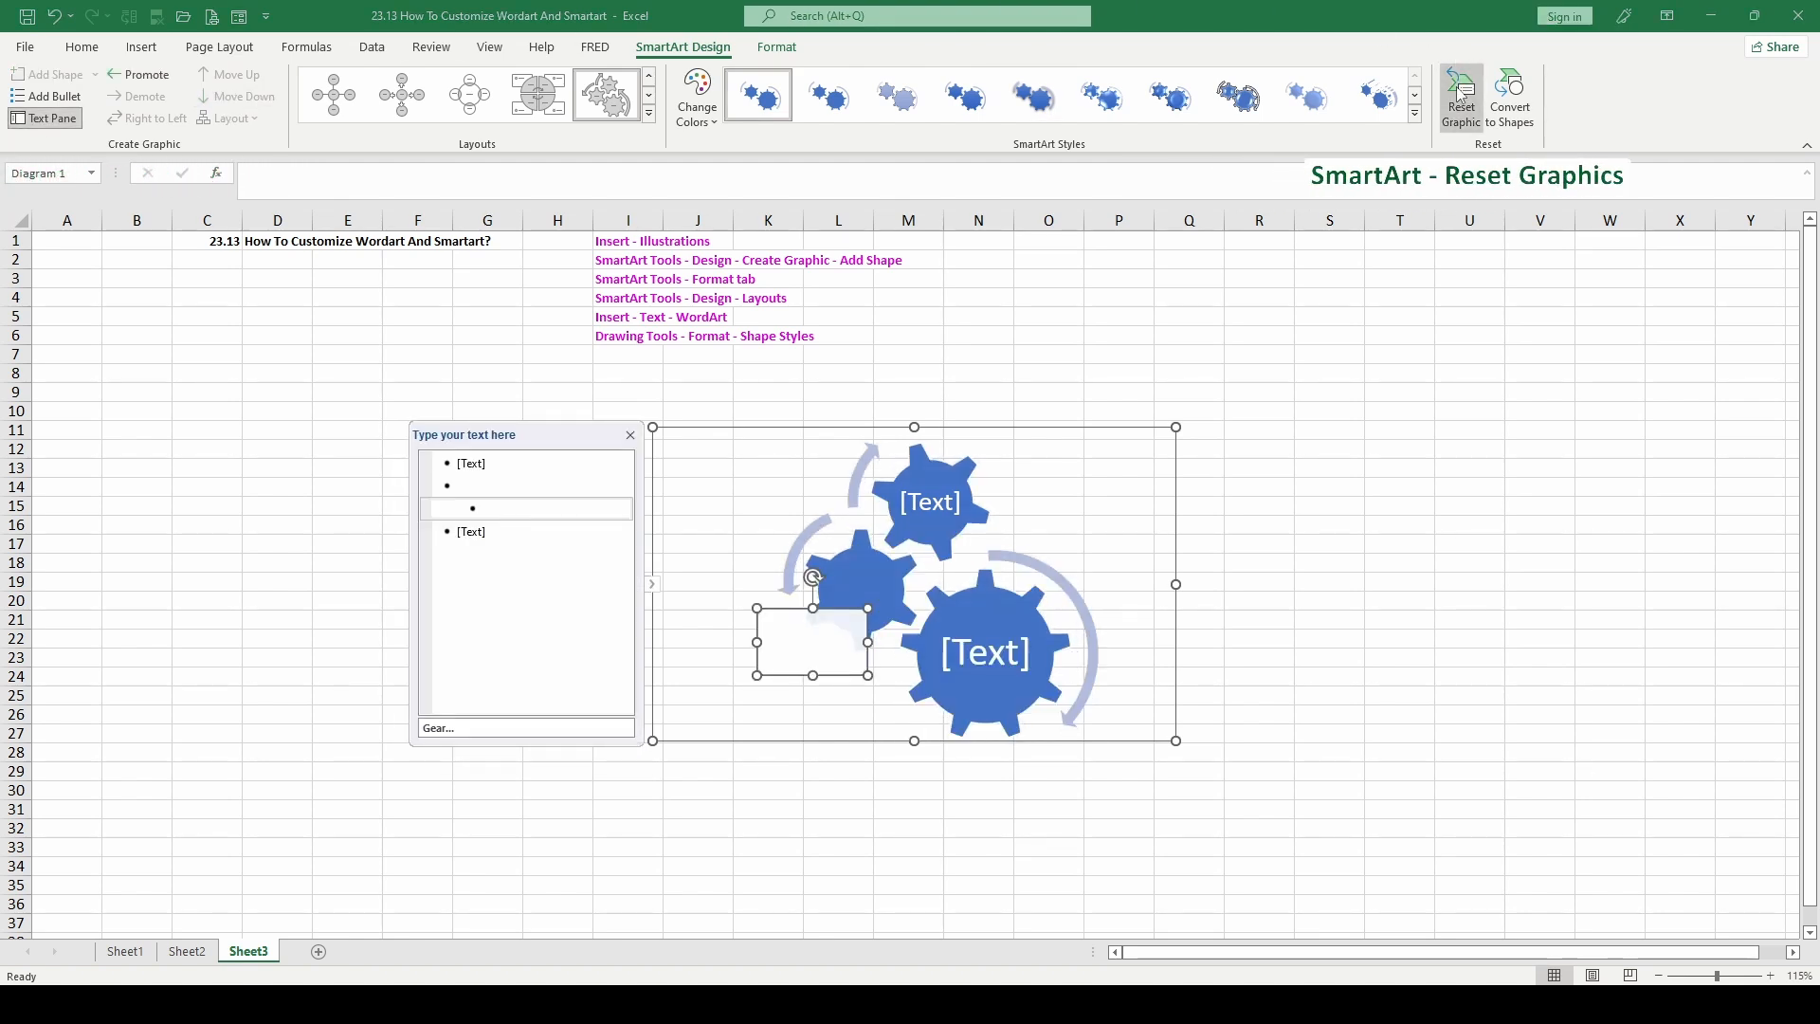
key(Delete)
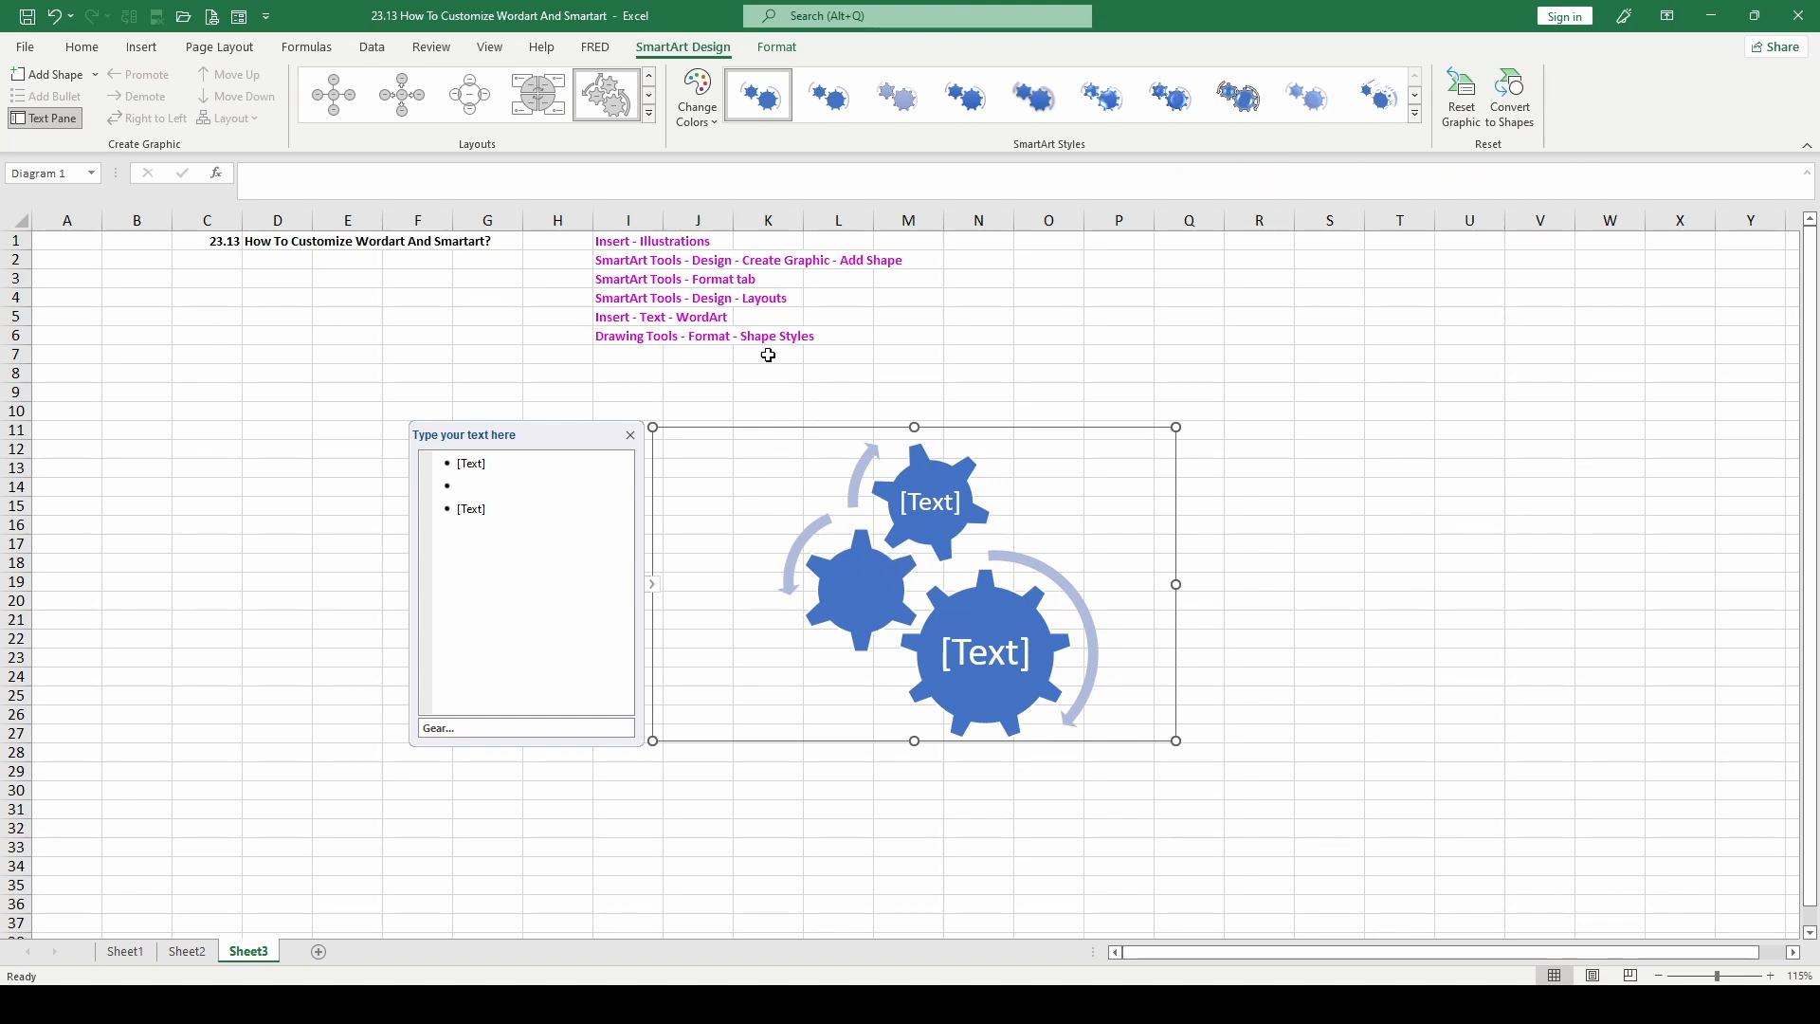
Step: Apply the green outline shape style to the upper gear and move the middle gear down and away from the others
click(778, 48)
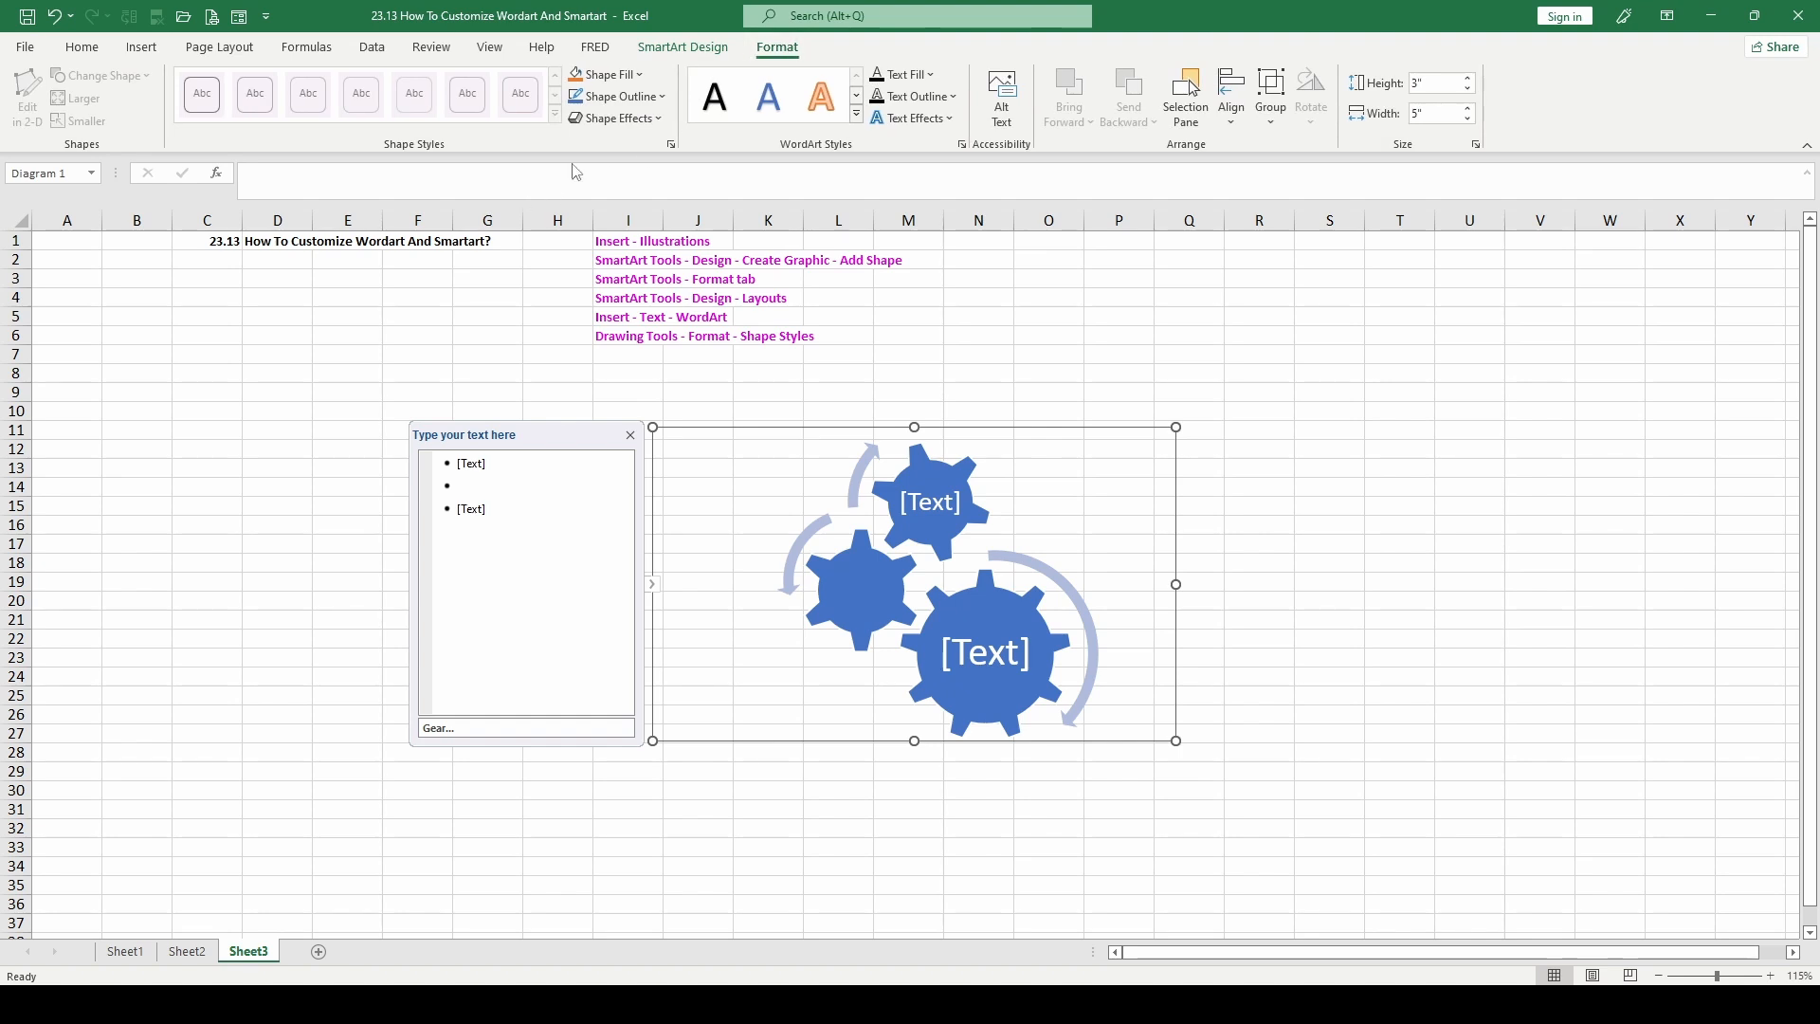
click(939, 493)
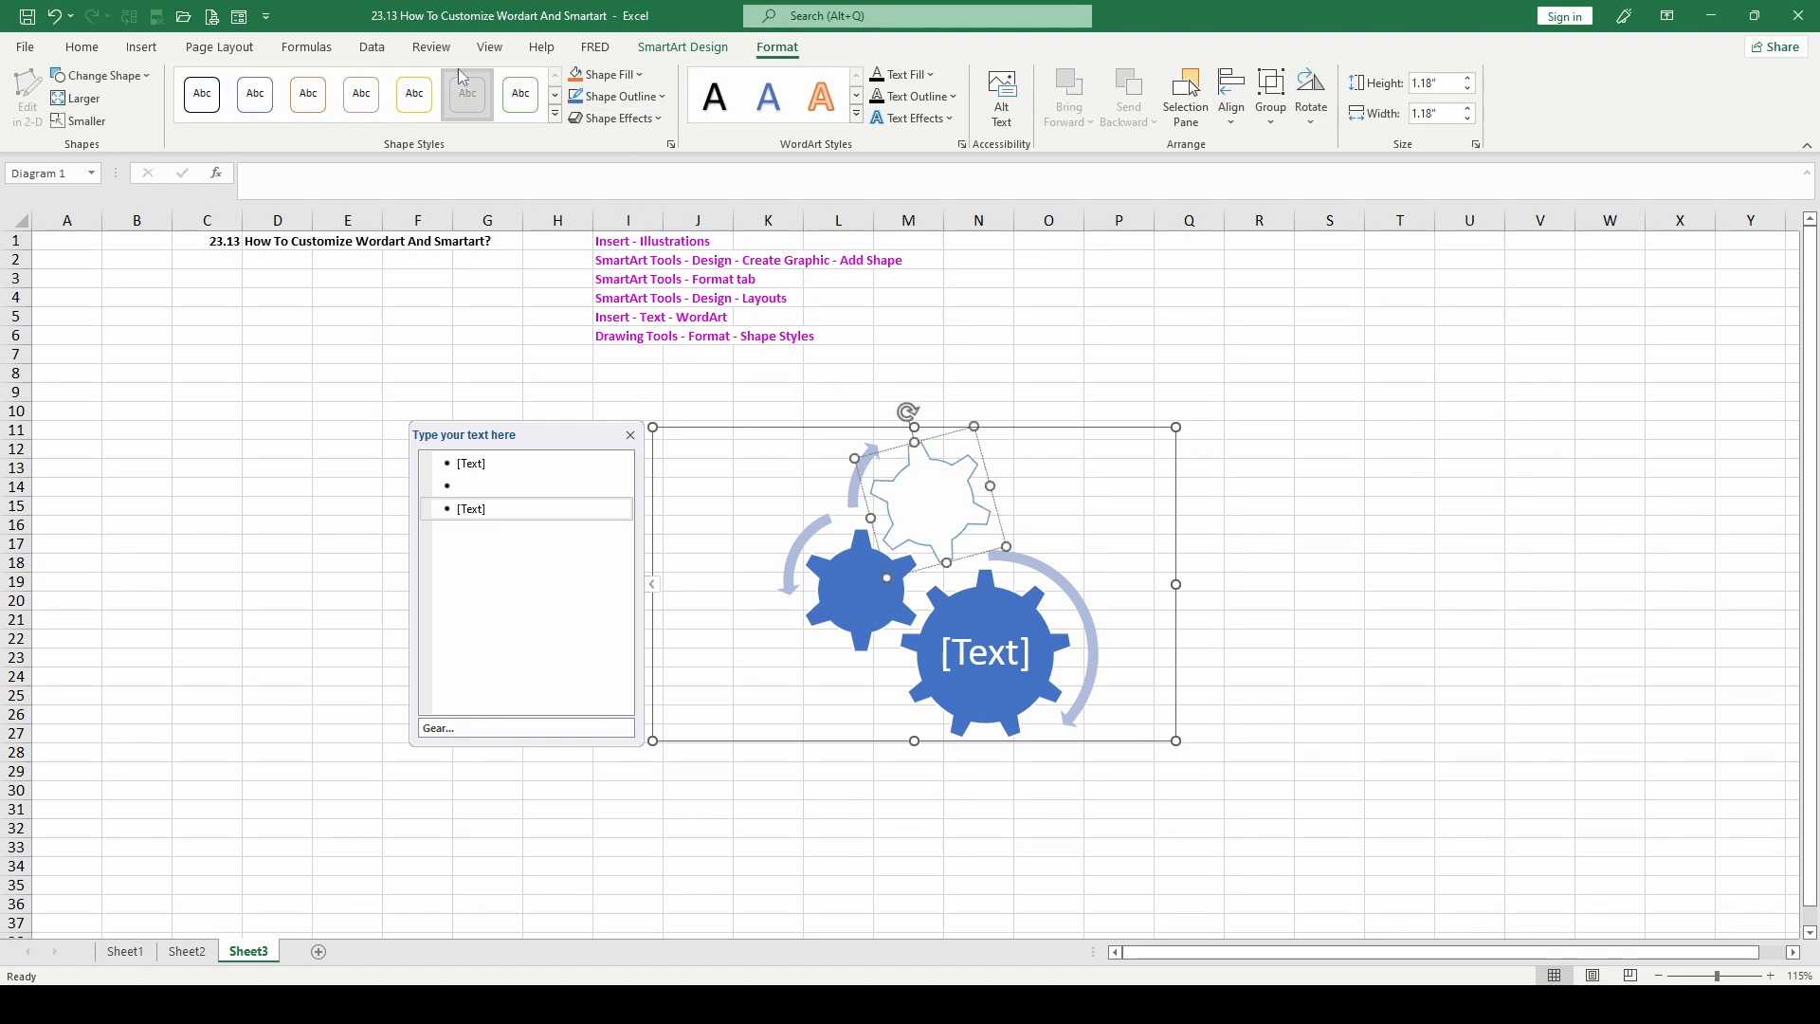
click(520, 94)
drag(882, 579, 787, 616)
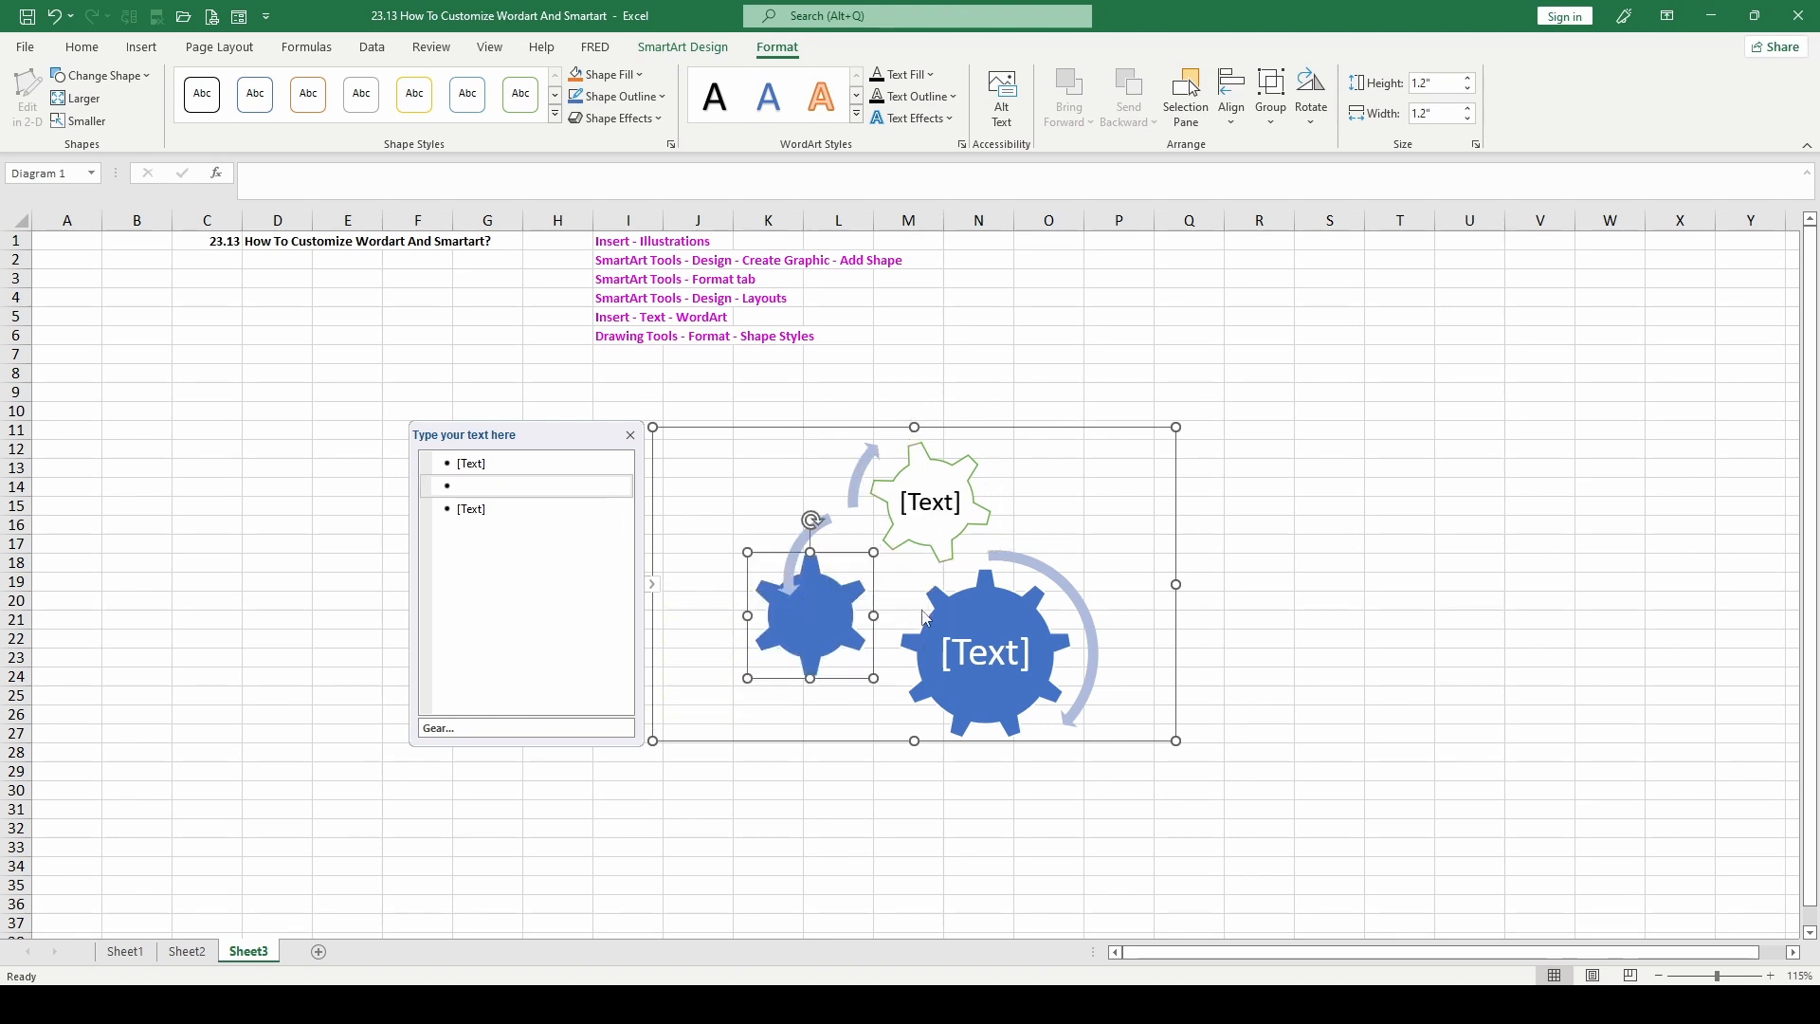
Step: Reset the graphic to discard the upper gear's style and the middle gear's new position
click(801, 545)
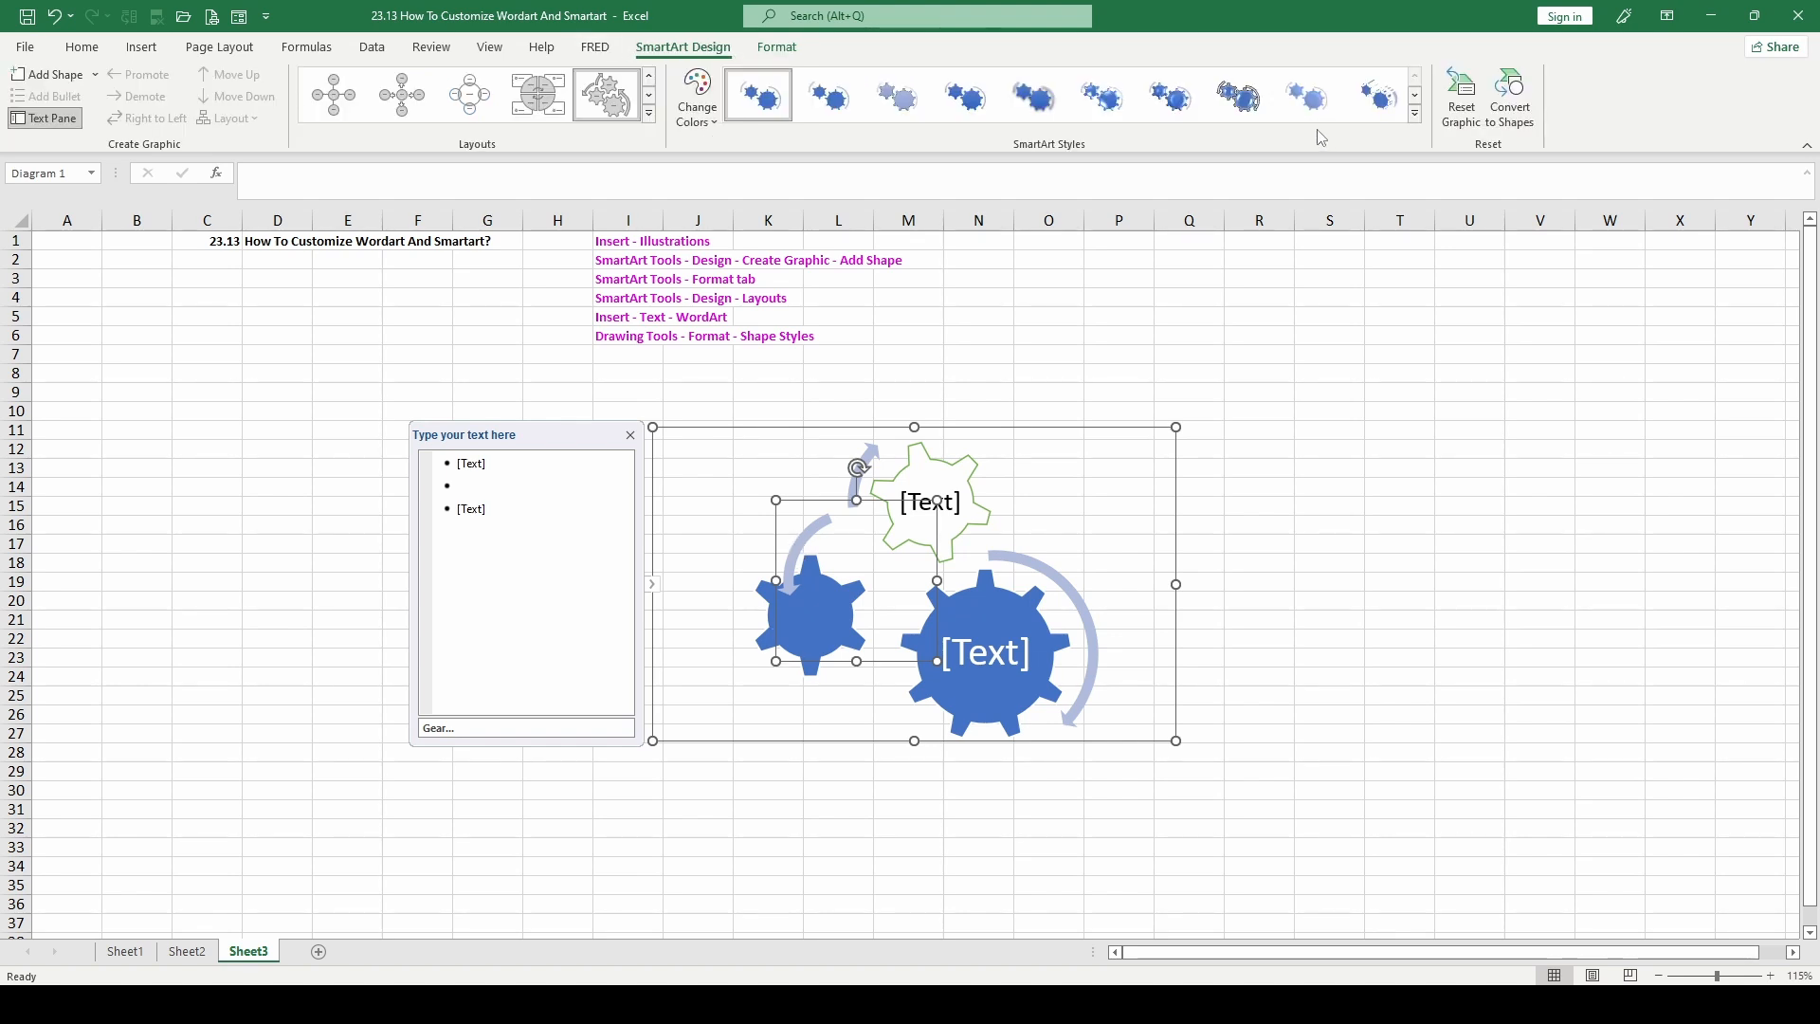
click(1461, 100)
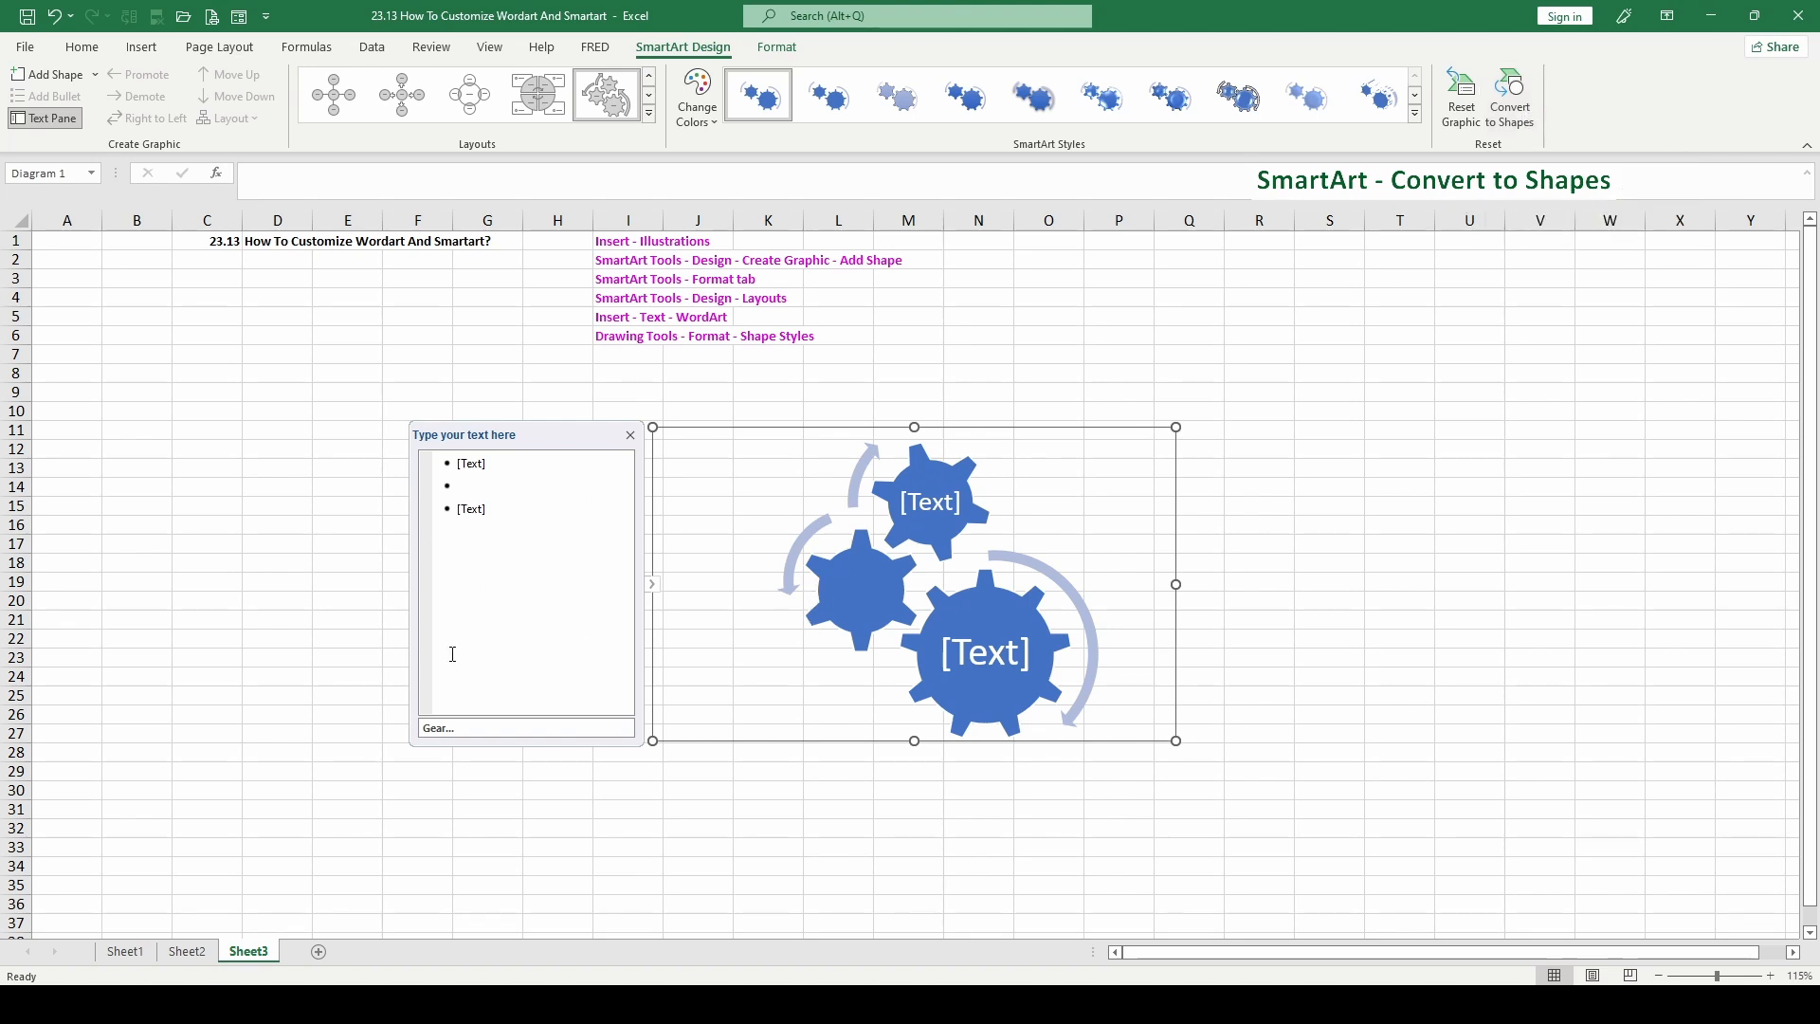
Step: Convert the gear SmartArt graphic to shapes and undo the conversion
click(1510, 104)
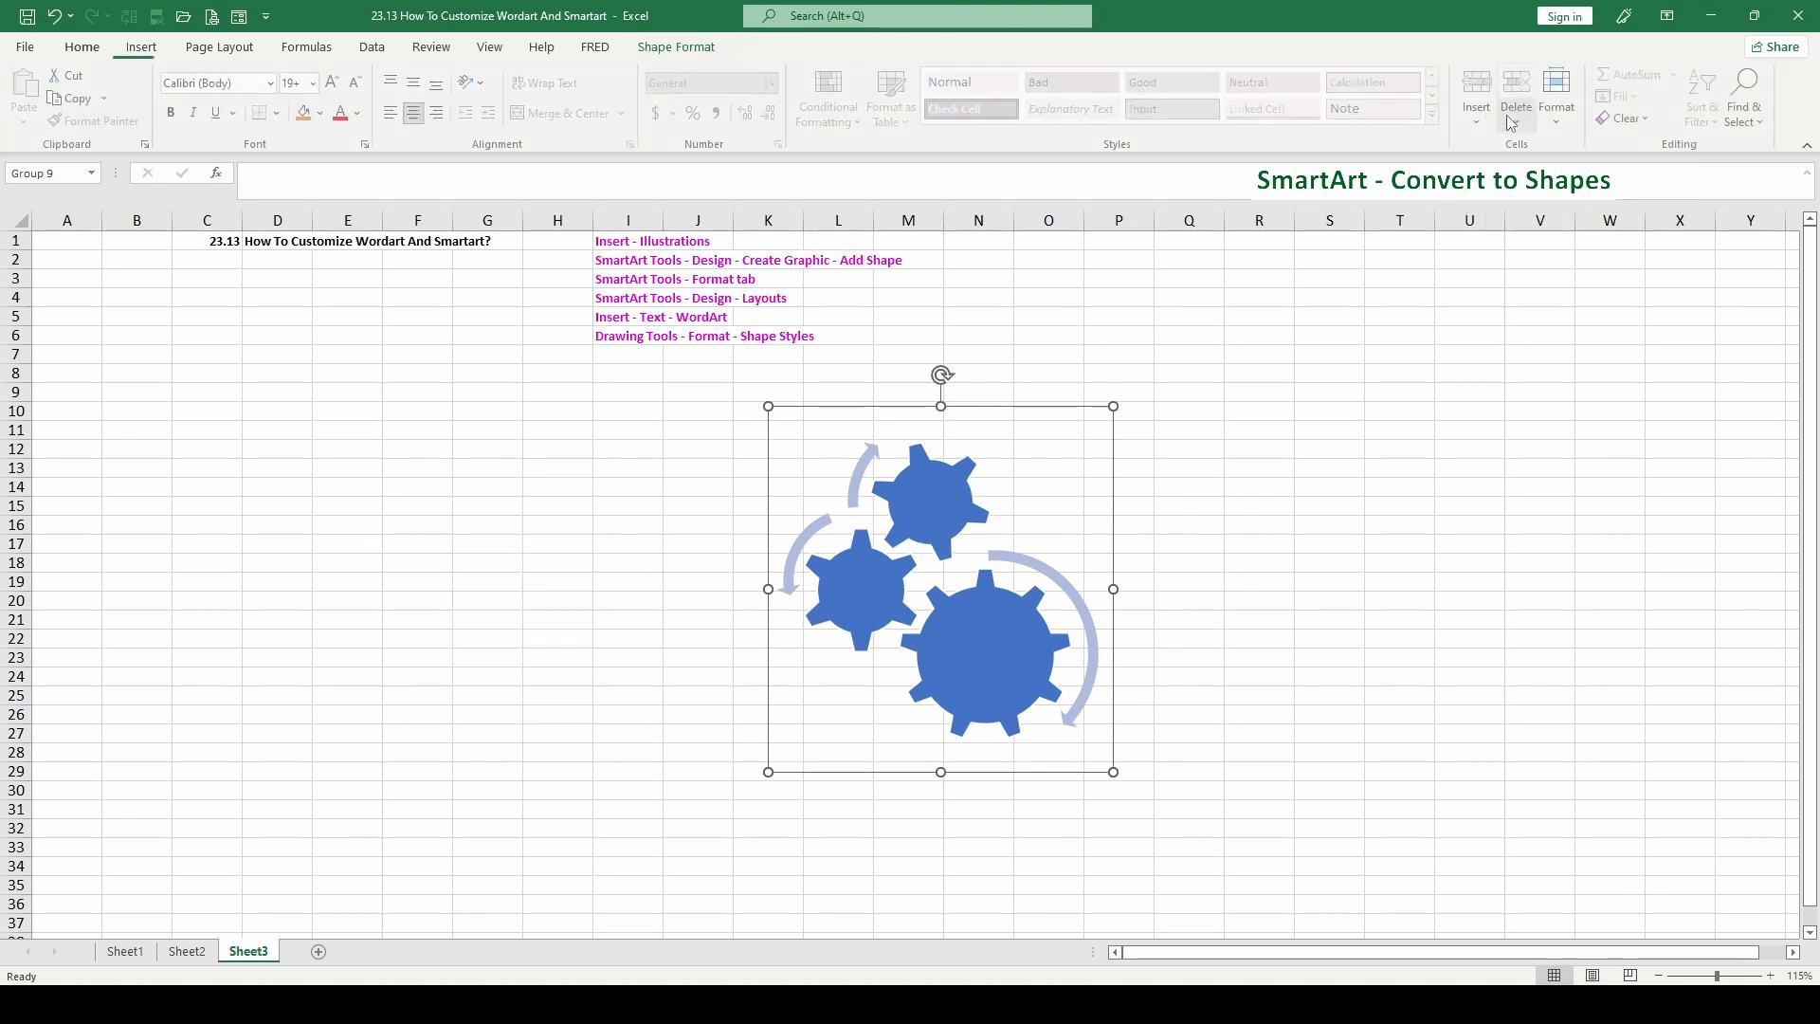
click(673, 49)
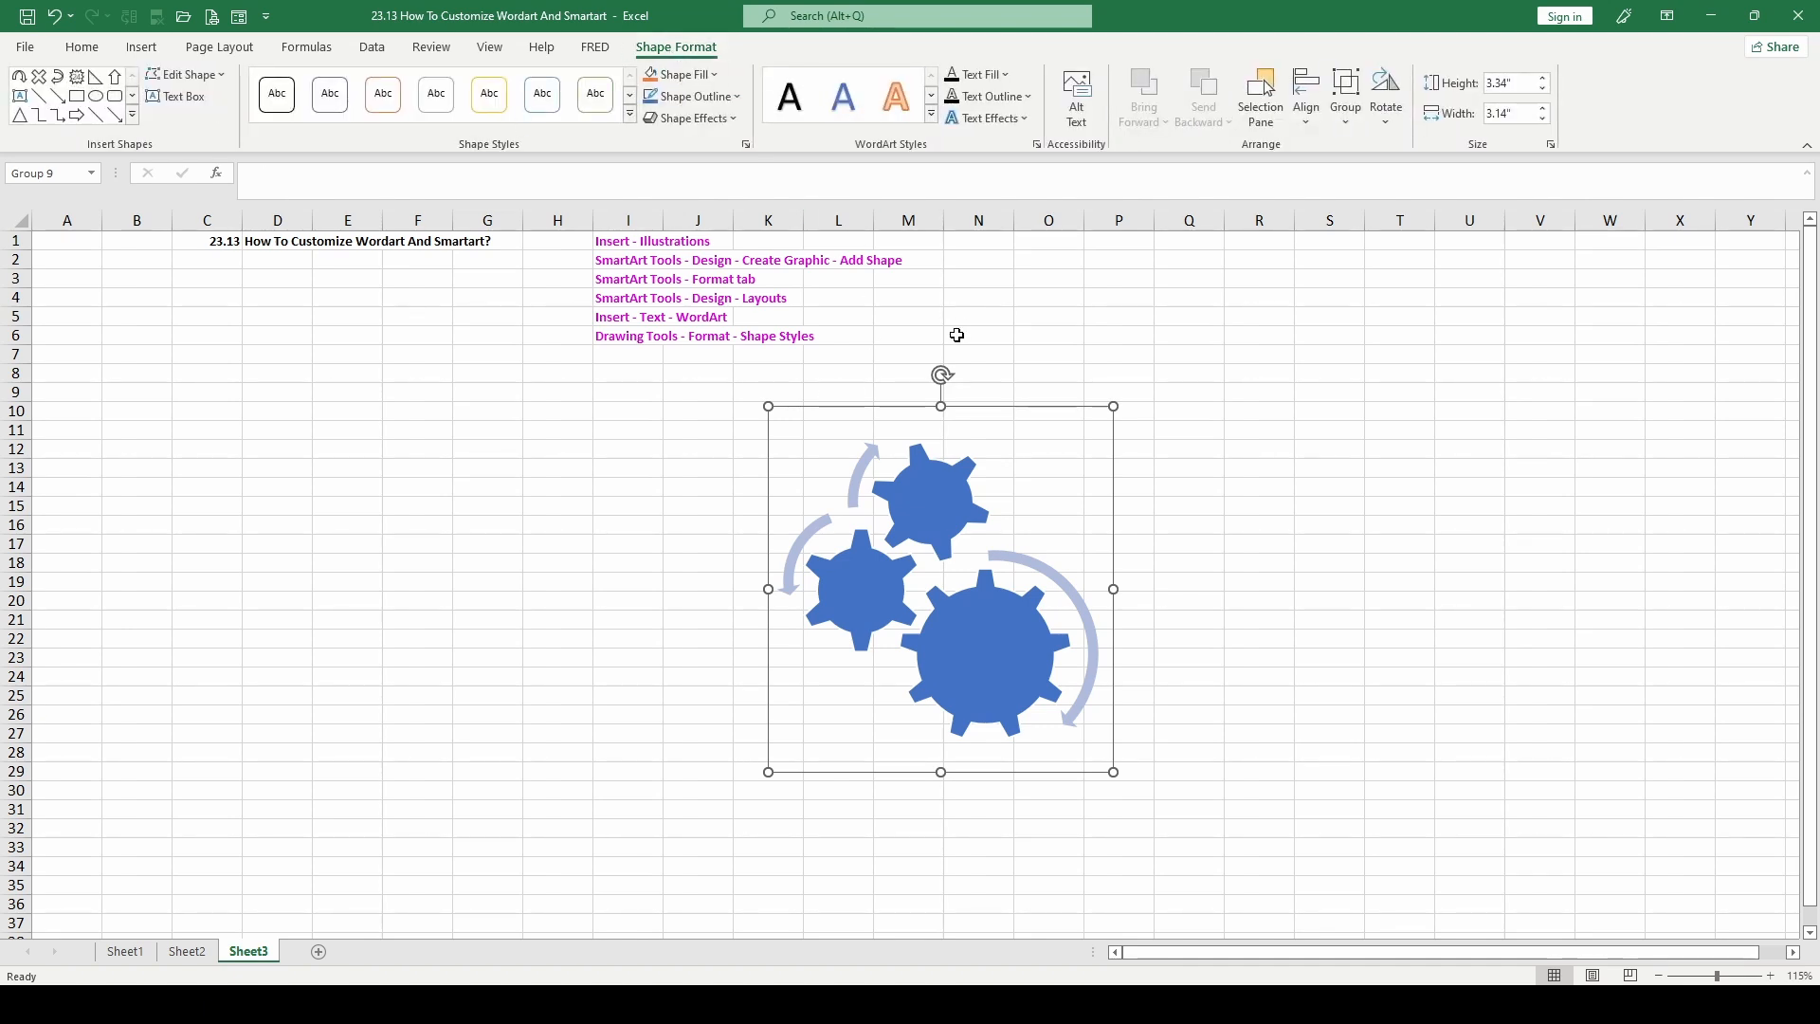
key(ctrl+z)
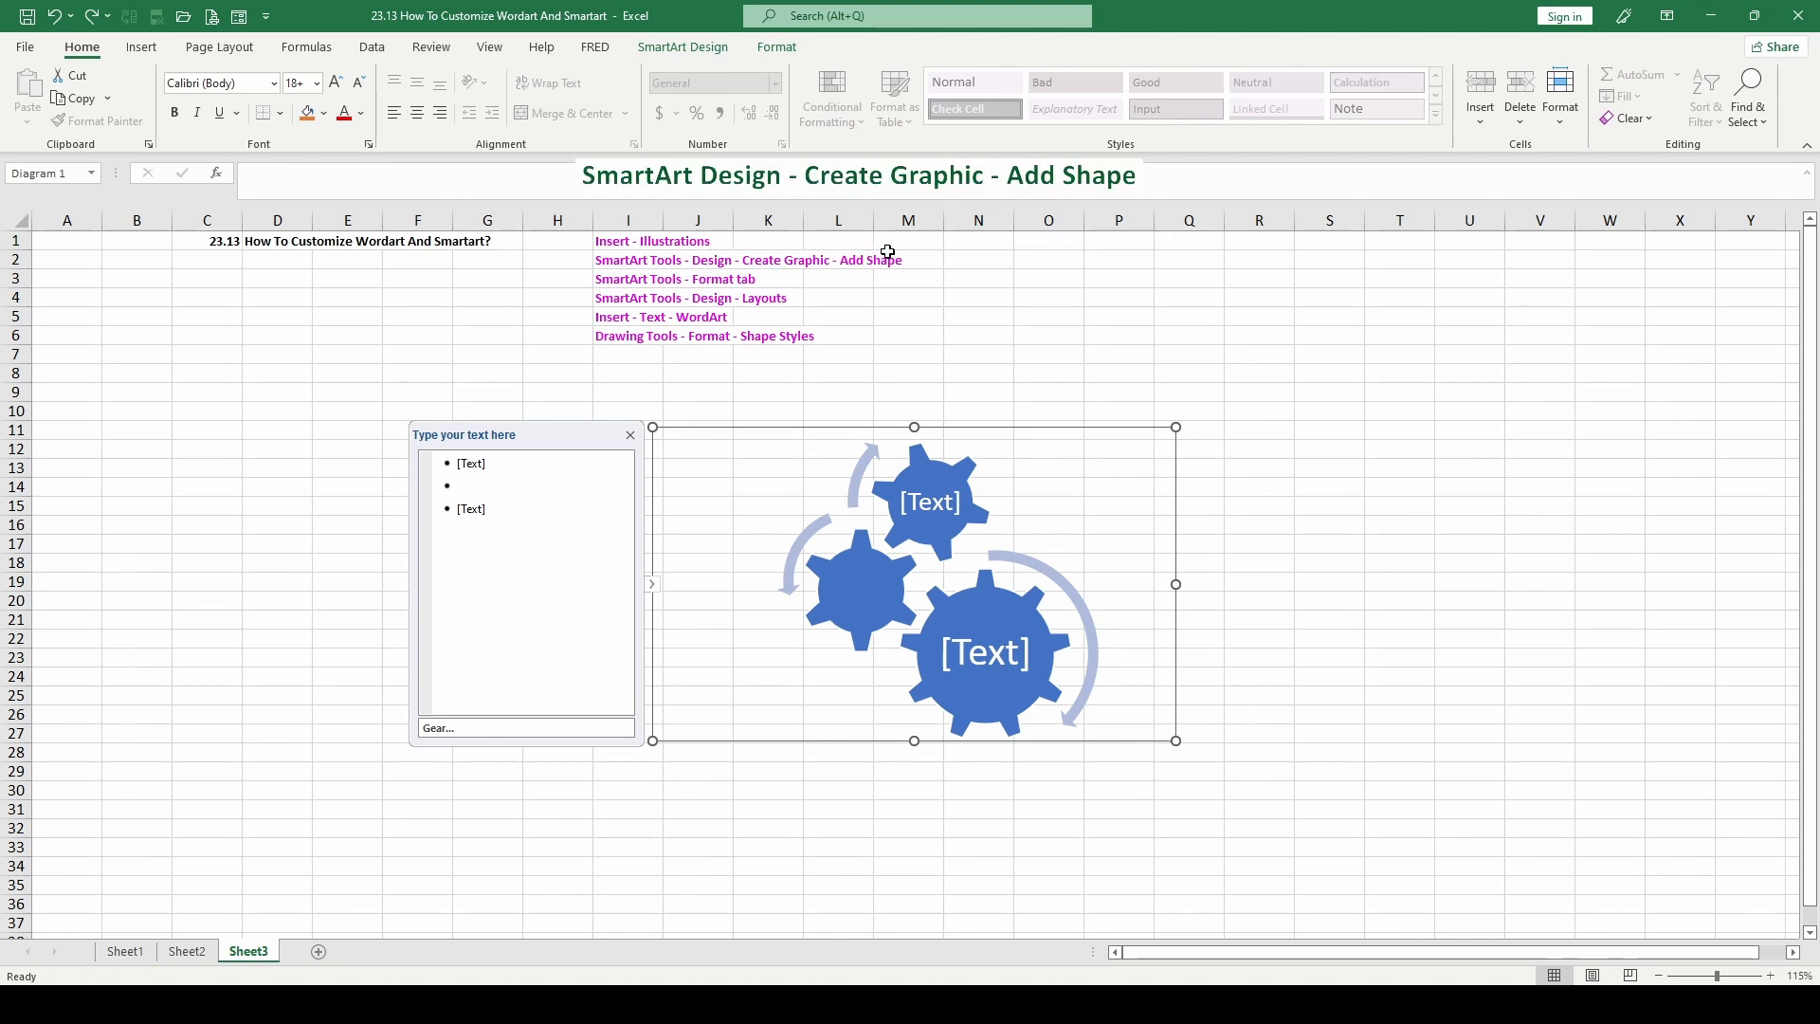
Step: Add three sub-bullets under the first gear's entry in the SmartArt graphic
click(684, 47)
click(47, 96)
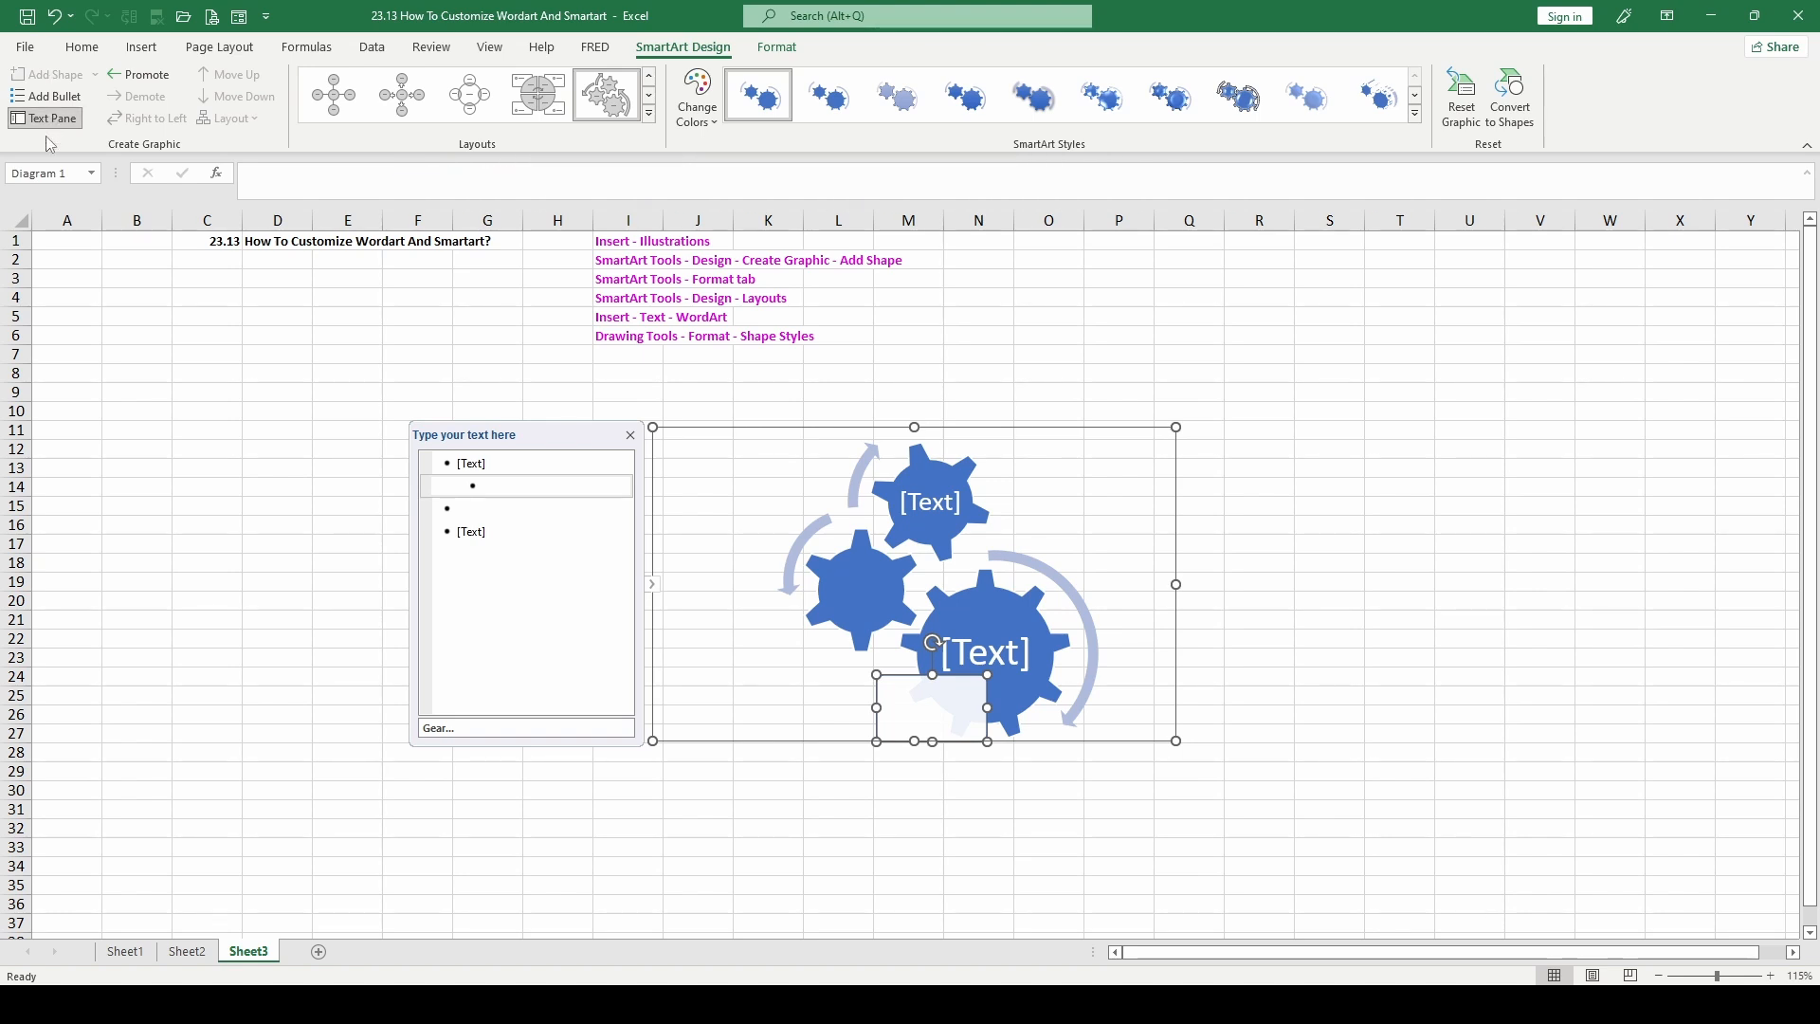
click(48, 96)
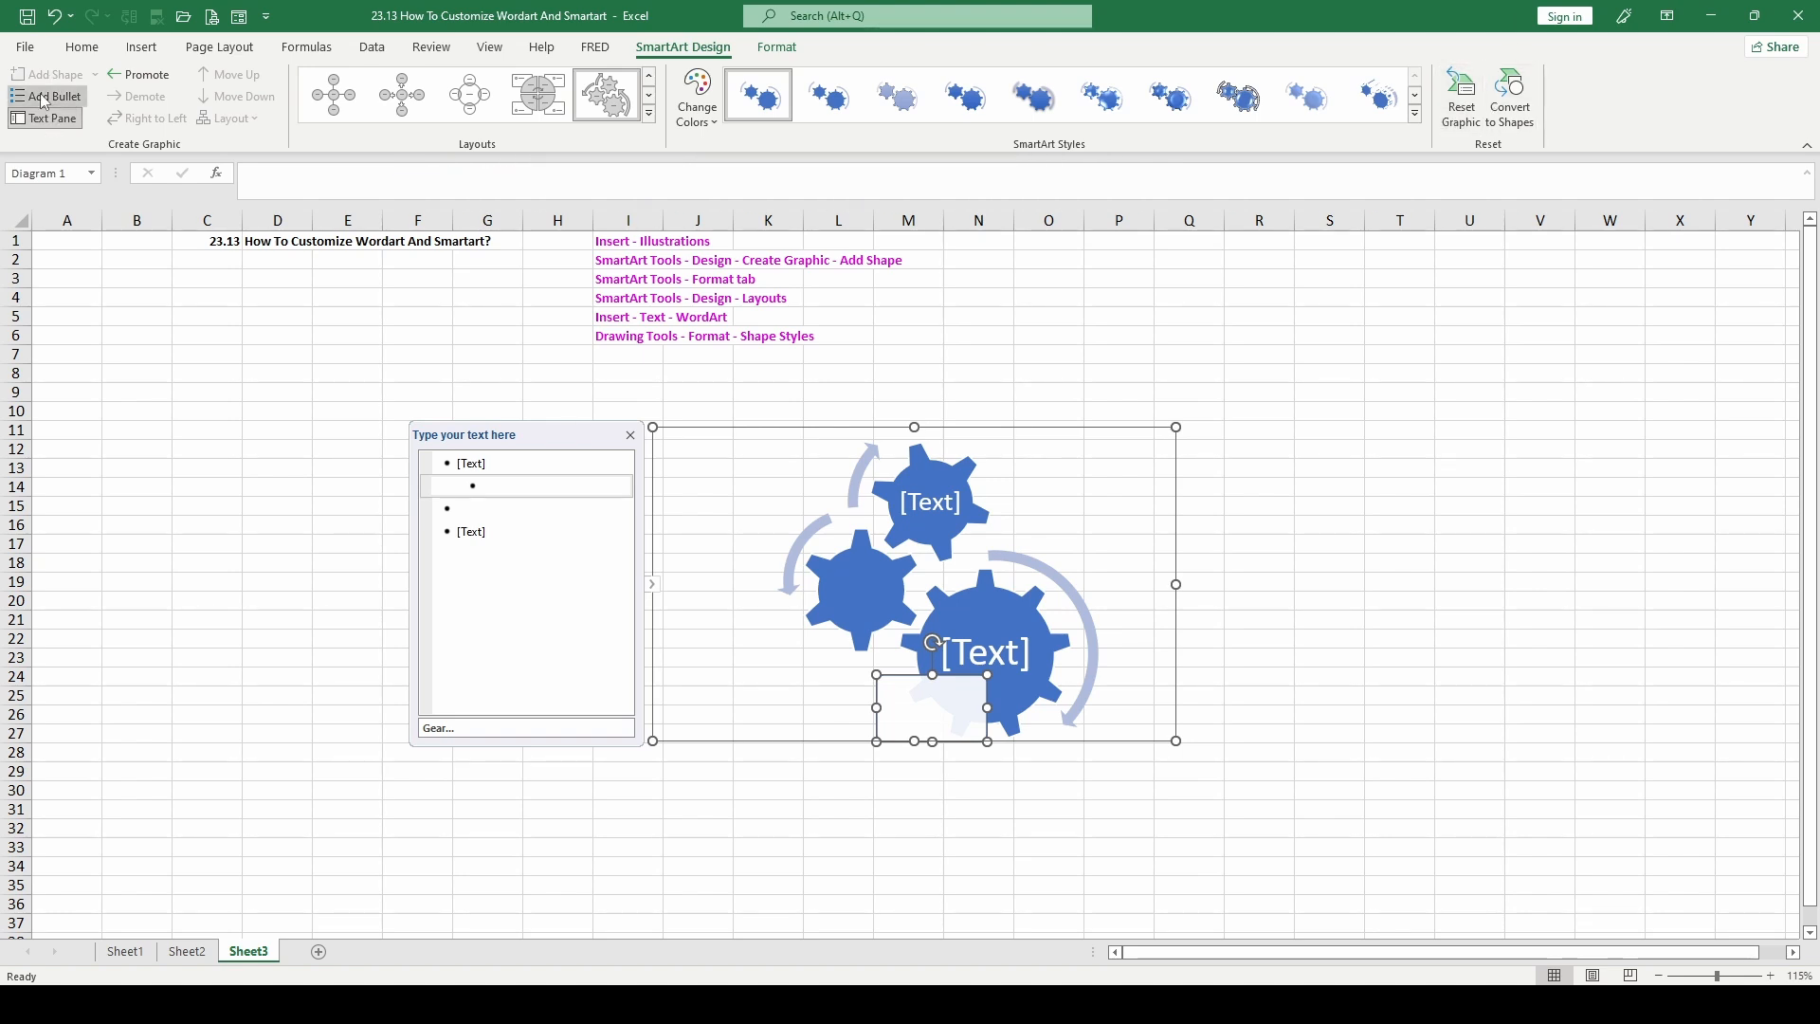
click(47, 96)
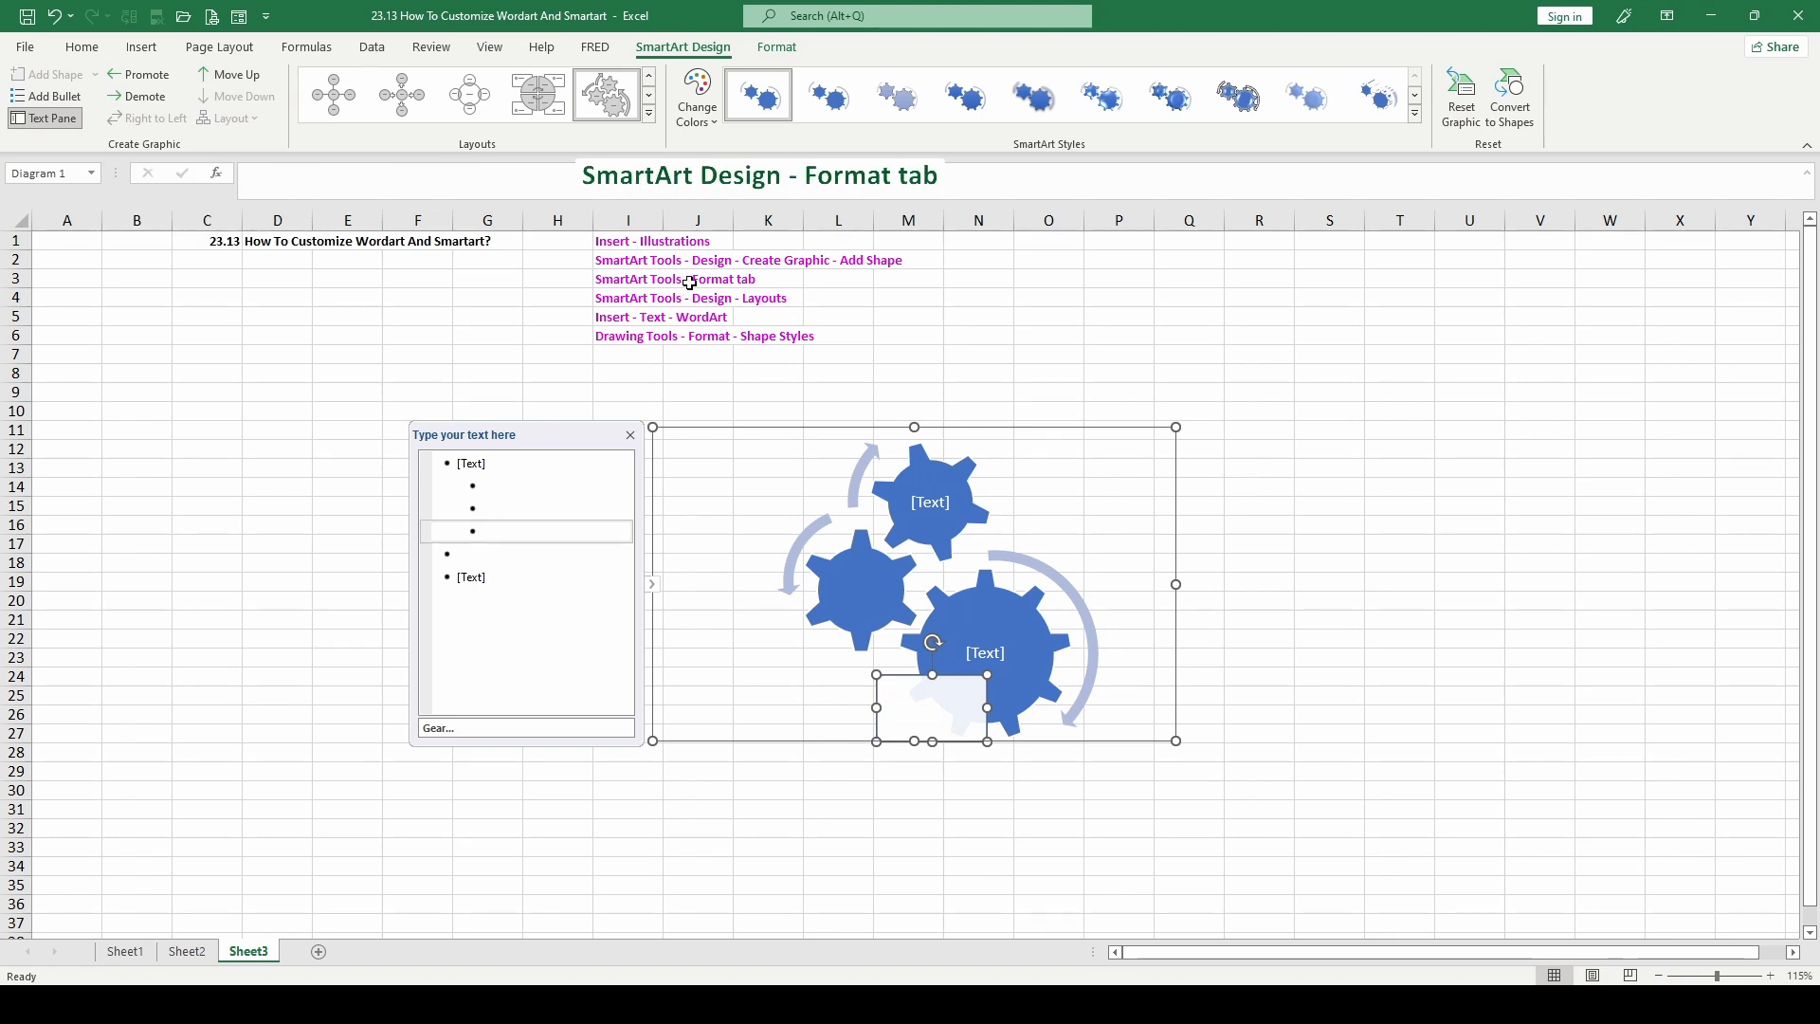
Step: Delete the sub-bullet box that overlaps the largest gear
click(776, 47)
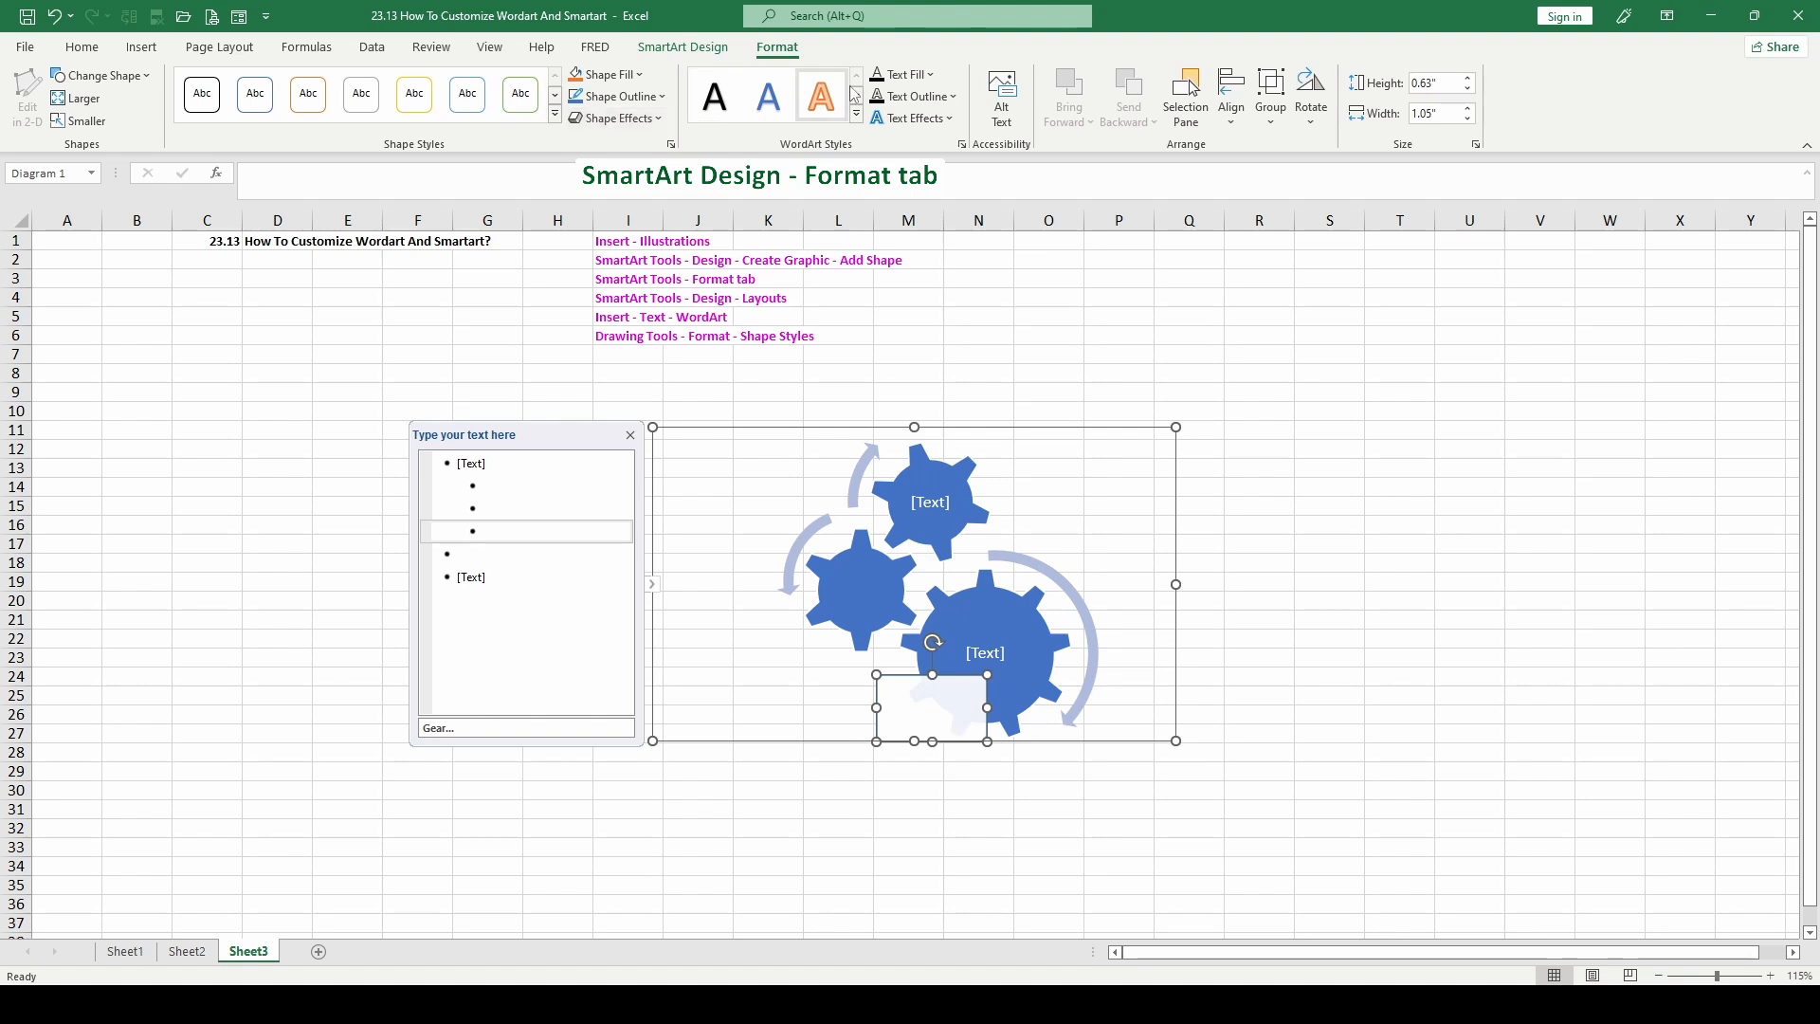
click(894, 520)
click(930, 492)
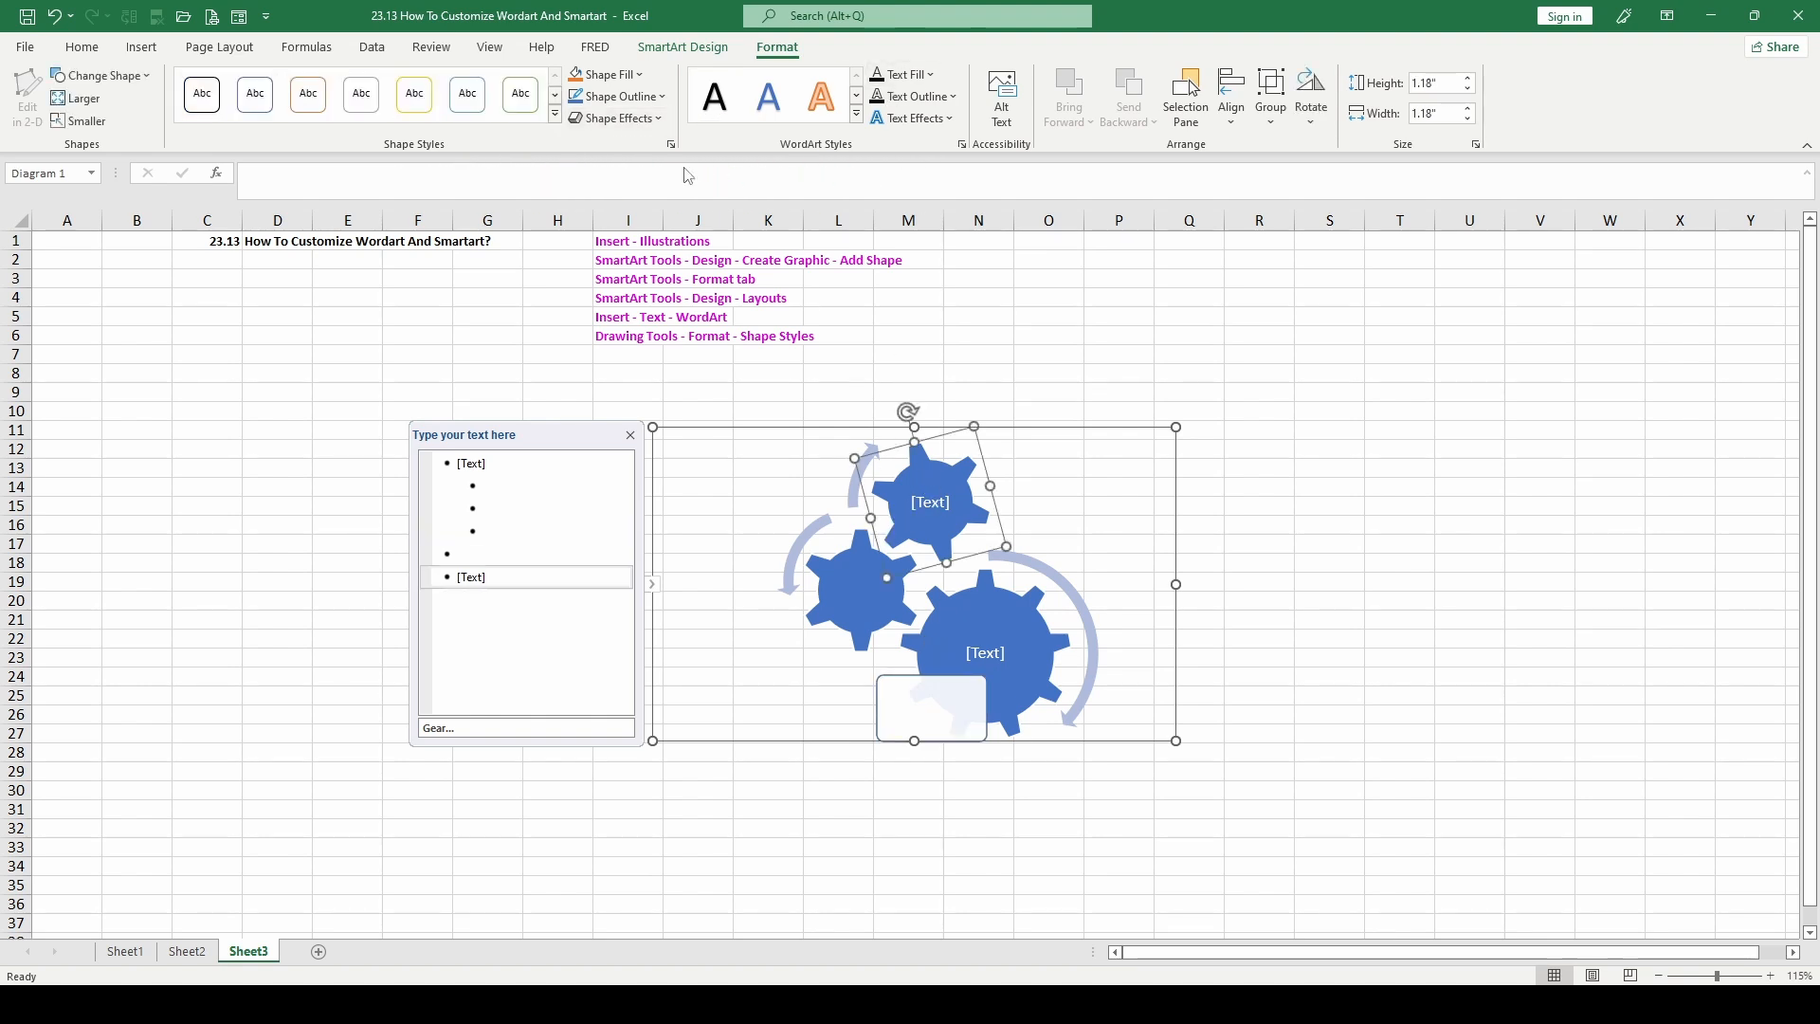
click(890, 596)
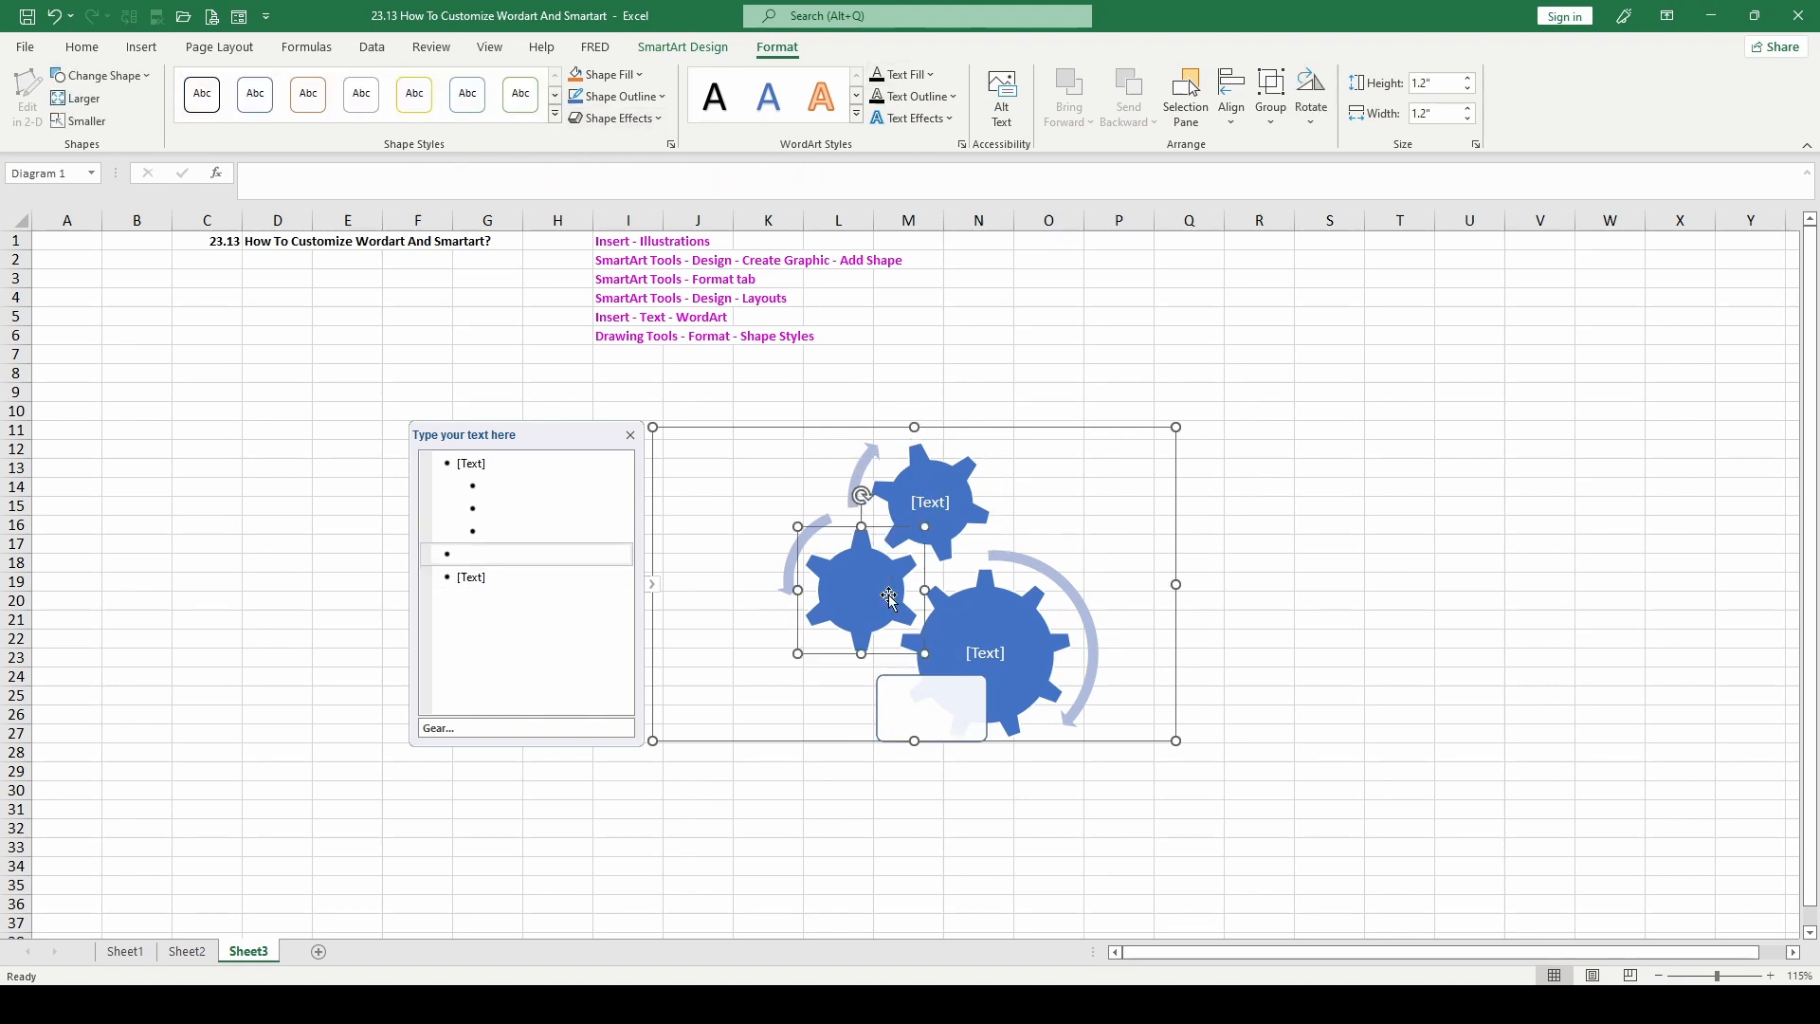
click(1008, 631)
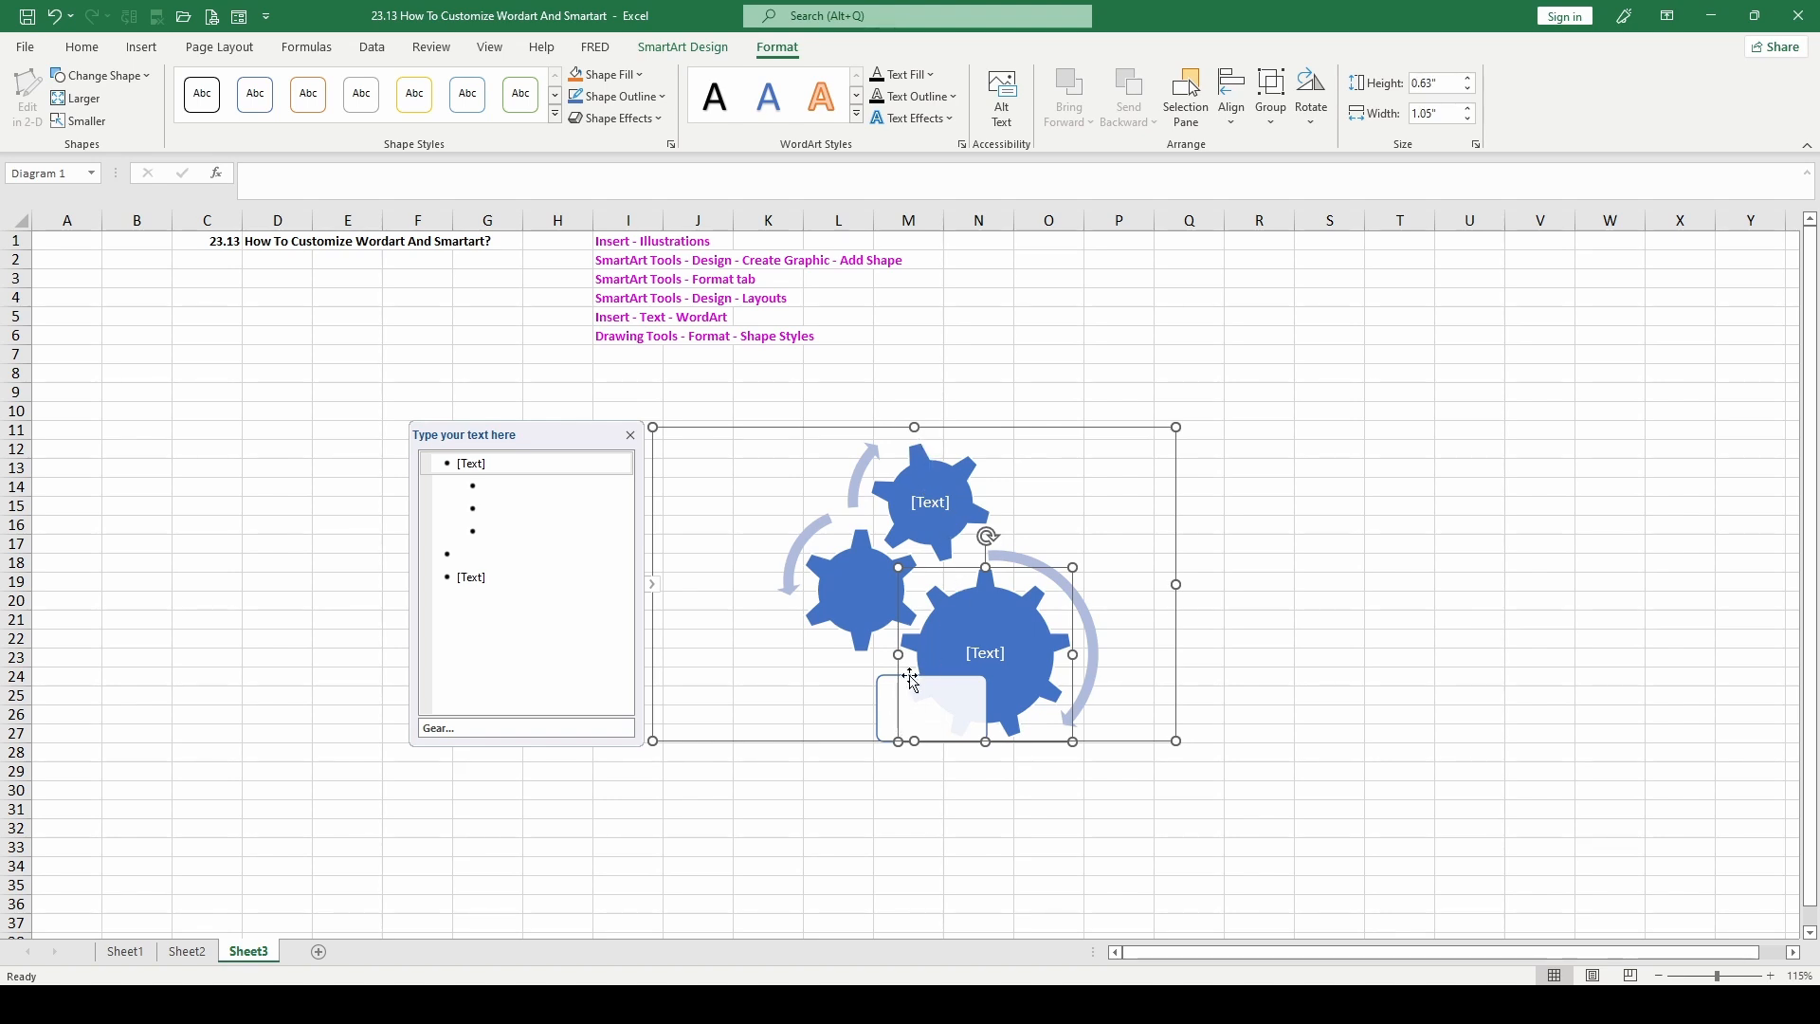
key(Delete)
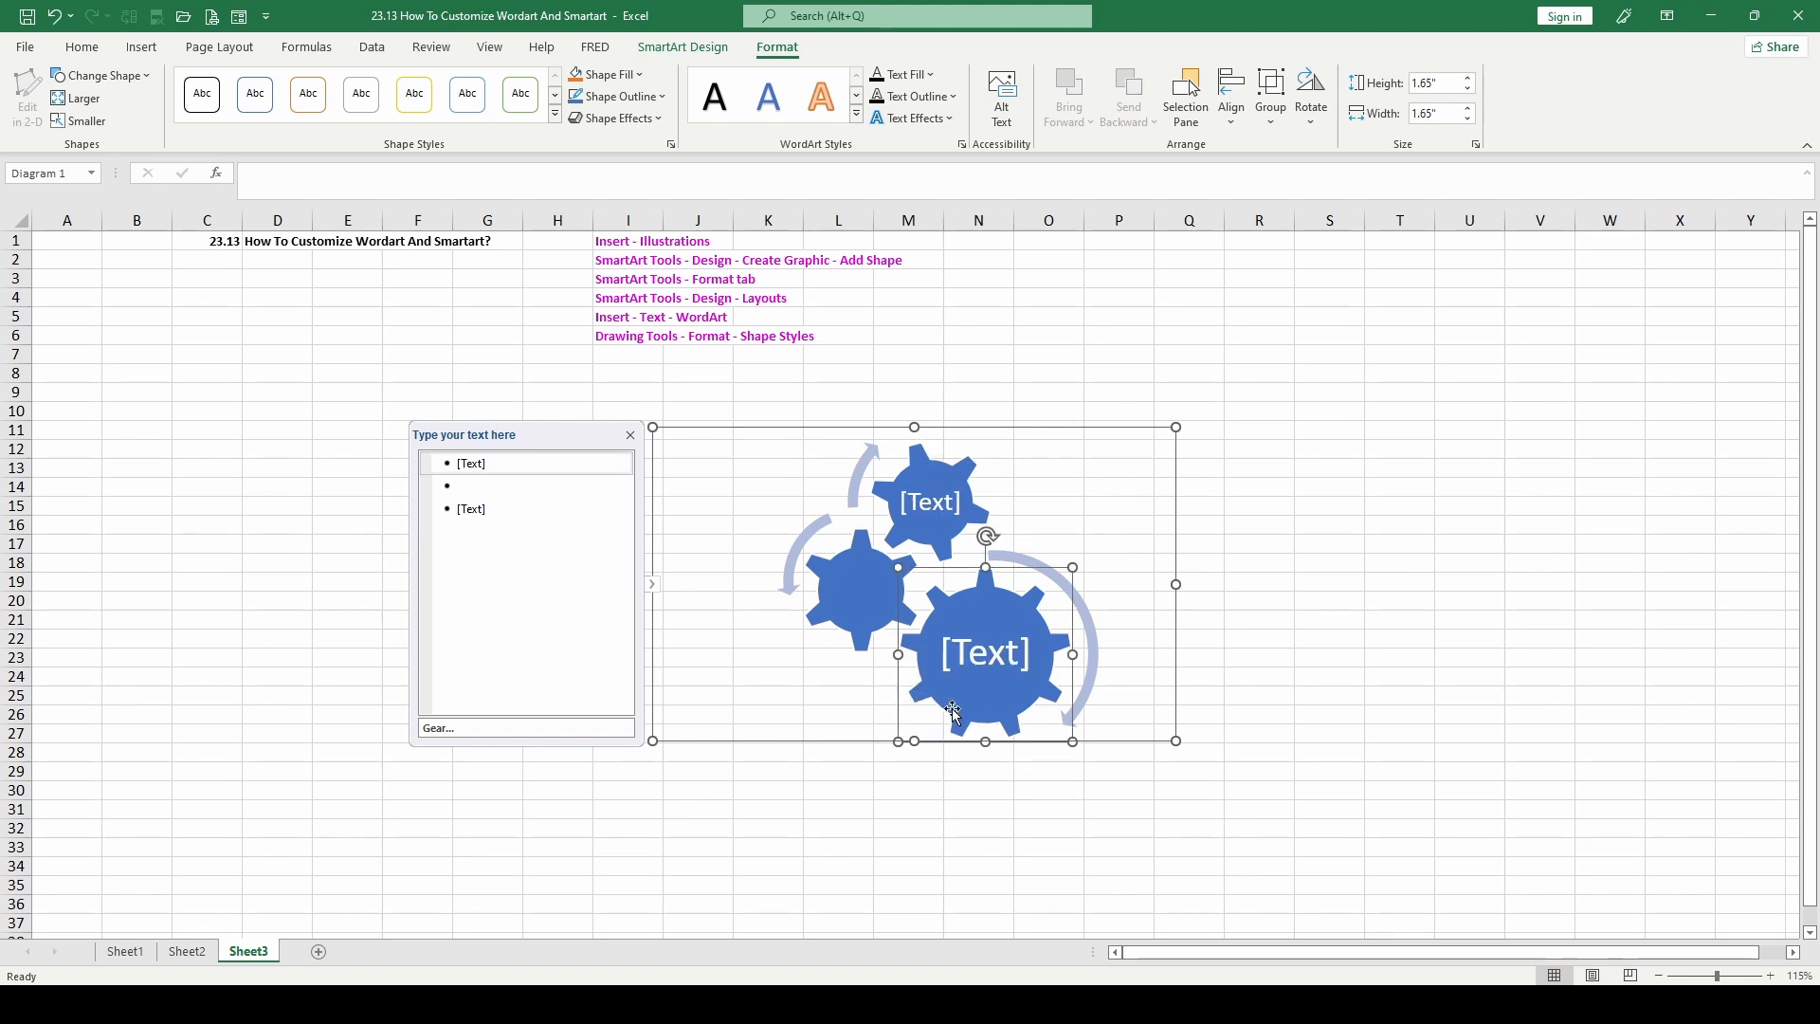
Step: Examine the shape fill options and the shape style gallery available for the largest gear
click(1000, 645)
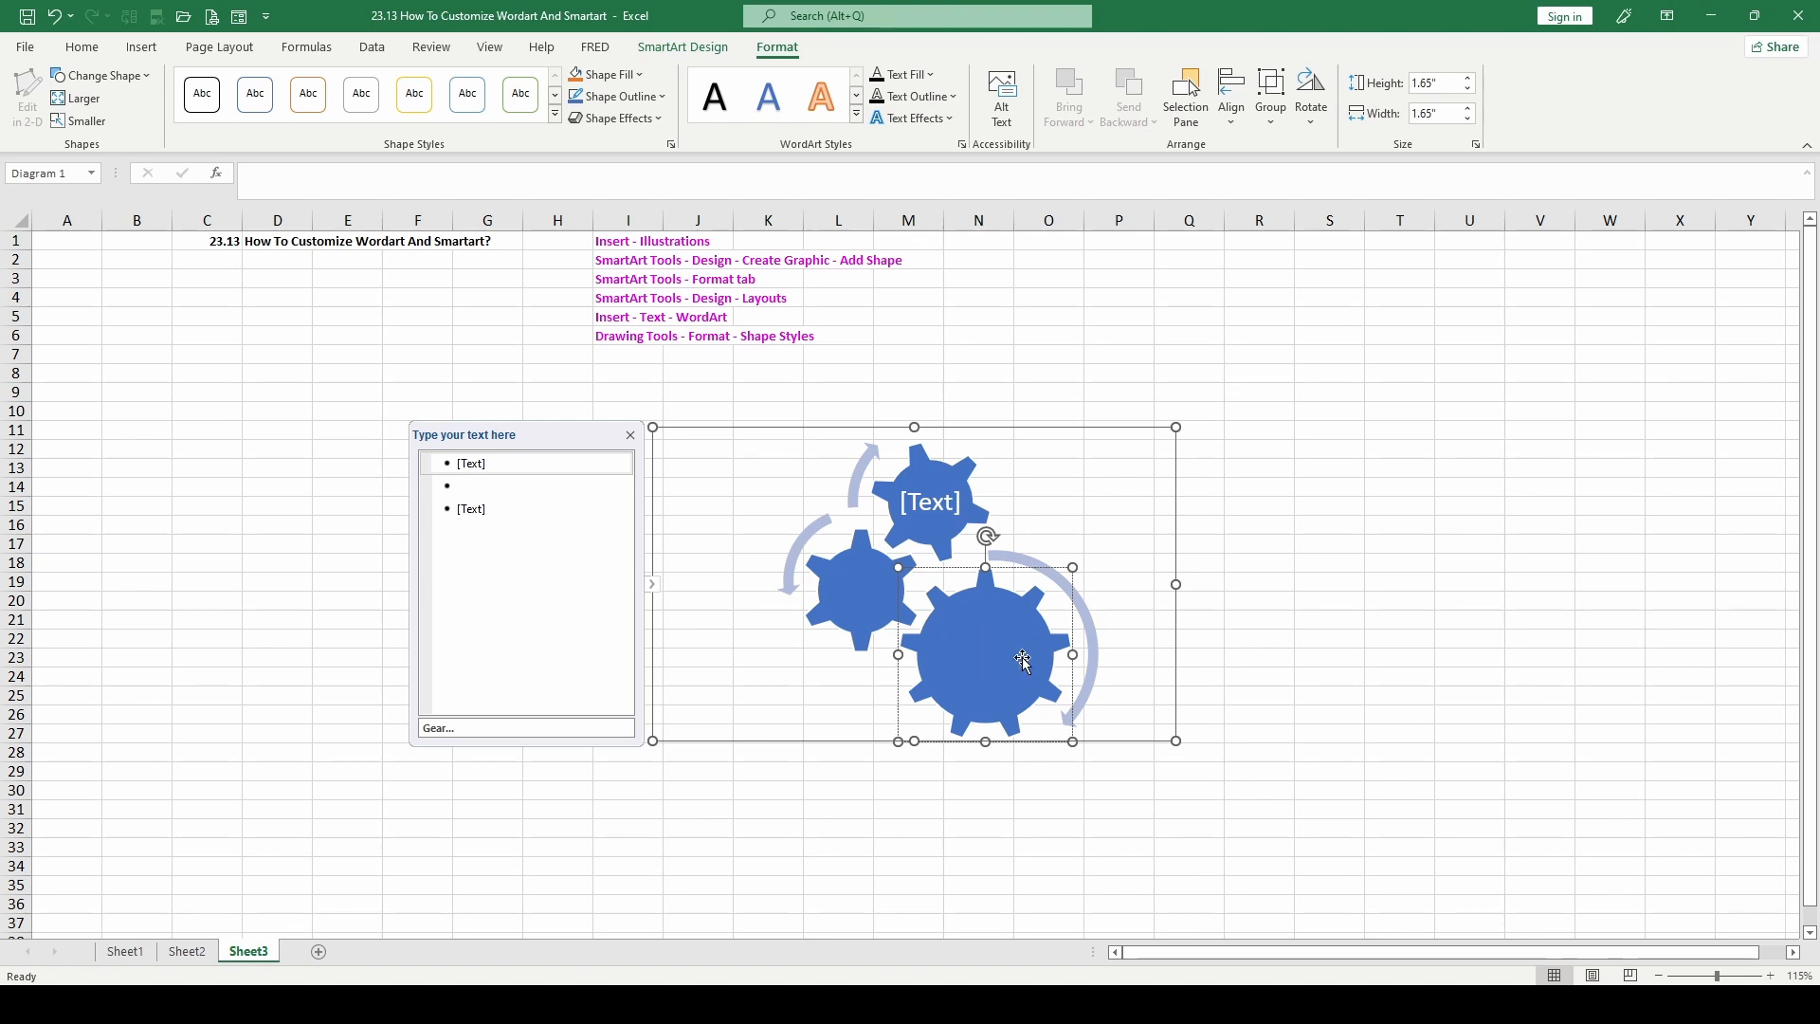
key(Escape)
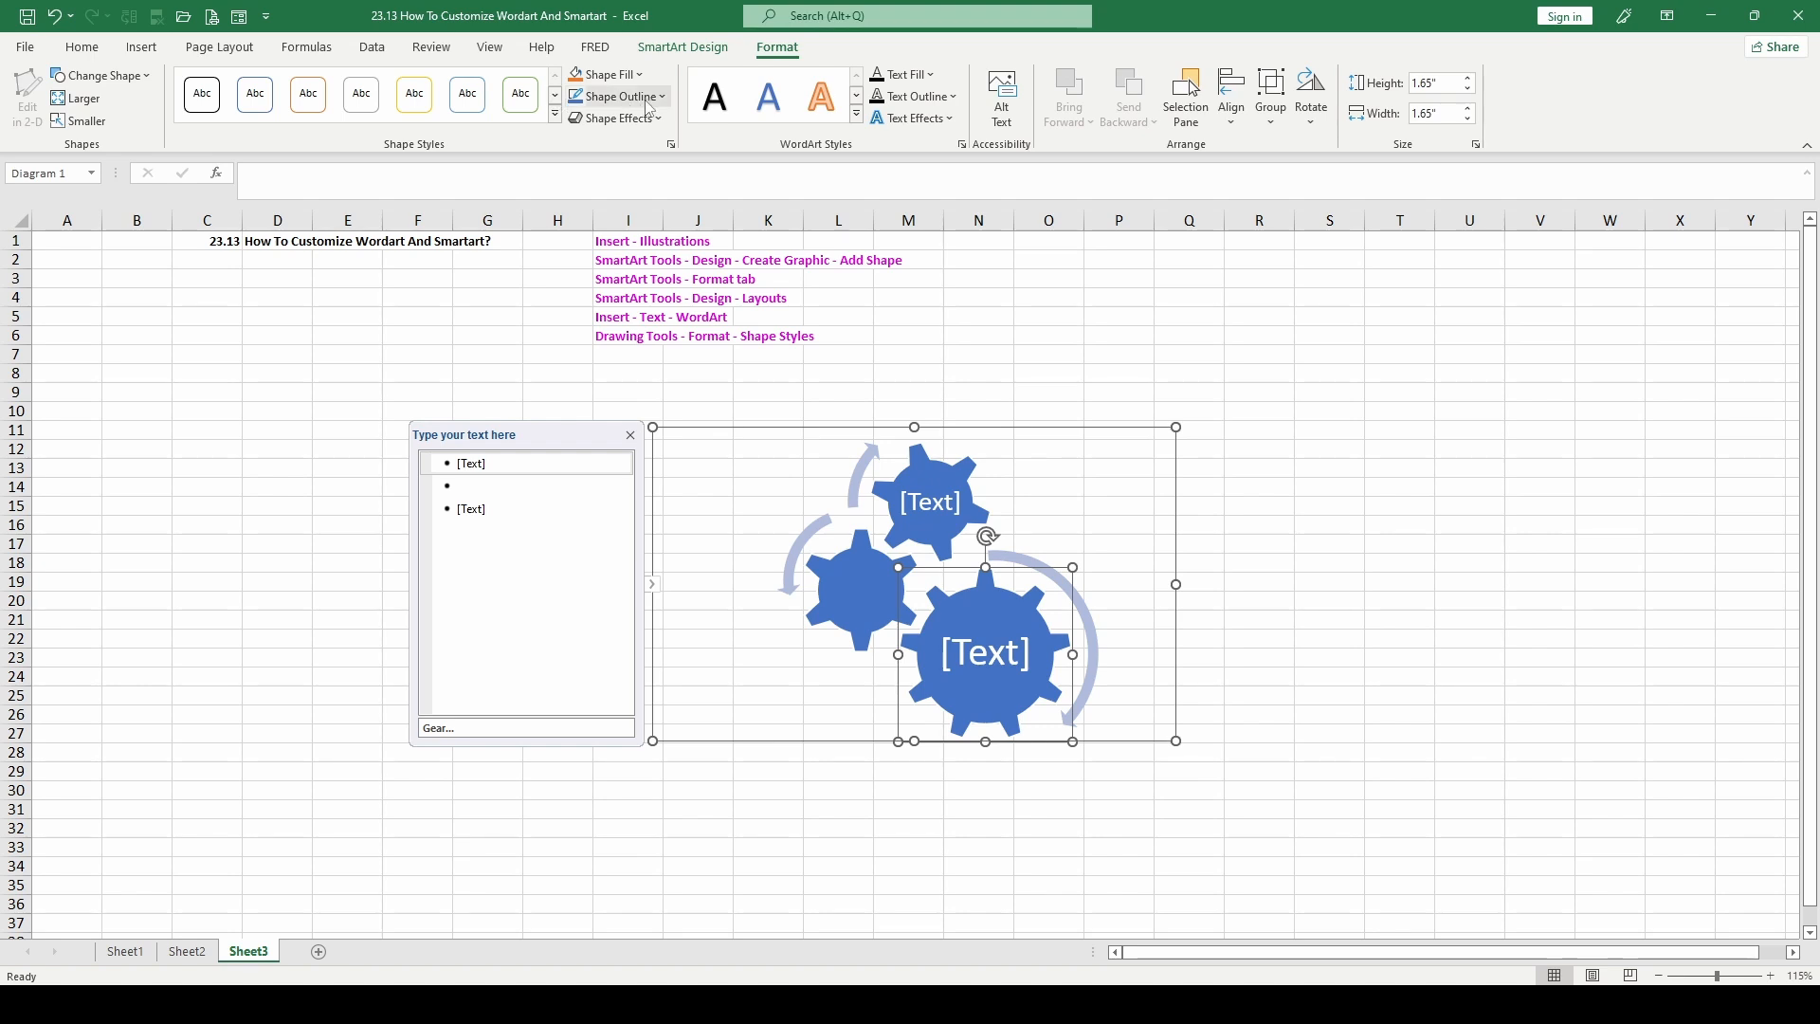
click(612, 75)
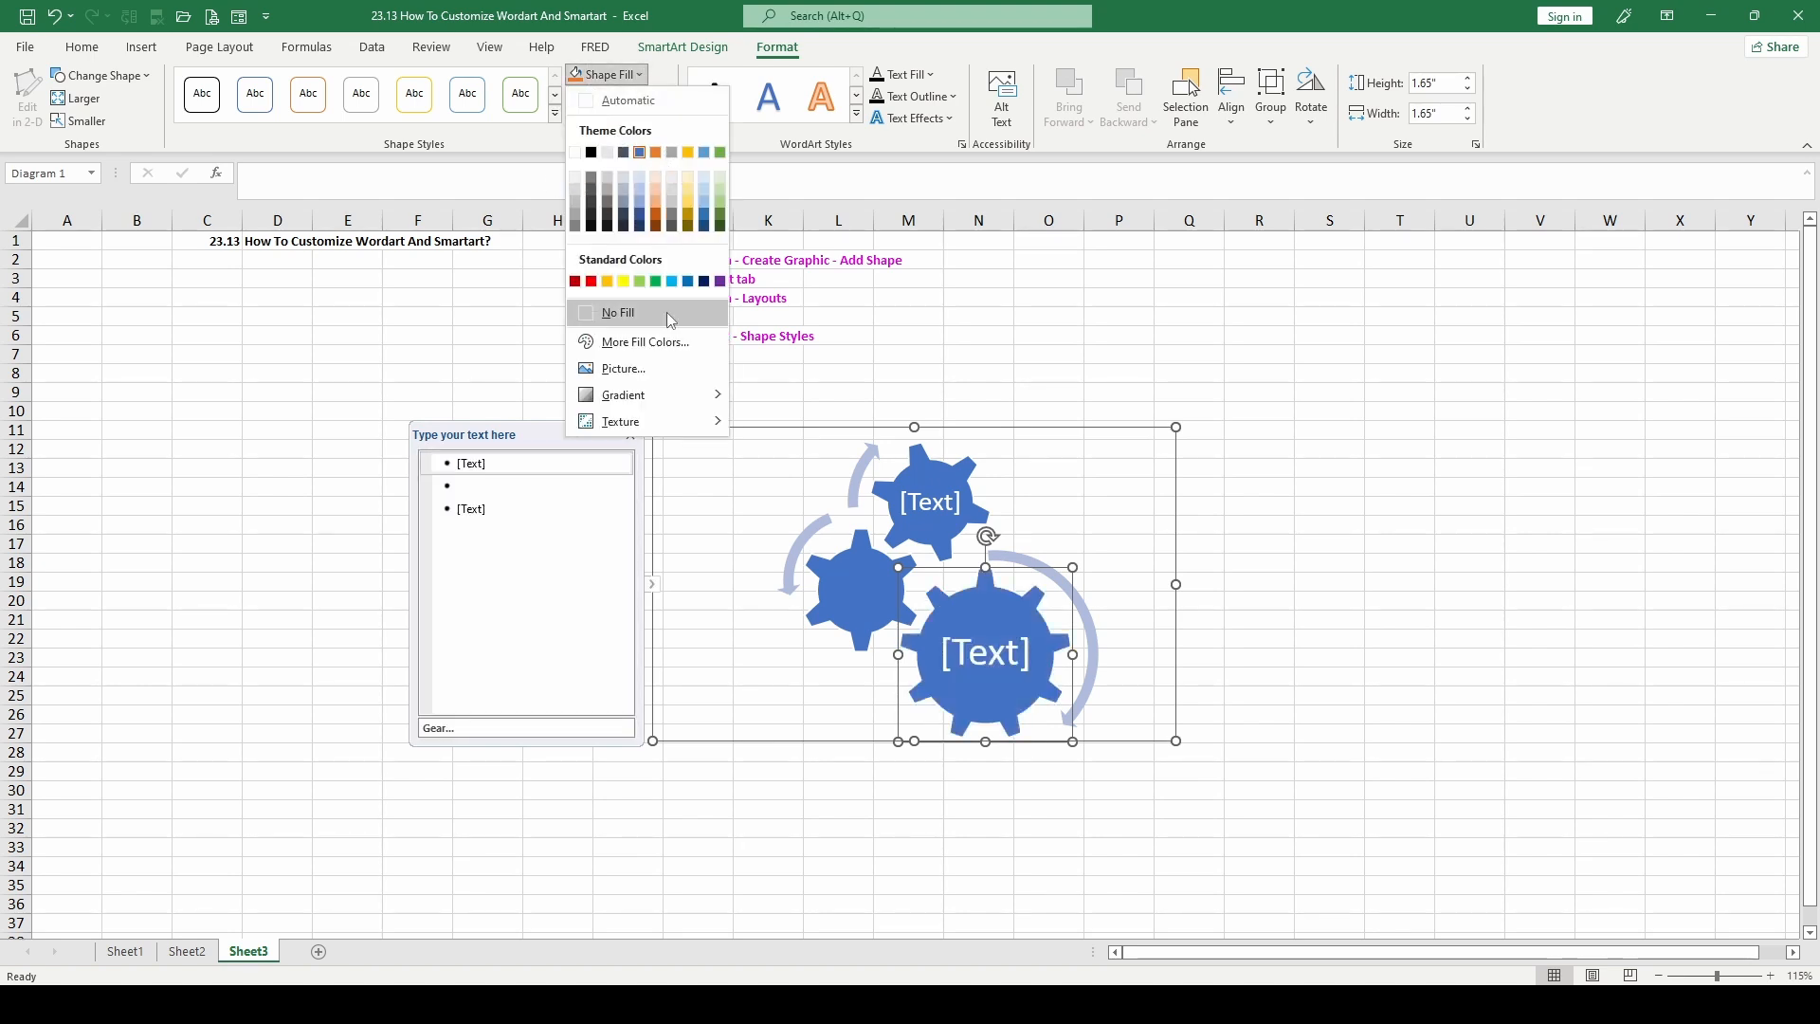
click(201, 99)
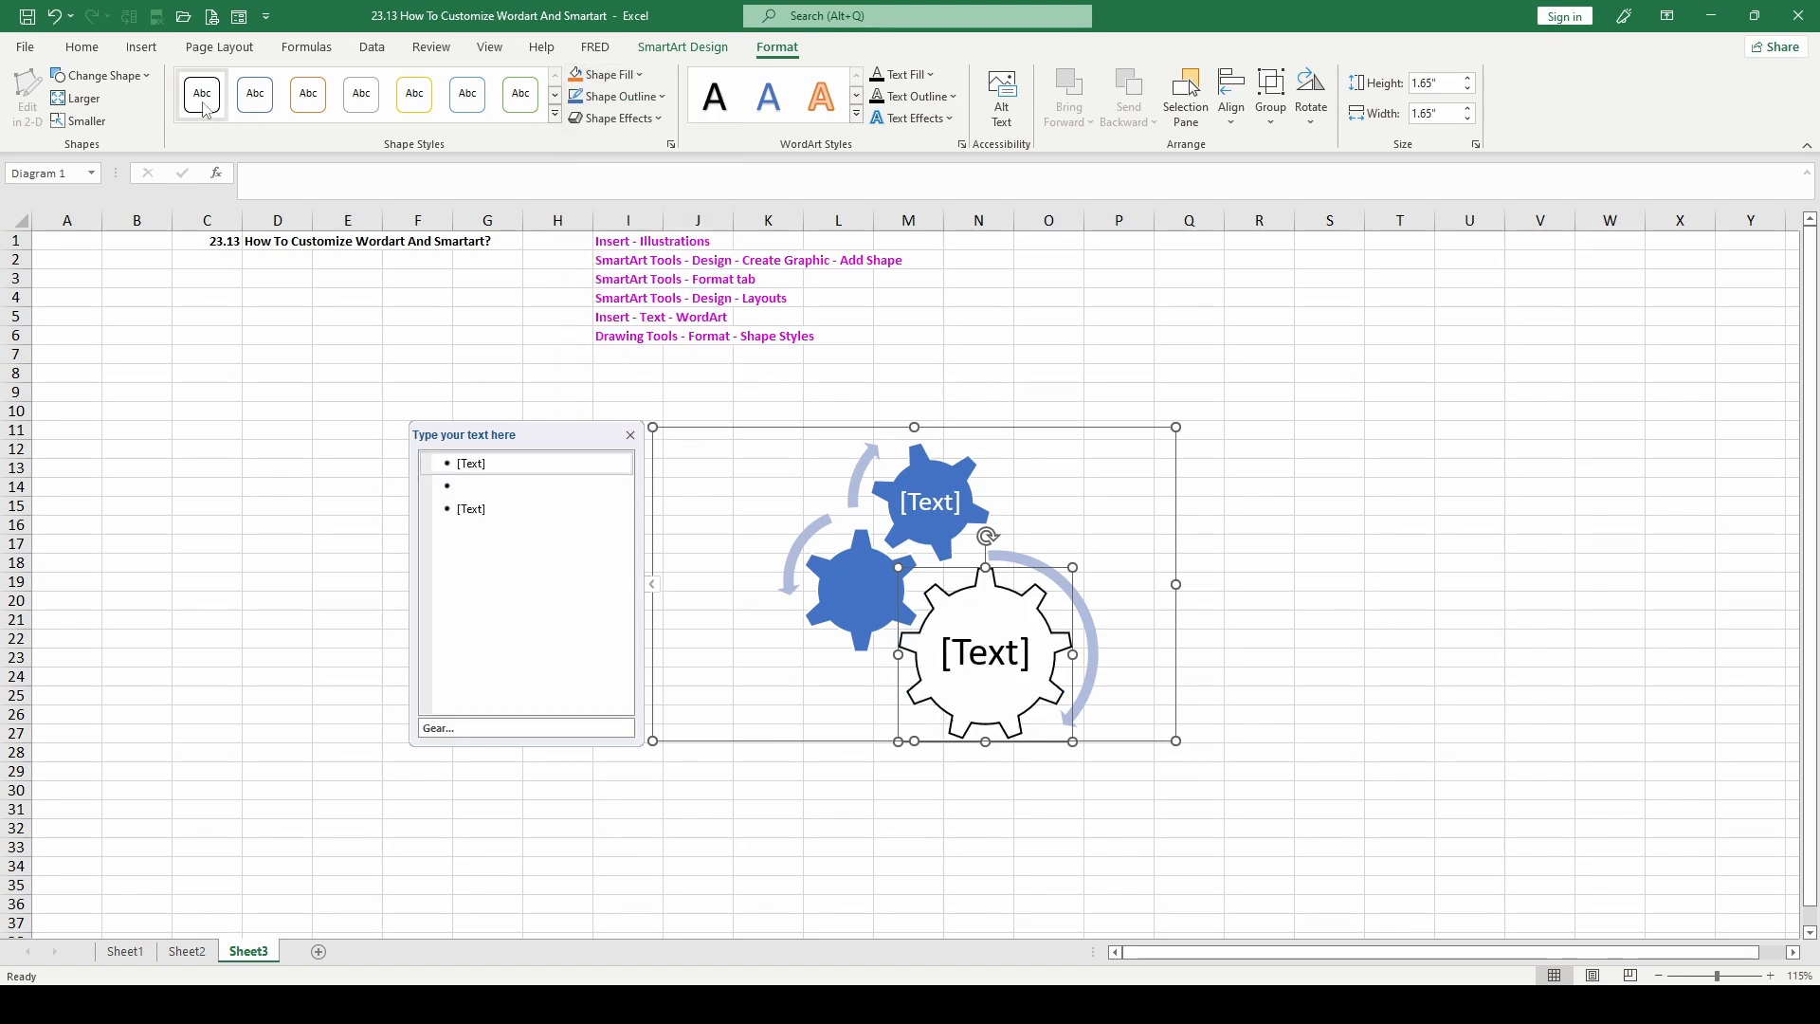
click(555, 113)
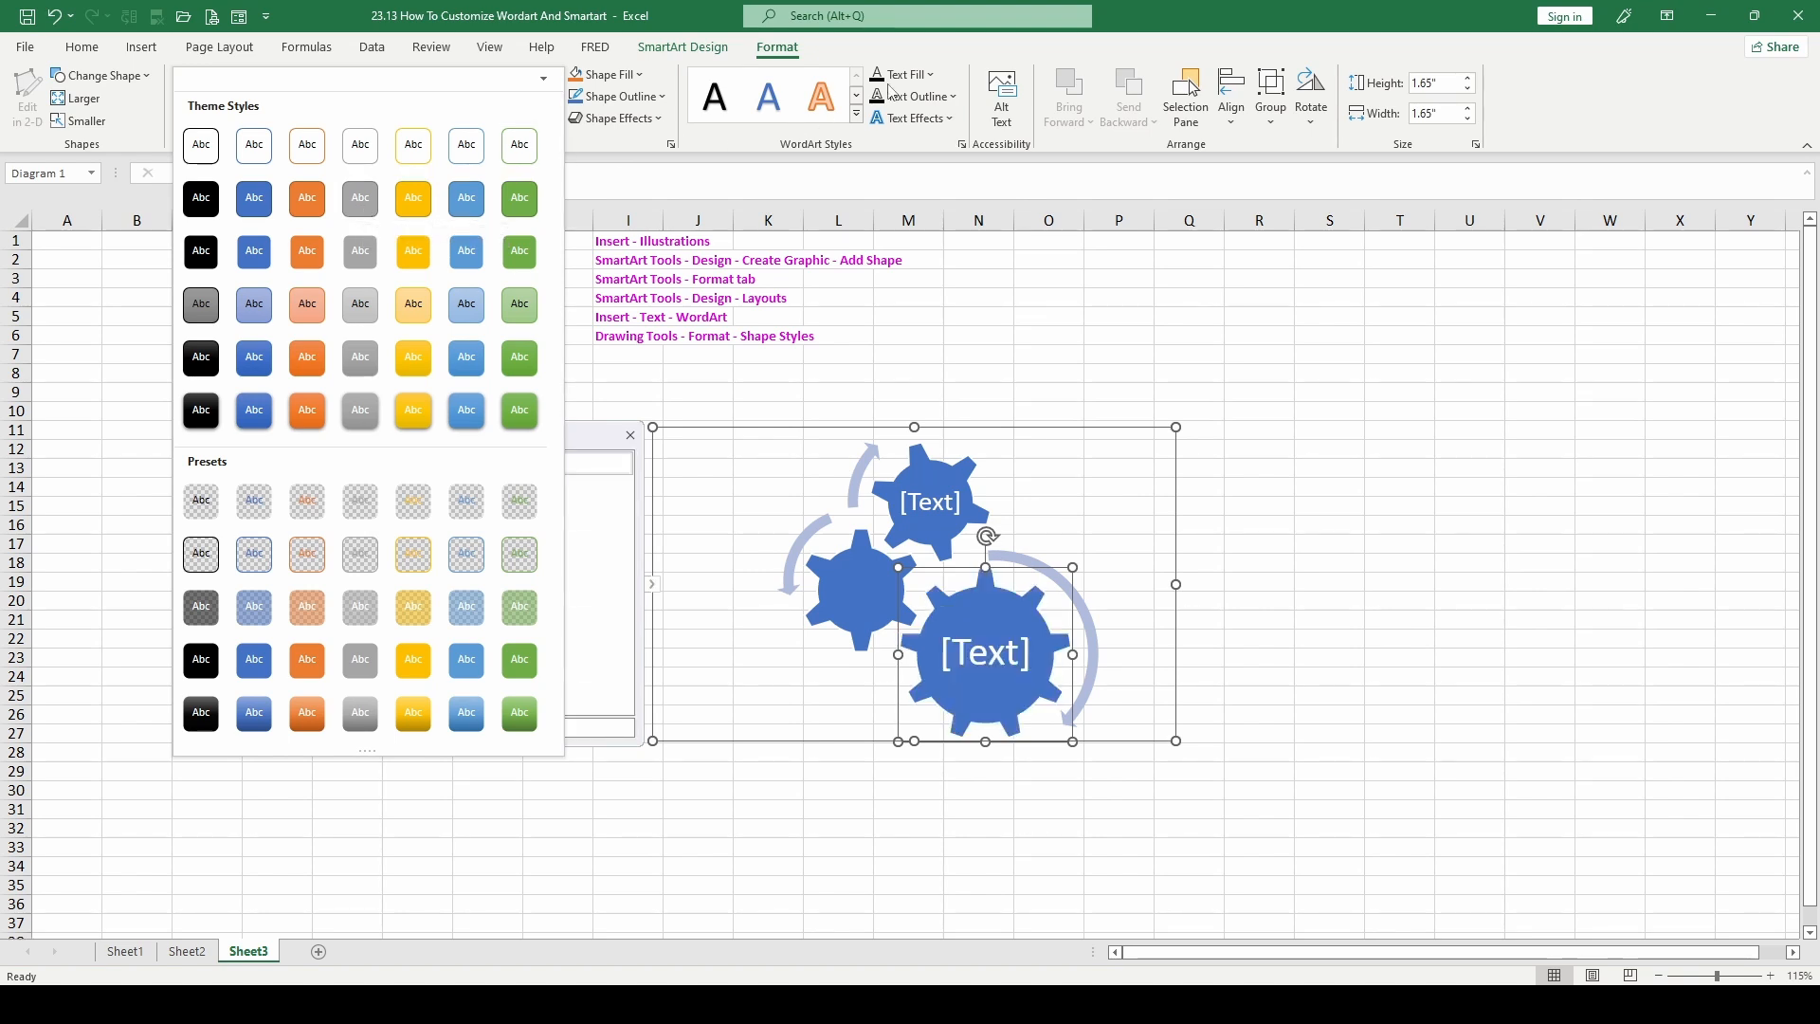
Step: Fill the largest gear's text with the first texture, the light yellow woven one
click(927, 74)
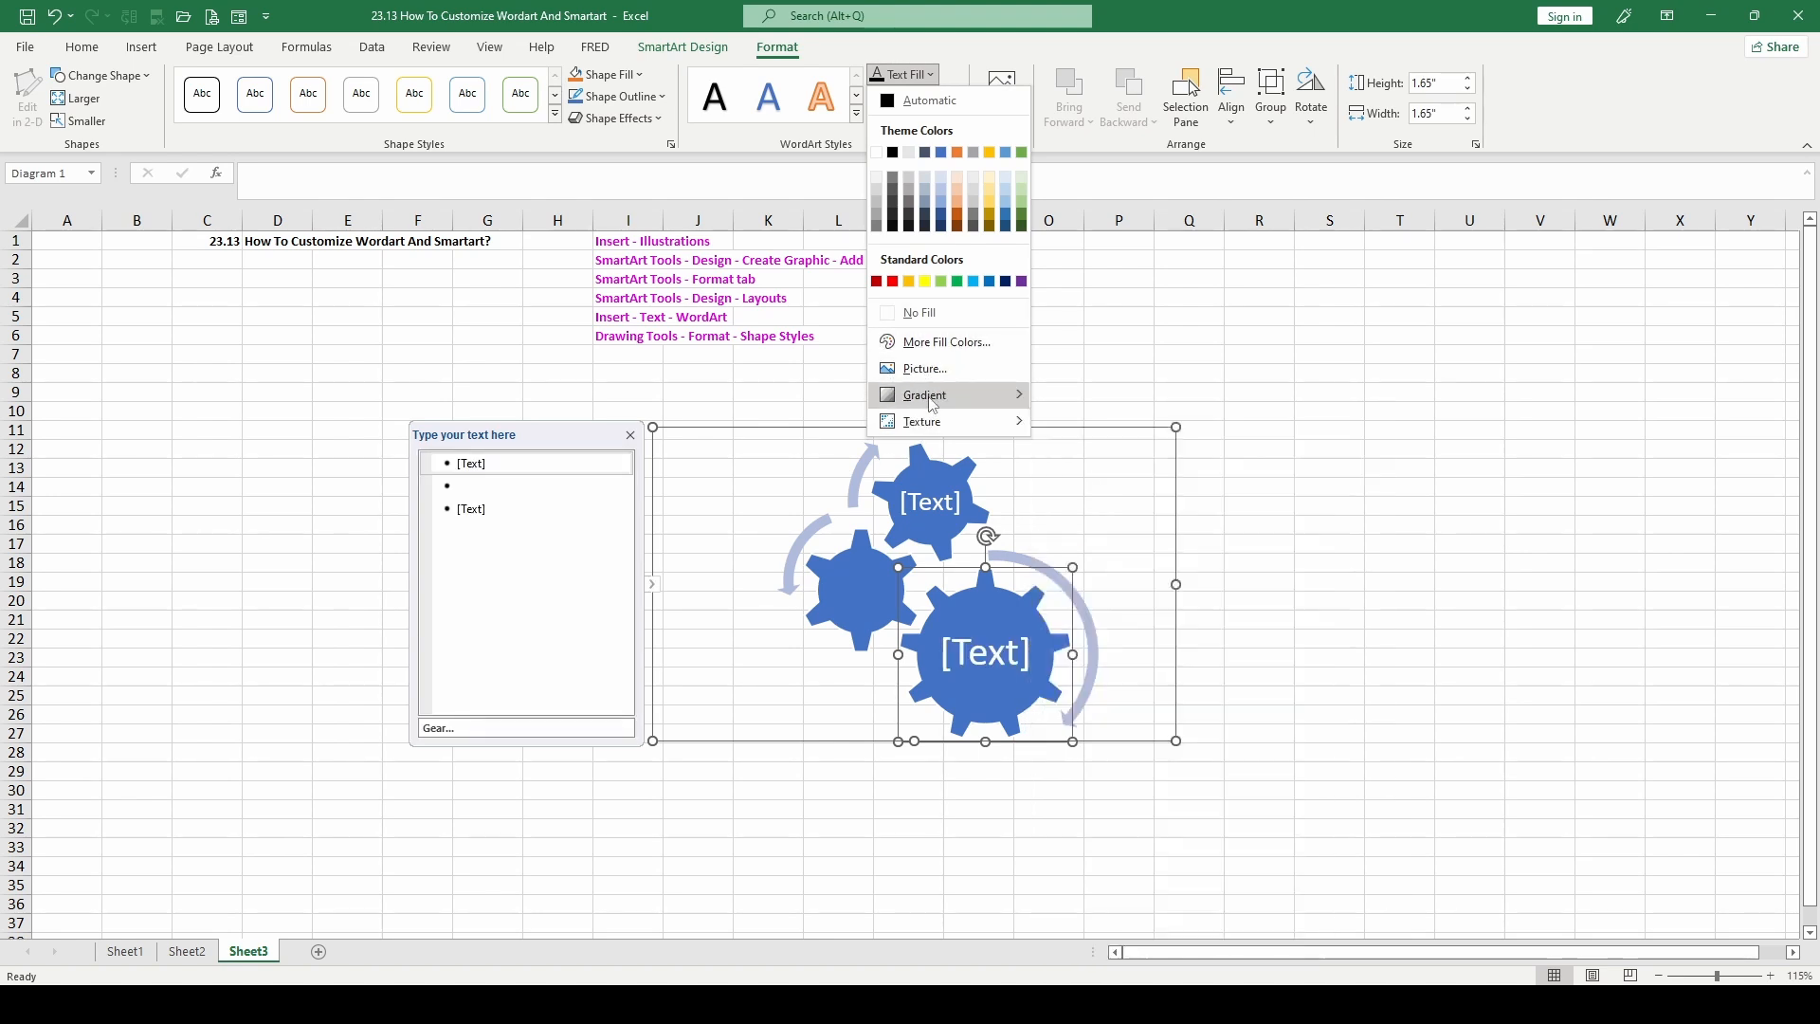
mouse_move(928, 404)
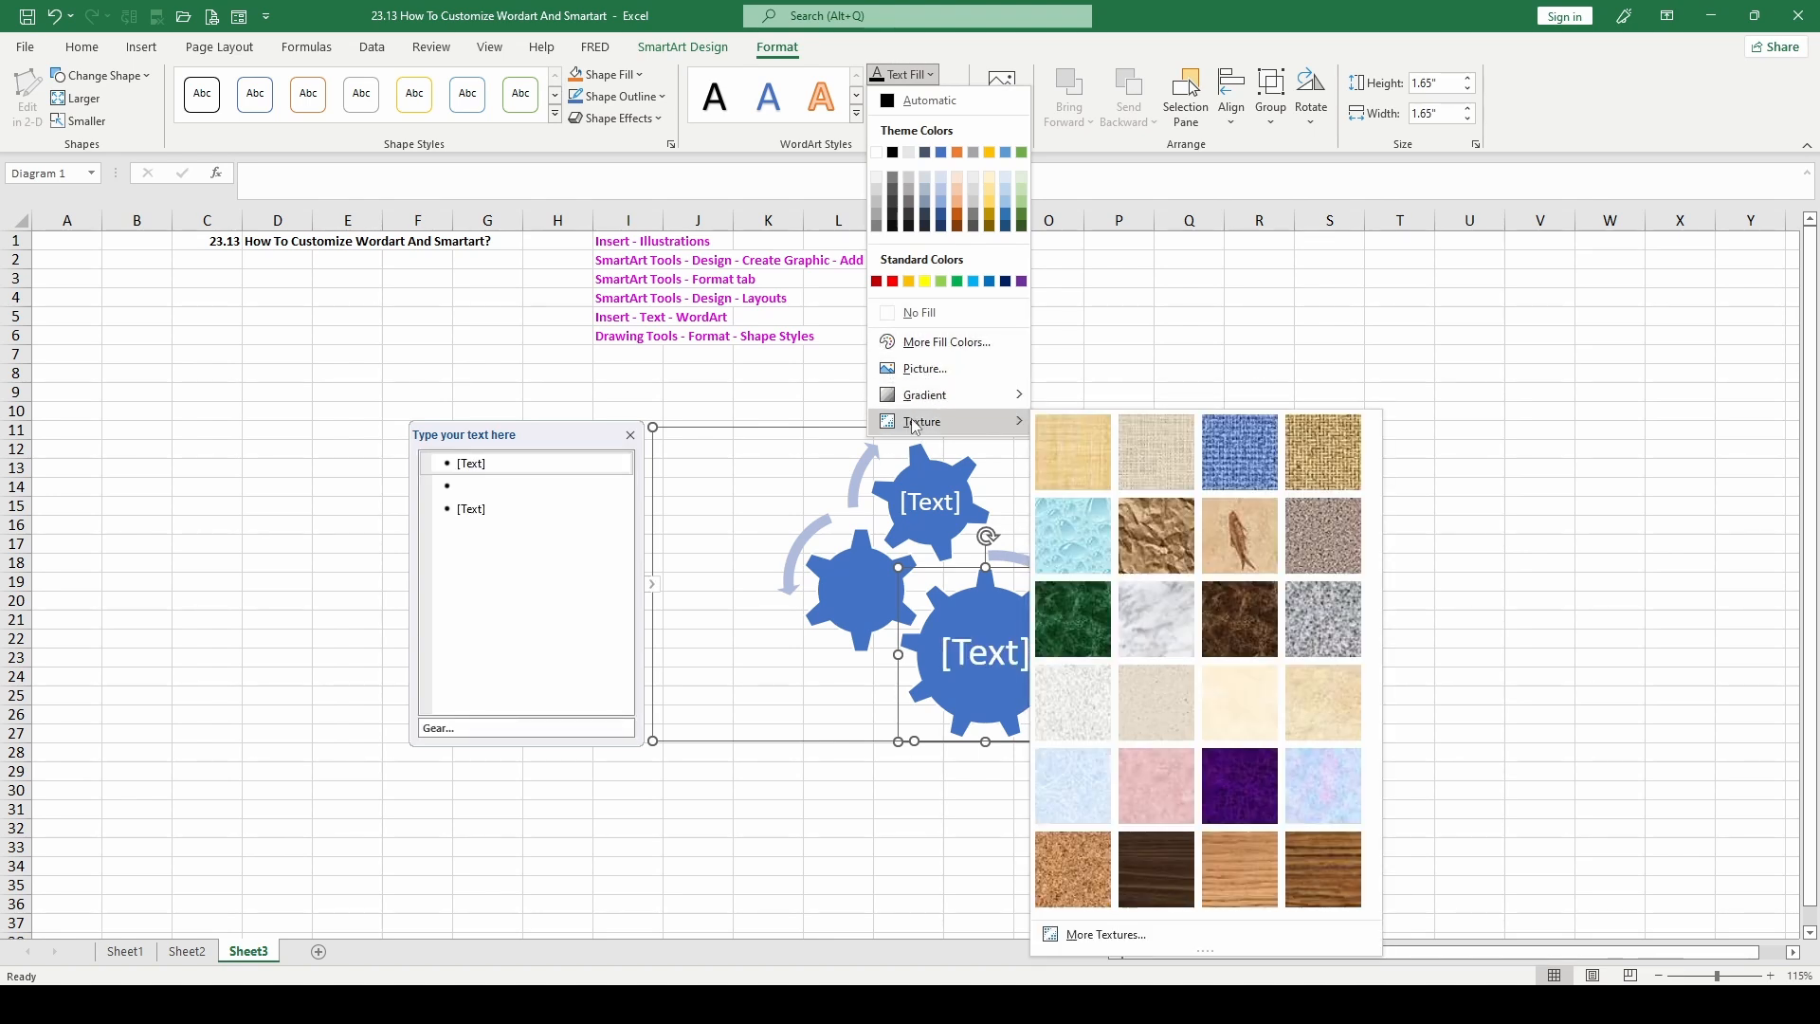
click(1068, 455)
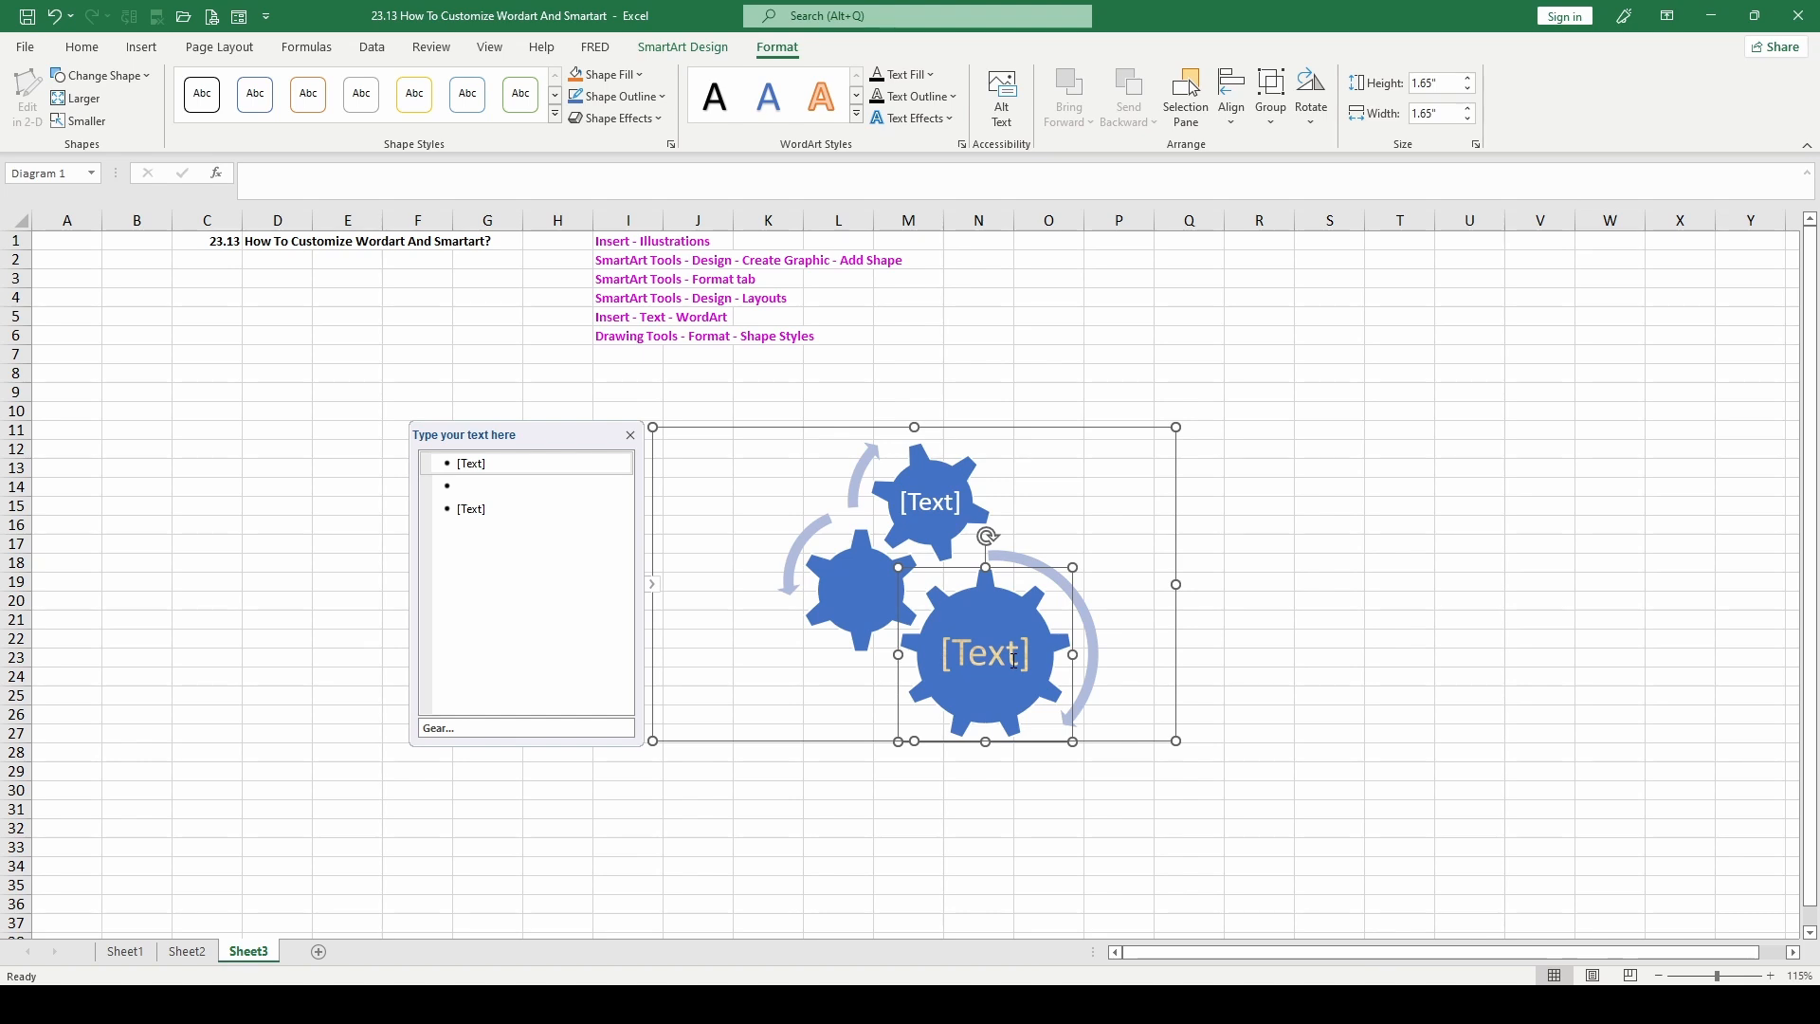
Step: Preview the parallel 3-D rotation text effects on the largest gear's text without applying one
click(953, 117)
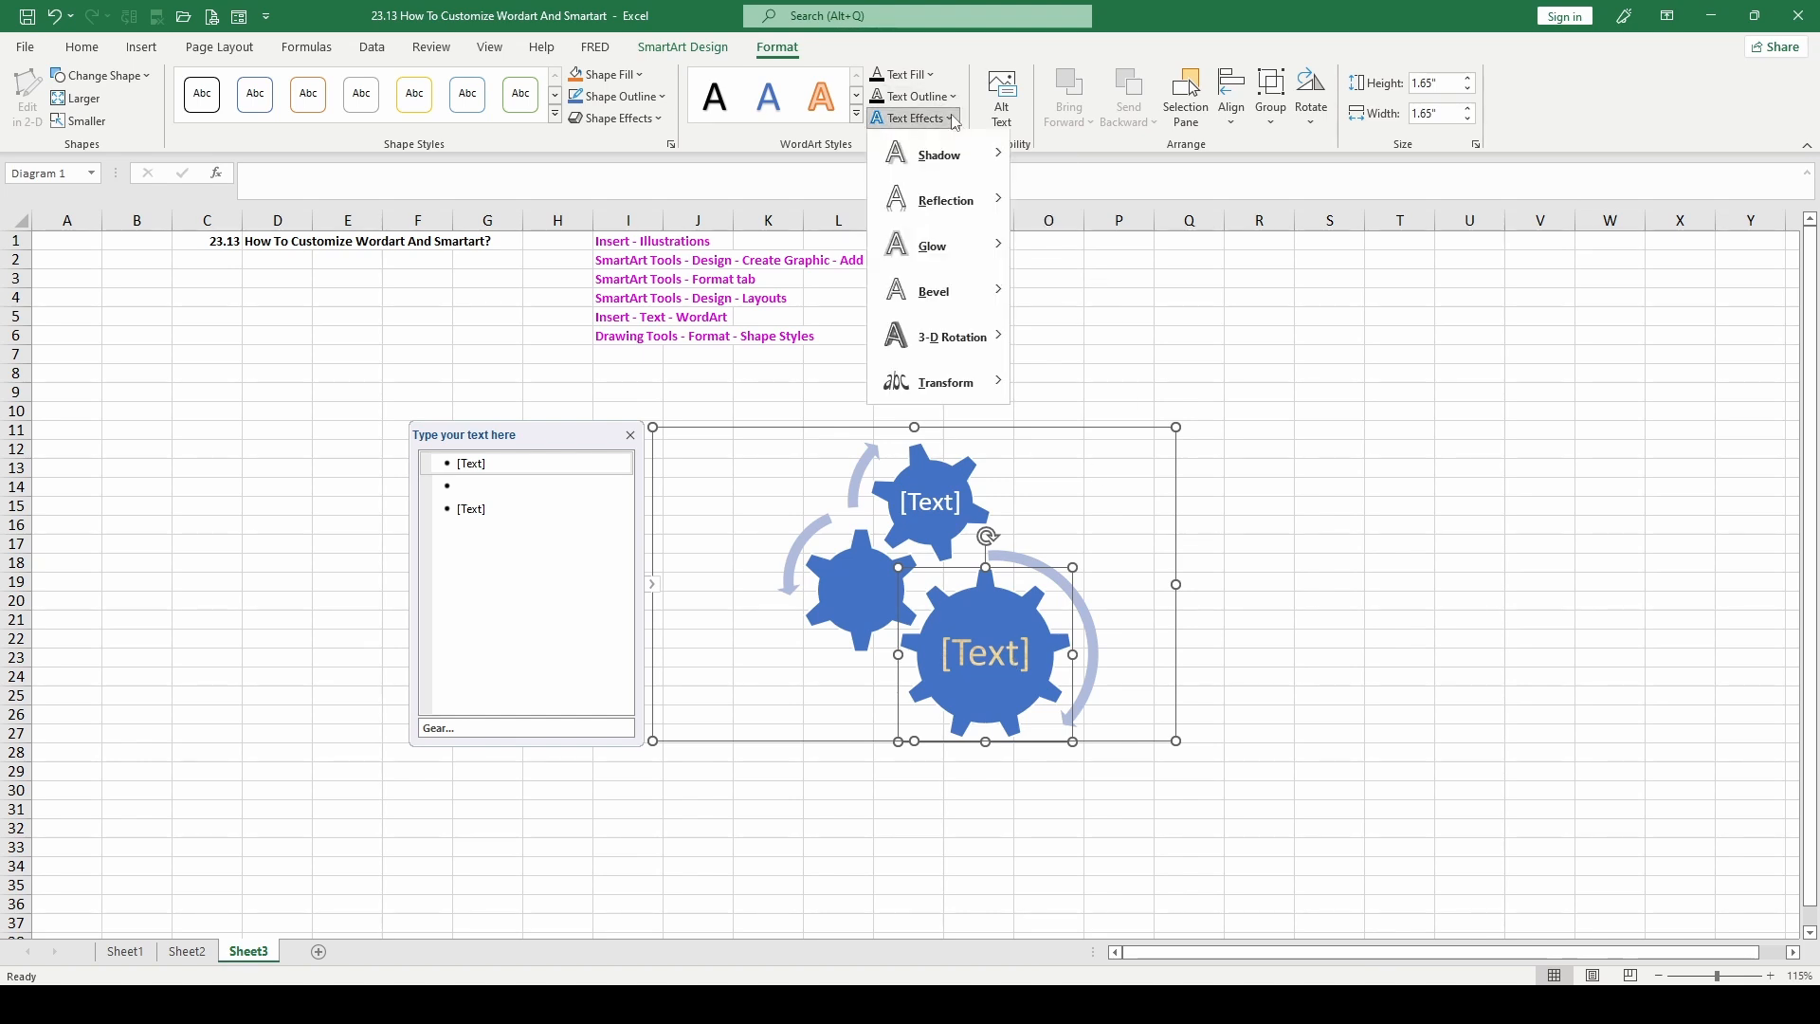
mouse_move(953, 336)
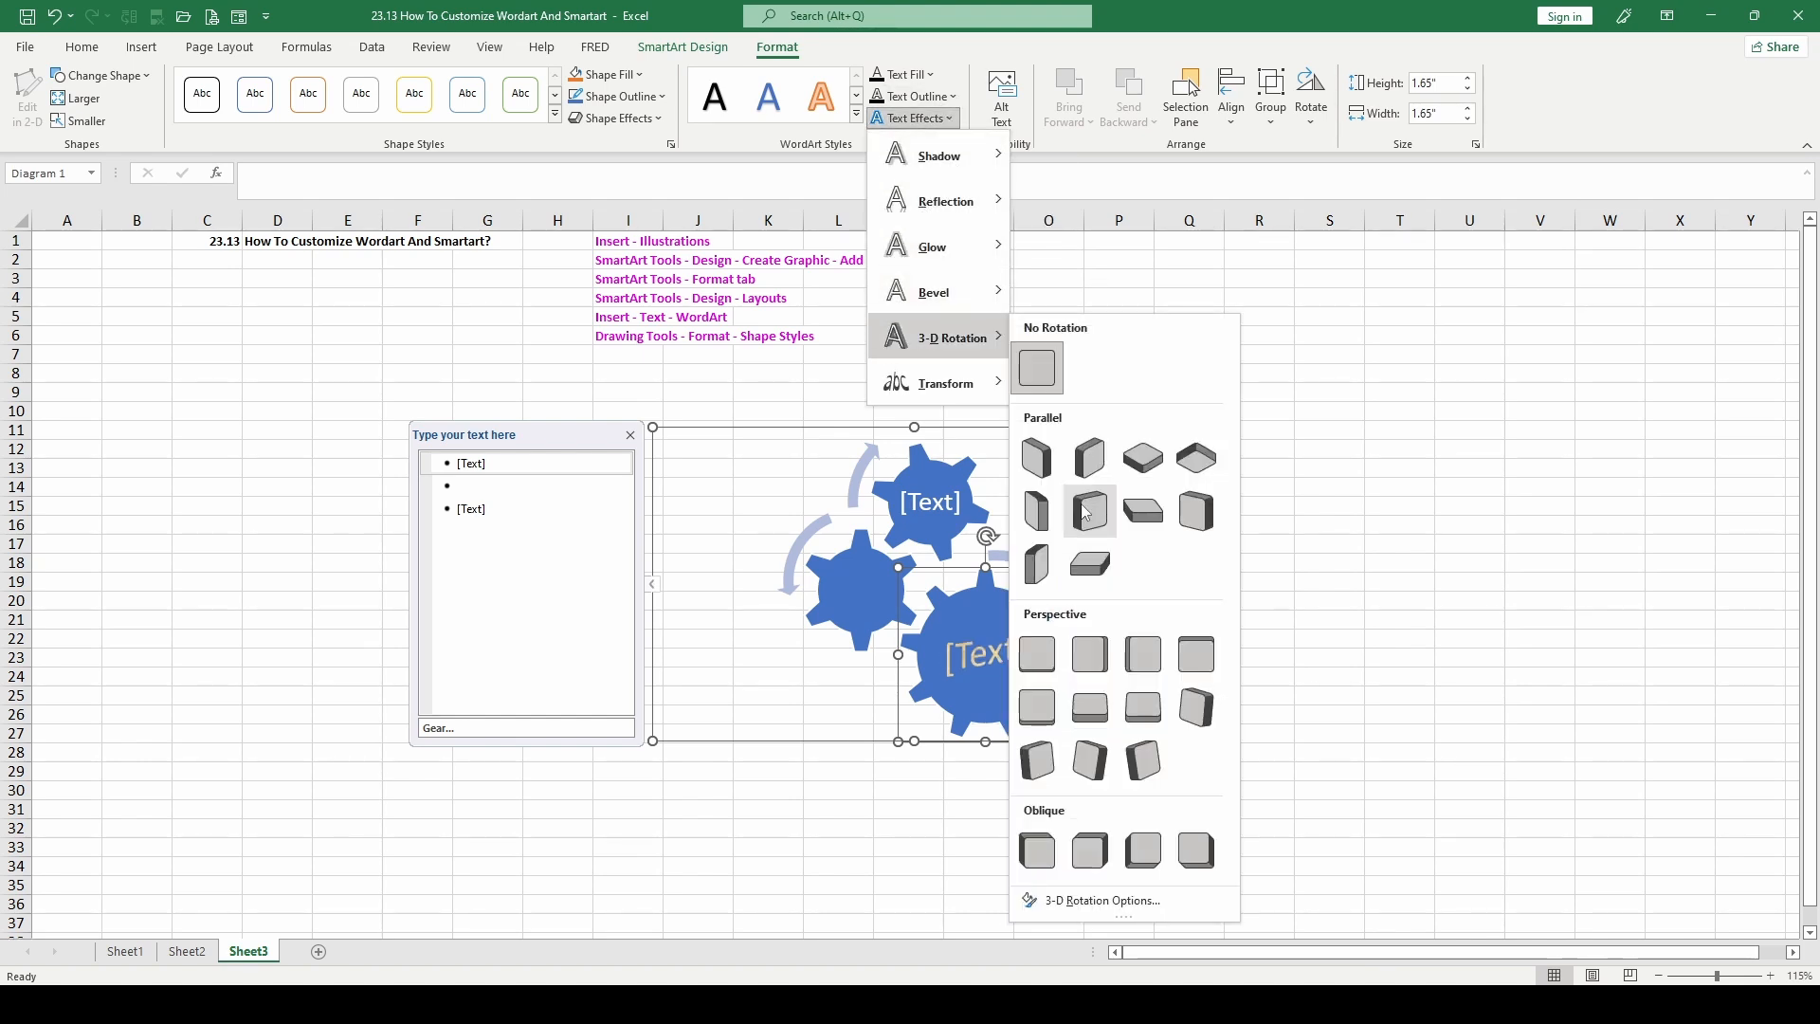
click(536, 332)
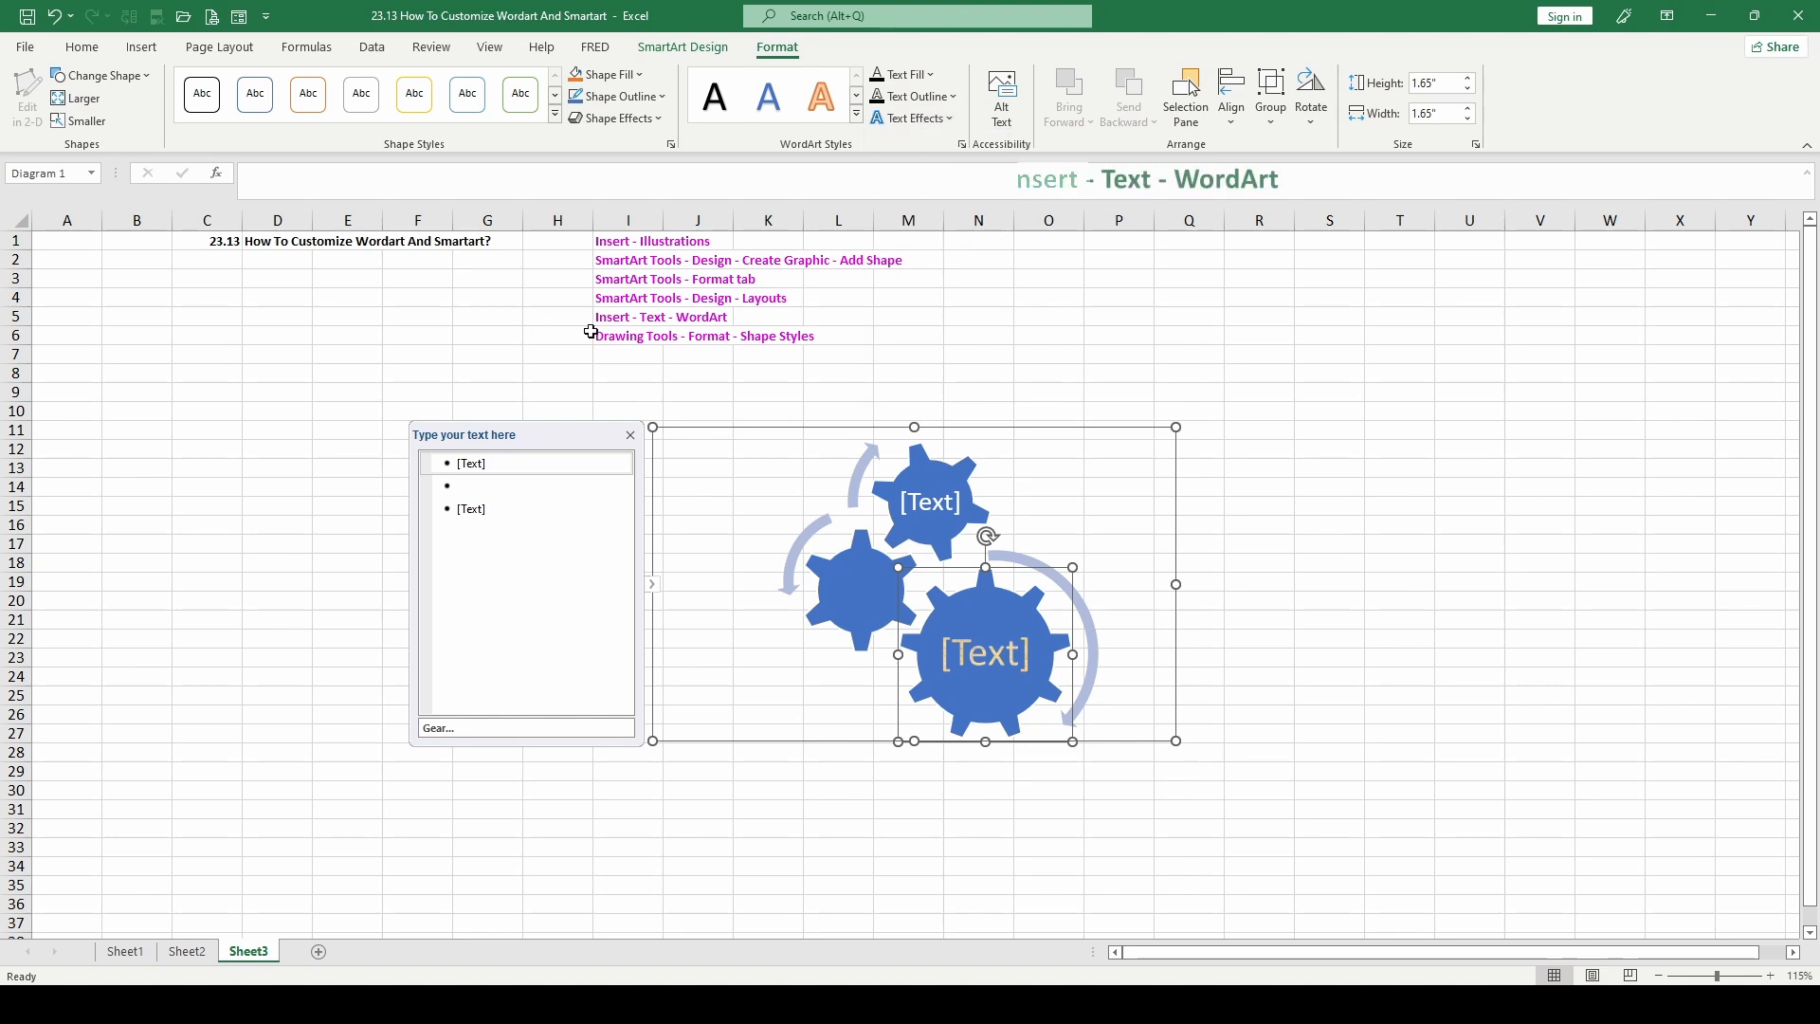
Step: Insert a WordArt object in Sheet3 using the blue style in the fourth row, third column of the gallery
click(602, 318)
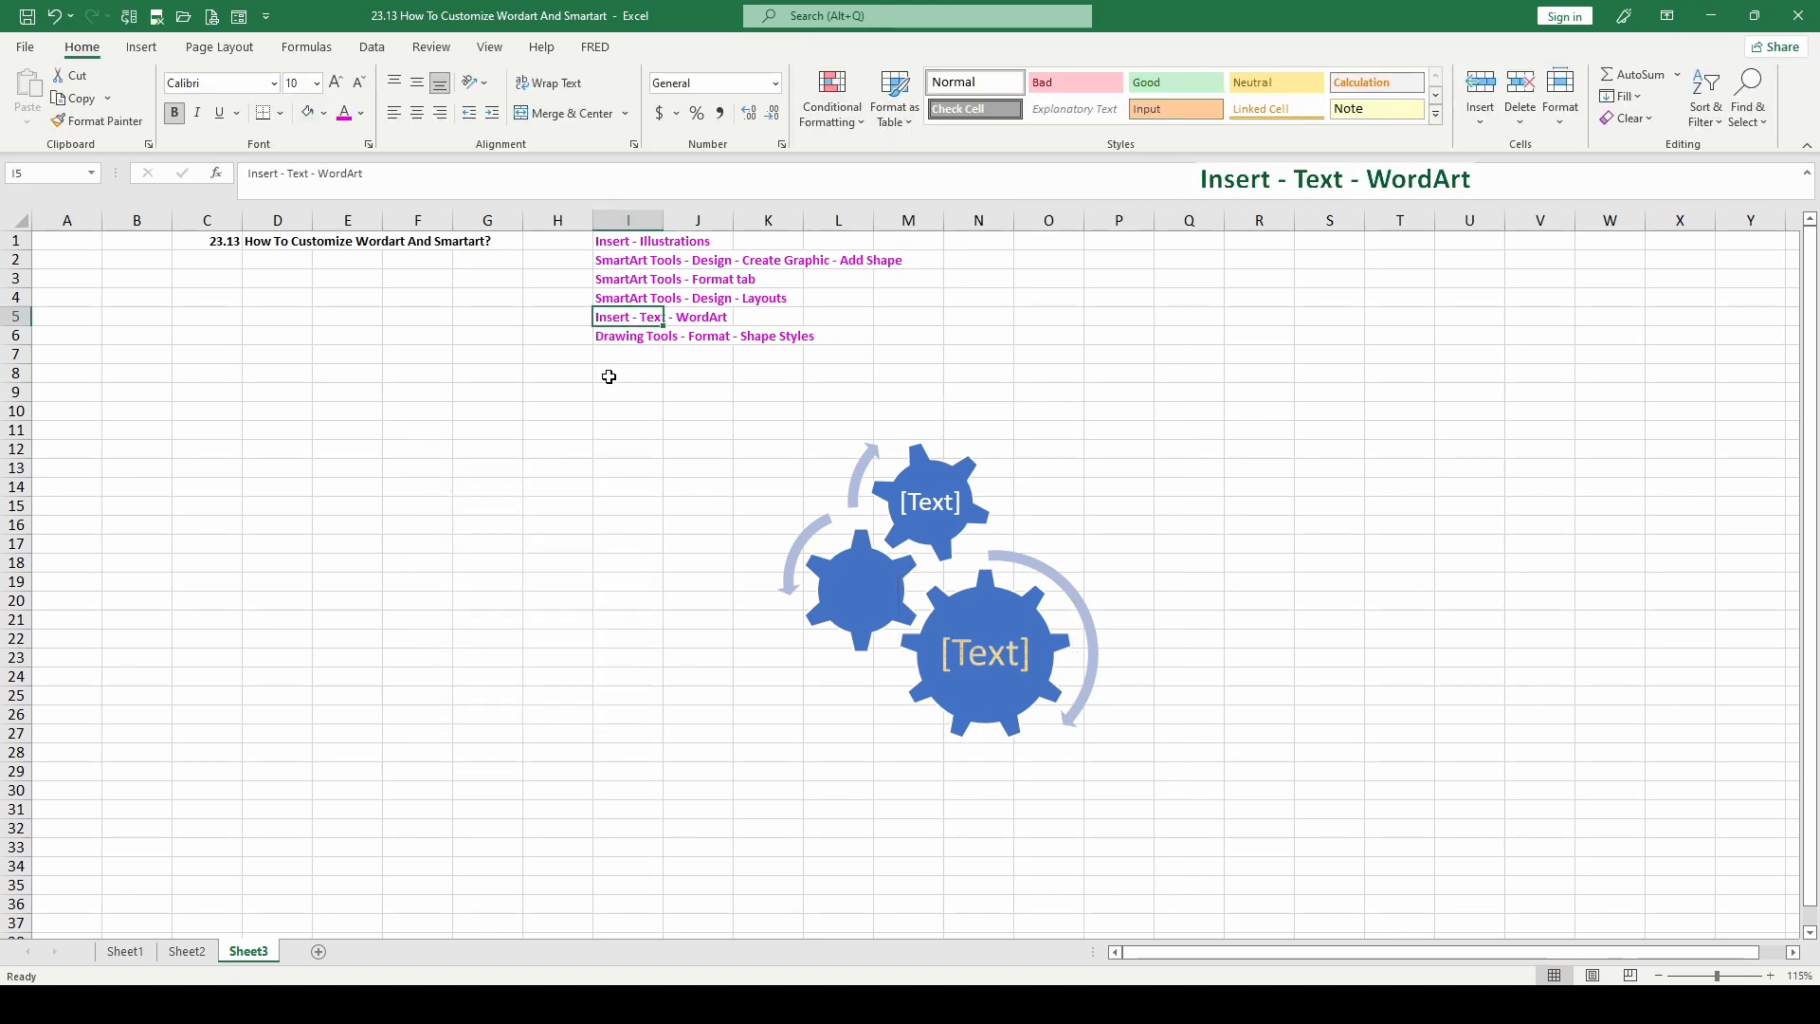
click(142, 48)
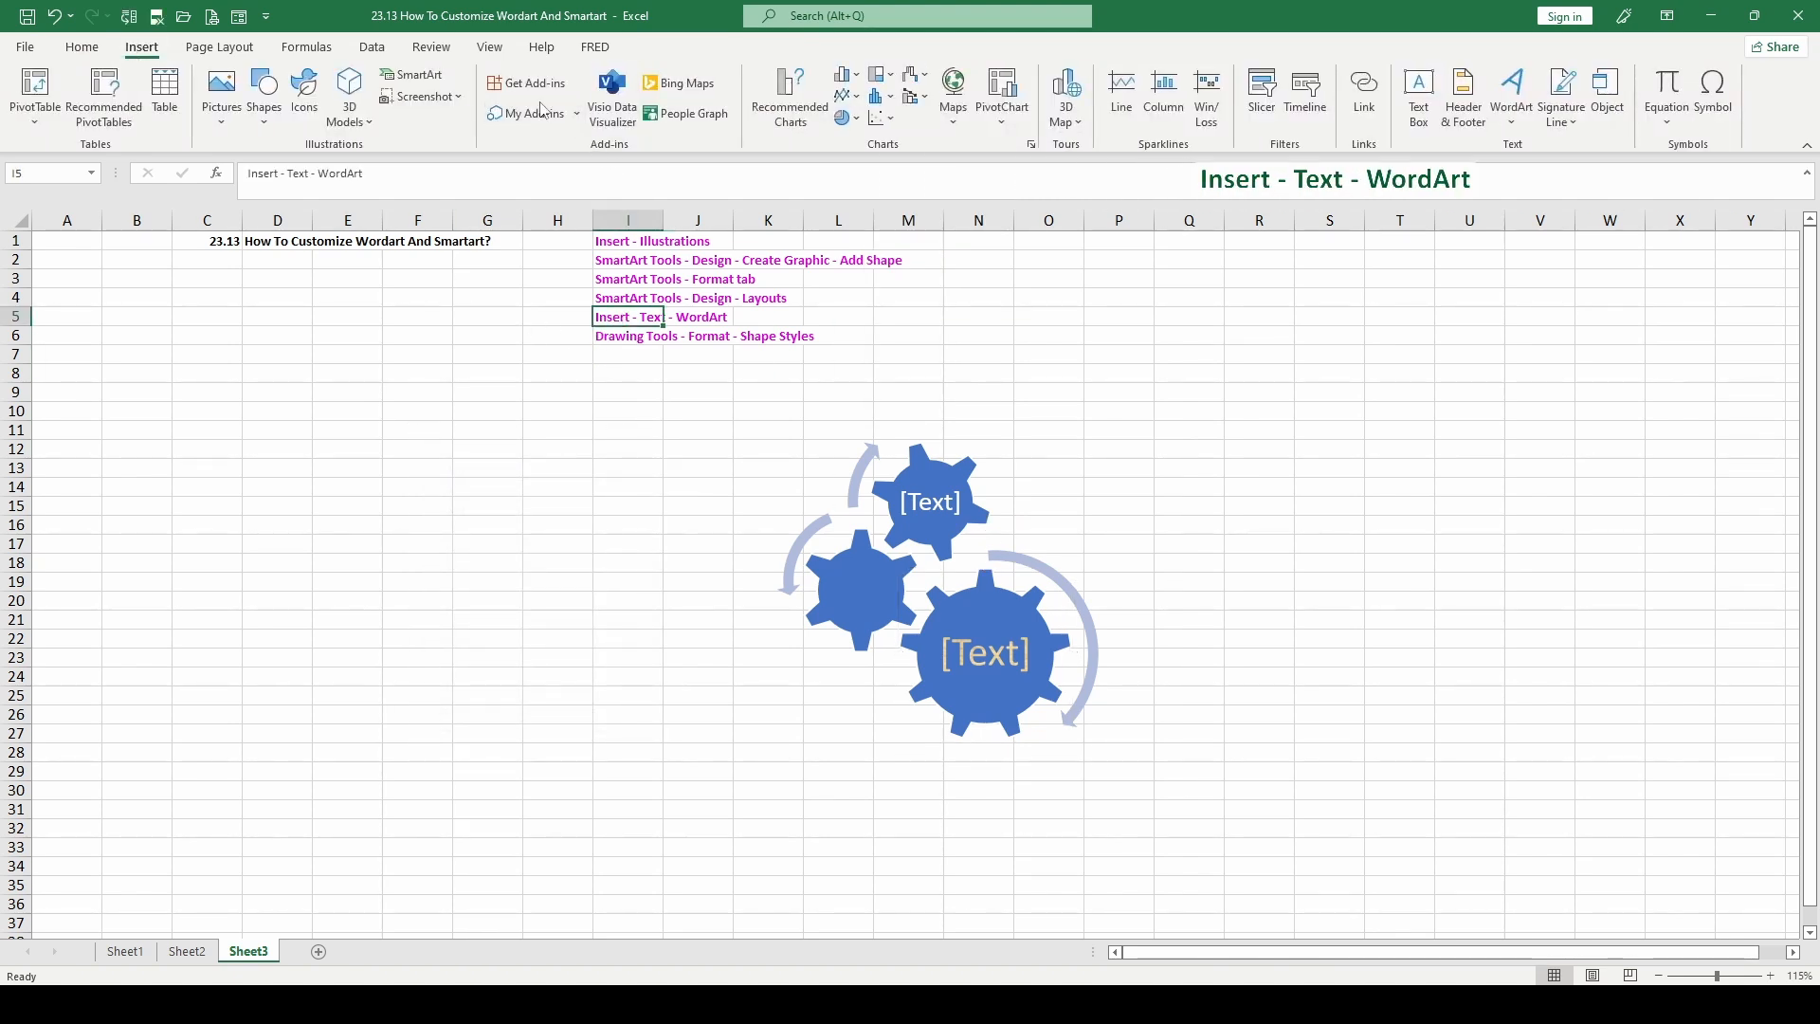
click(1512, 95)
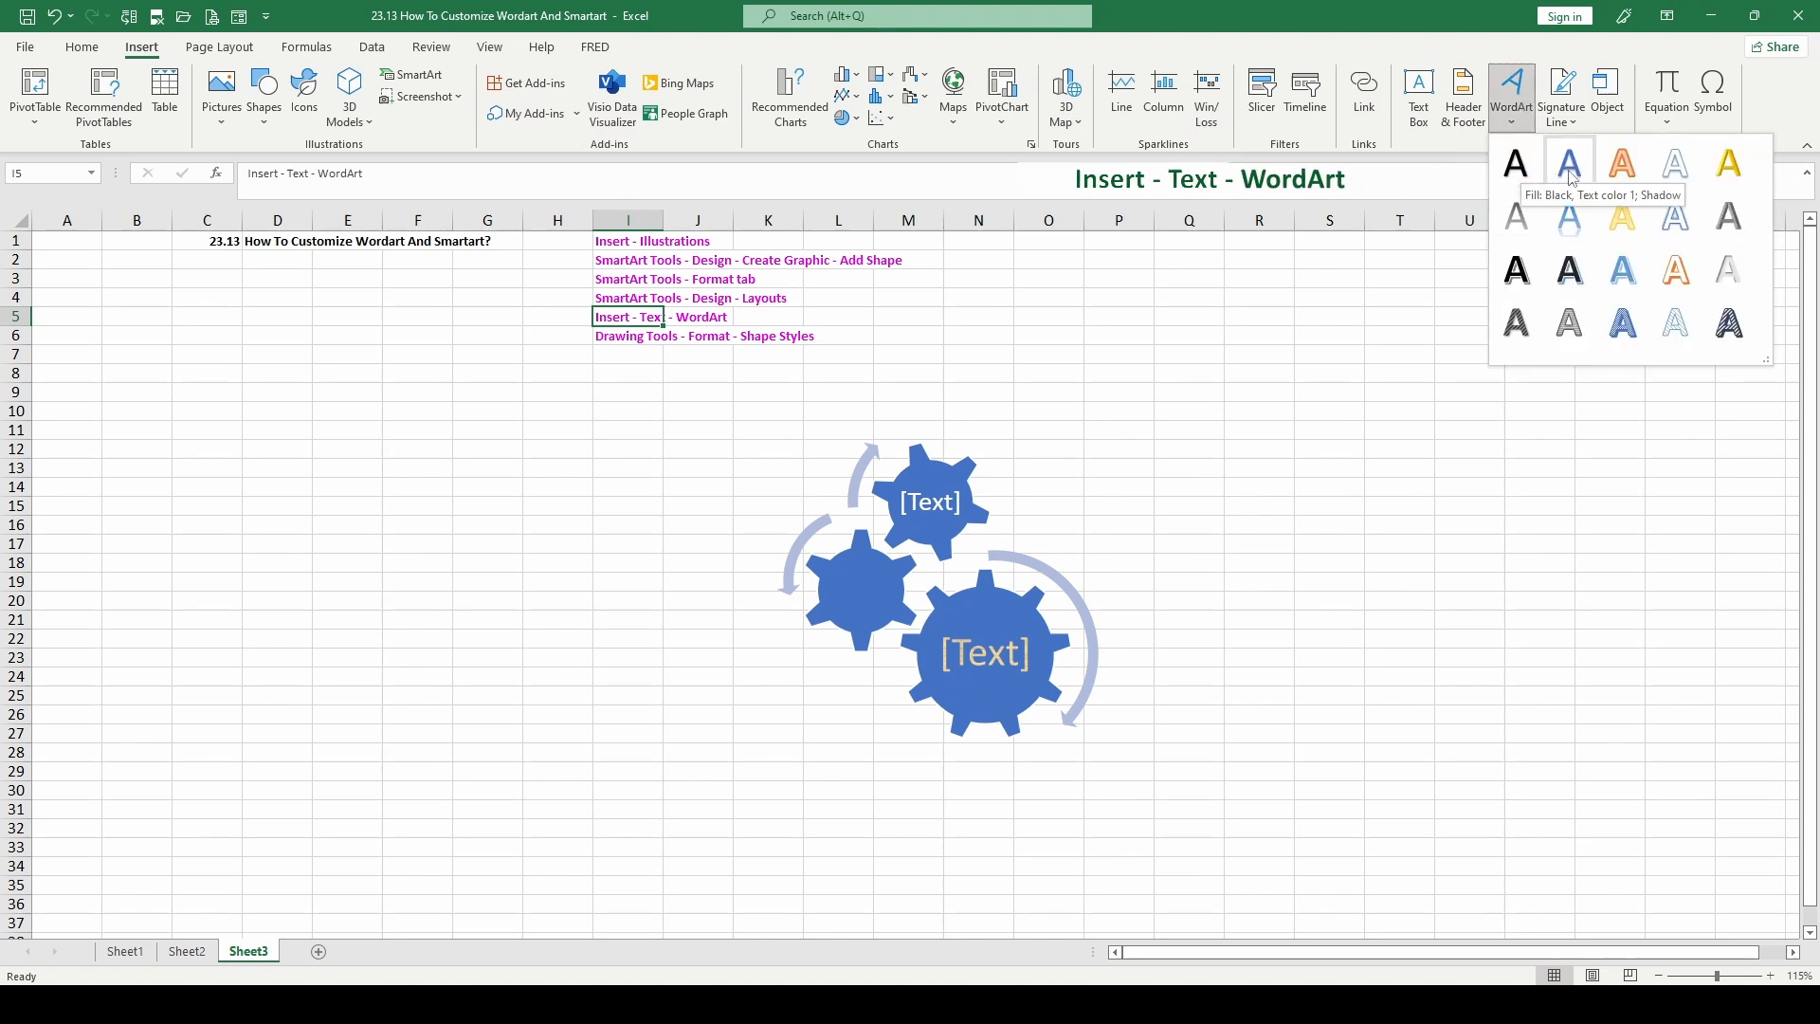
click(1625, 320)
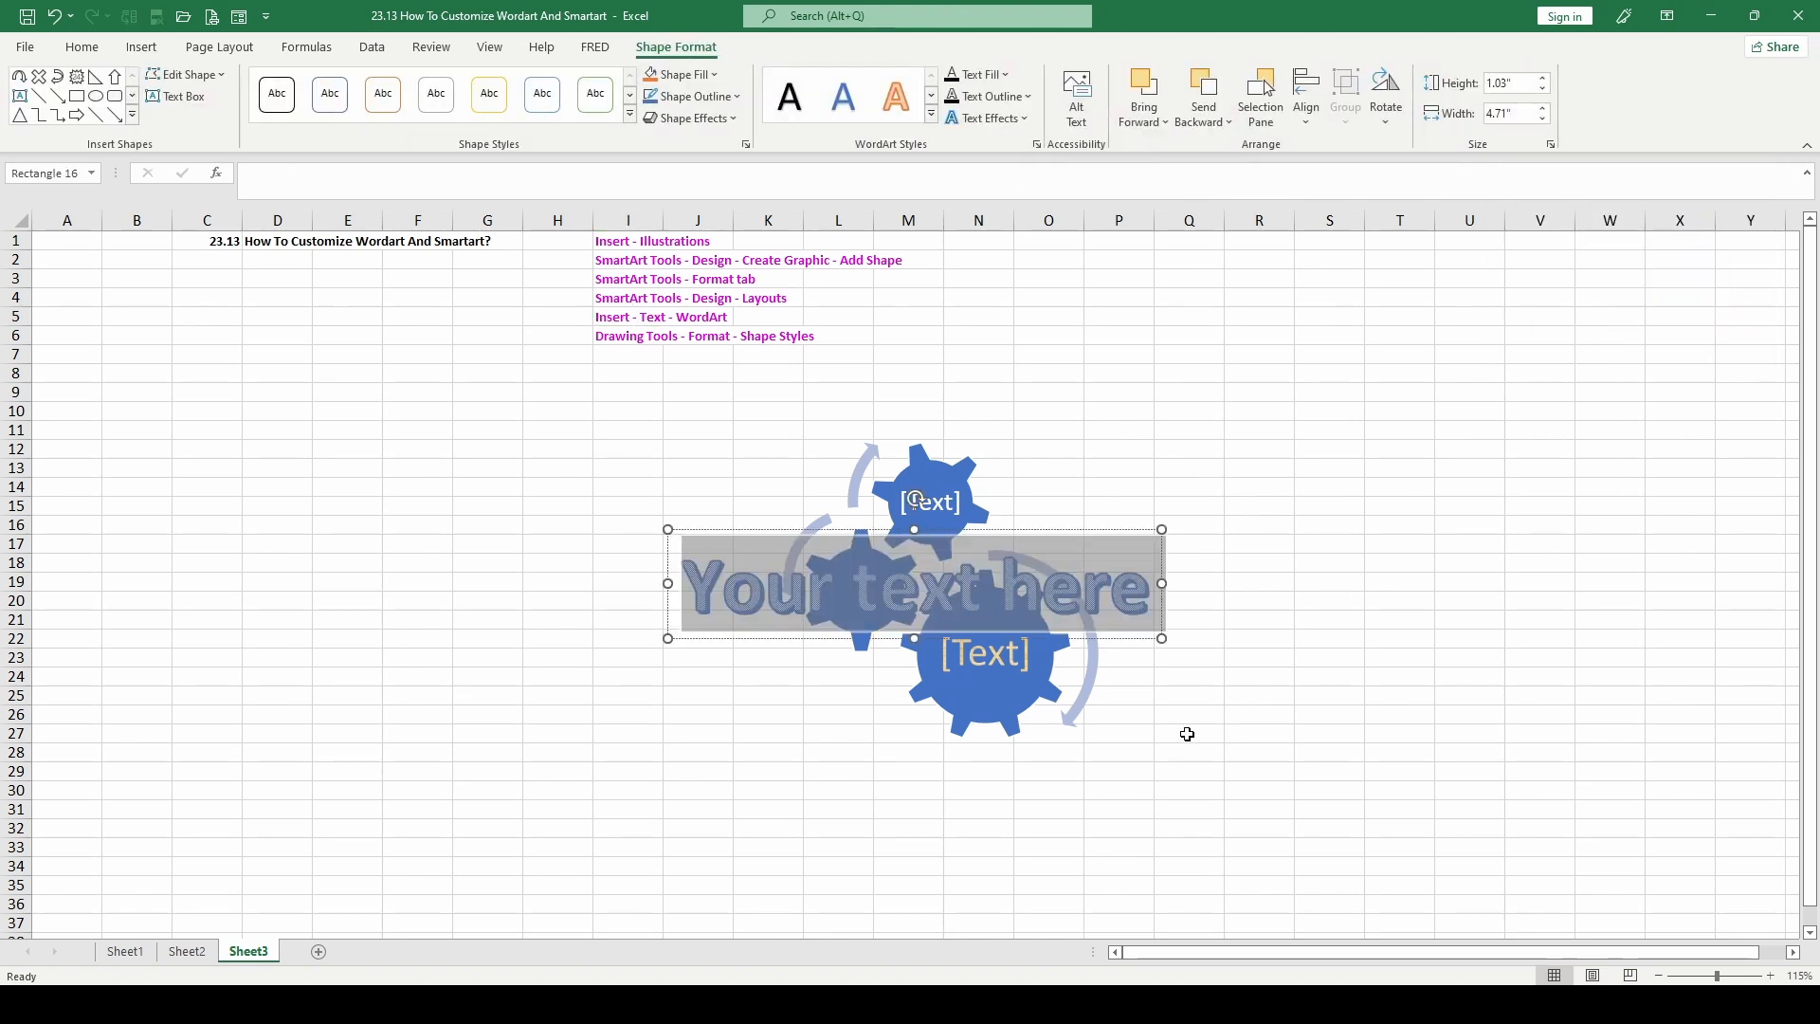
Step: Move the WordArt box up off the gears so it sits at about rows 7 to 12
click(1052, 574)
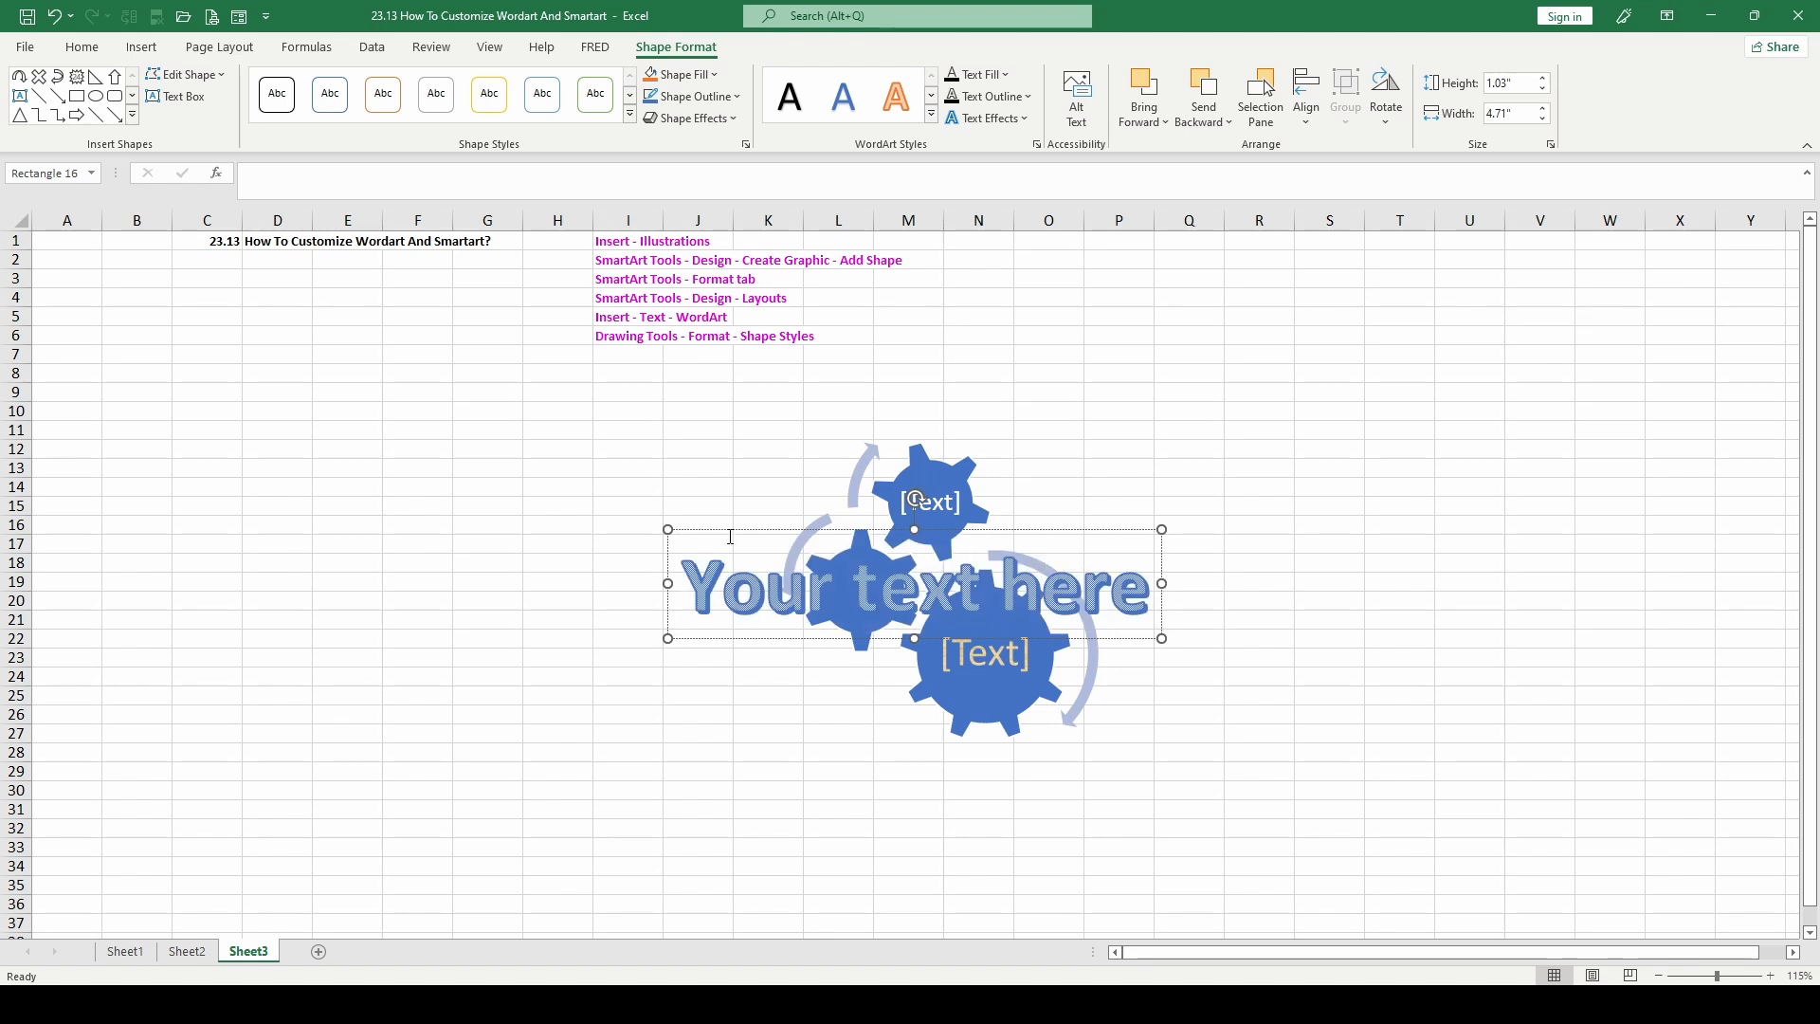
click(731, 539)
drag(1029, 531, 1106, 349)
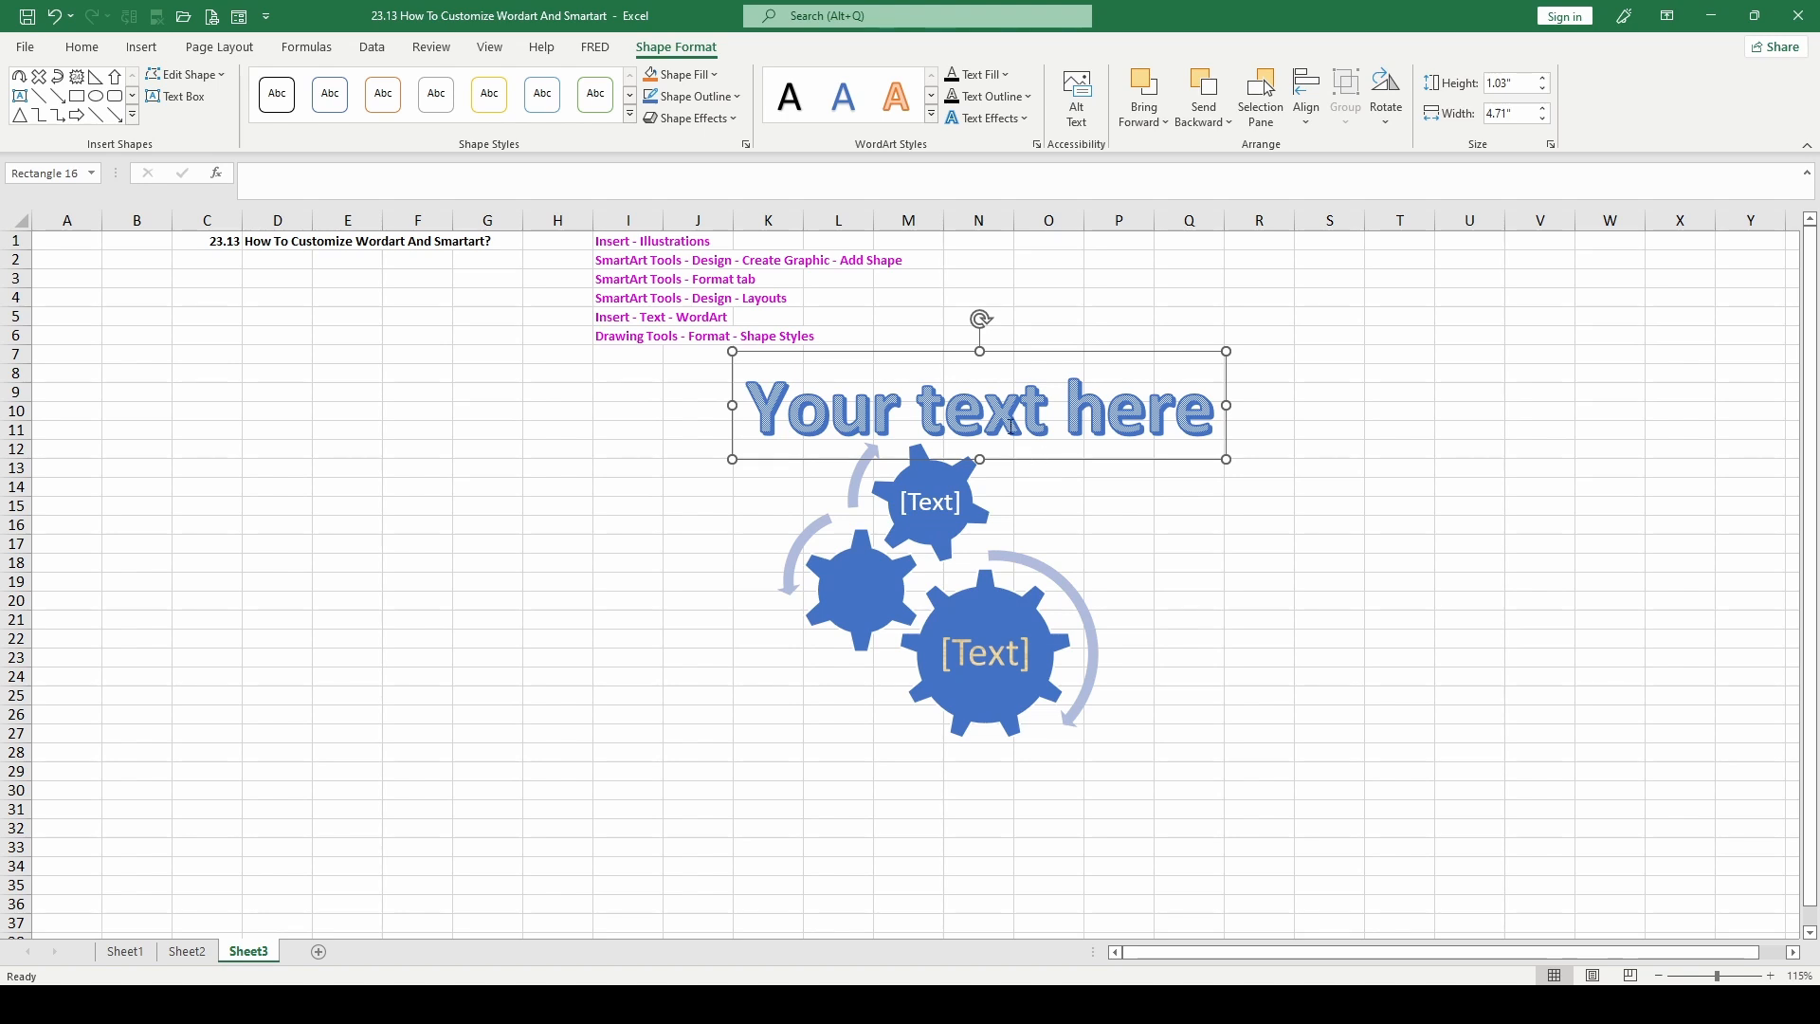
Step: Replace the WordArt's placeholder text with "Yea, I Love This Stuff!!"
click(1050, 403)
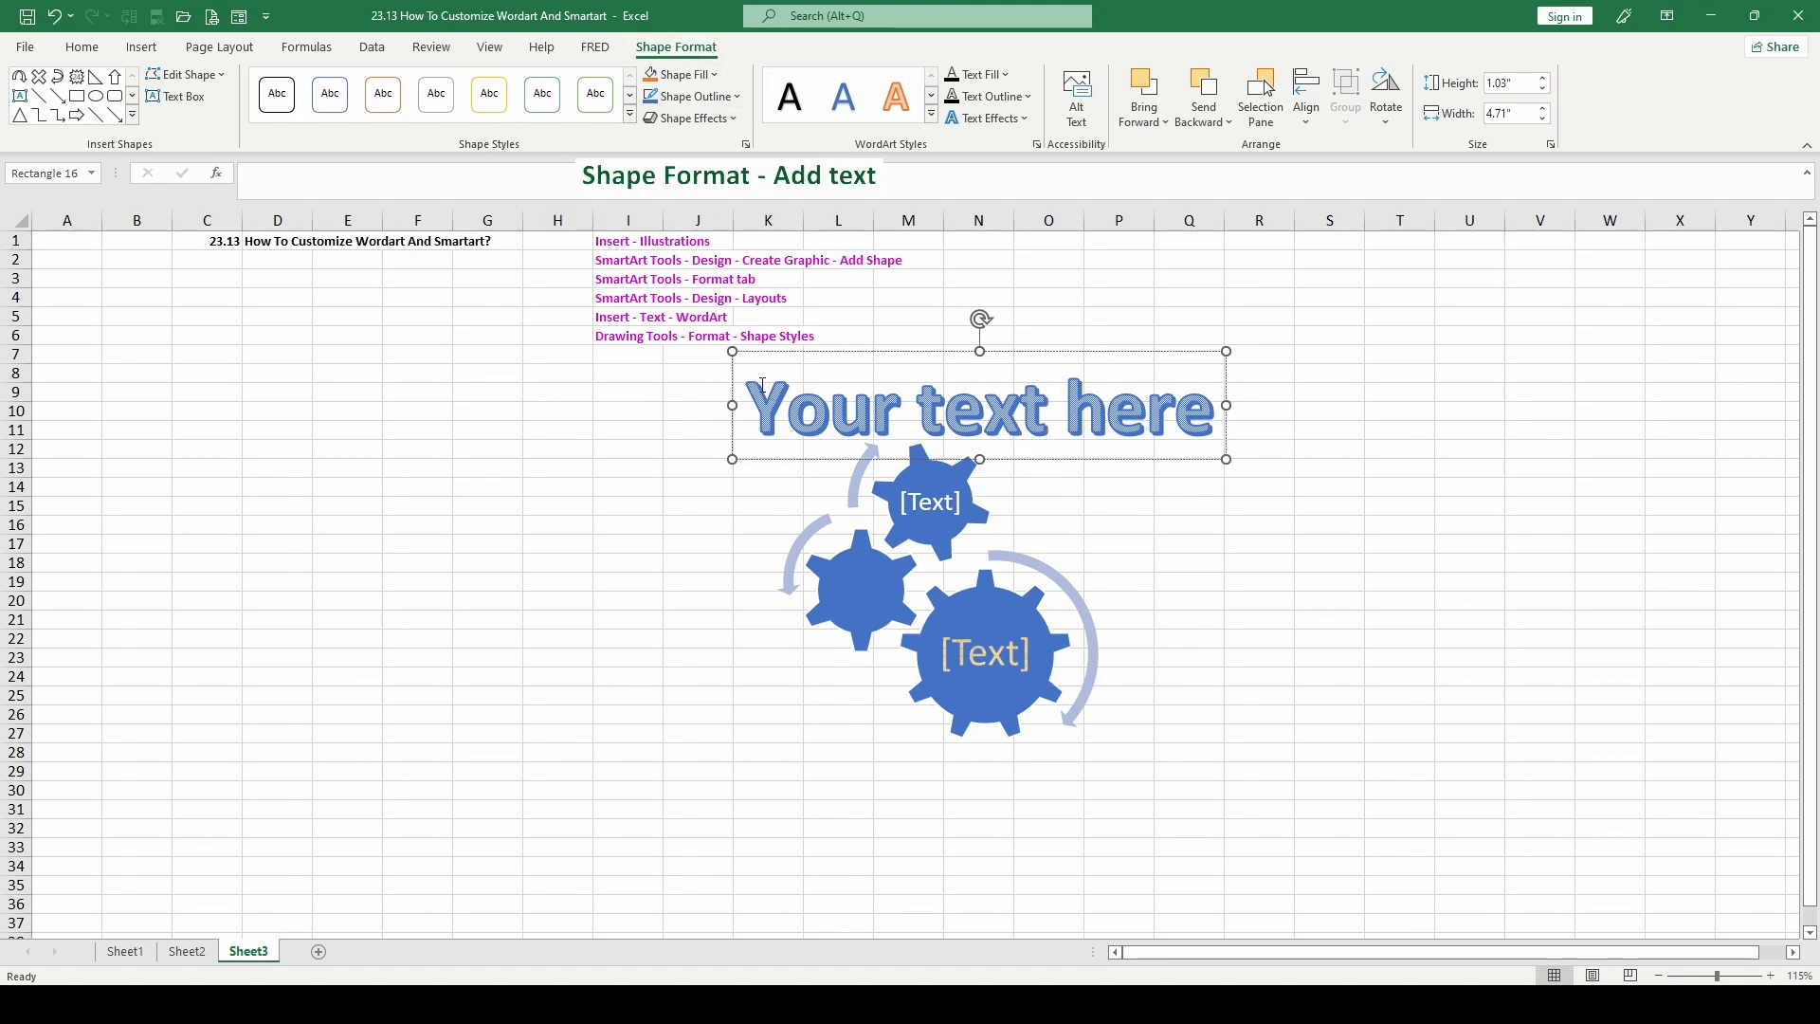
drag(759, 405, 1174, 429)
text(Yea )
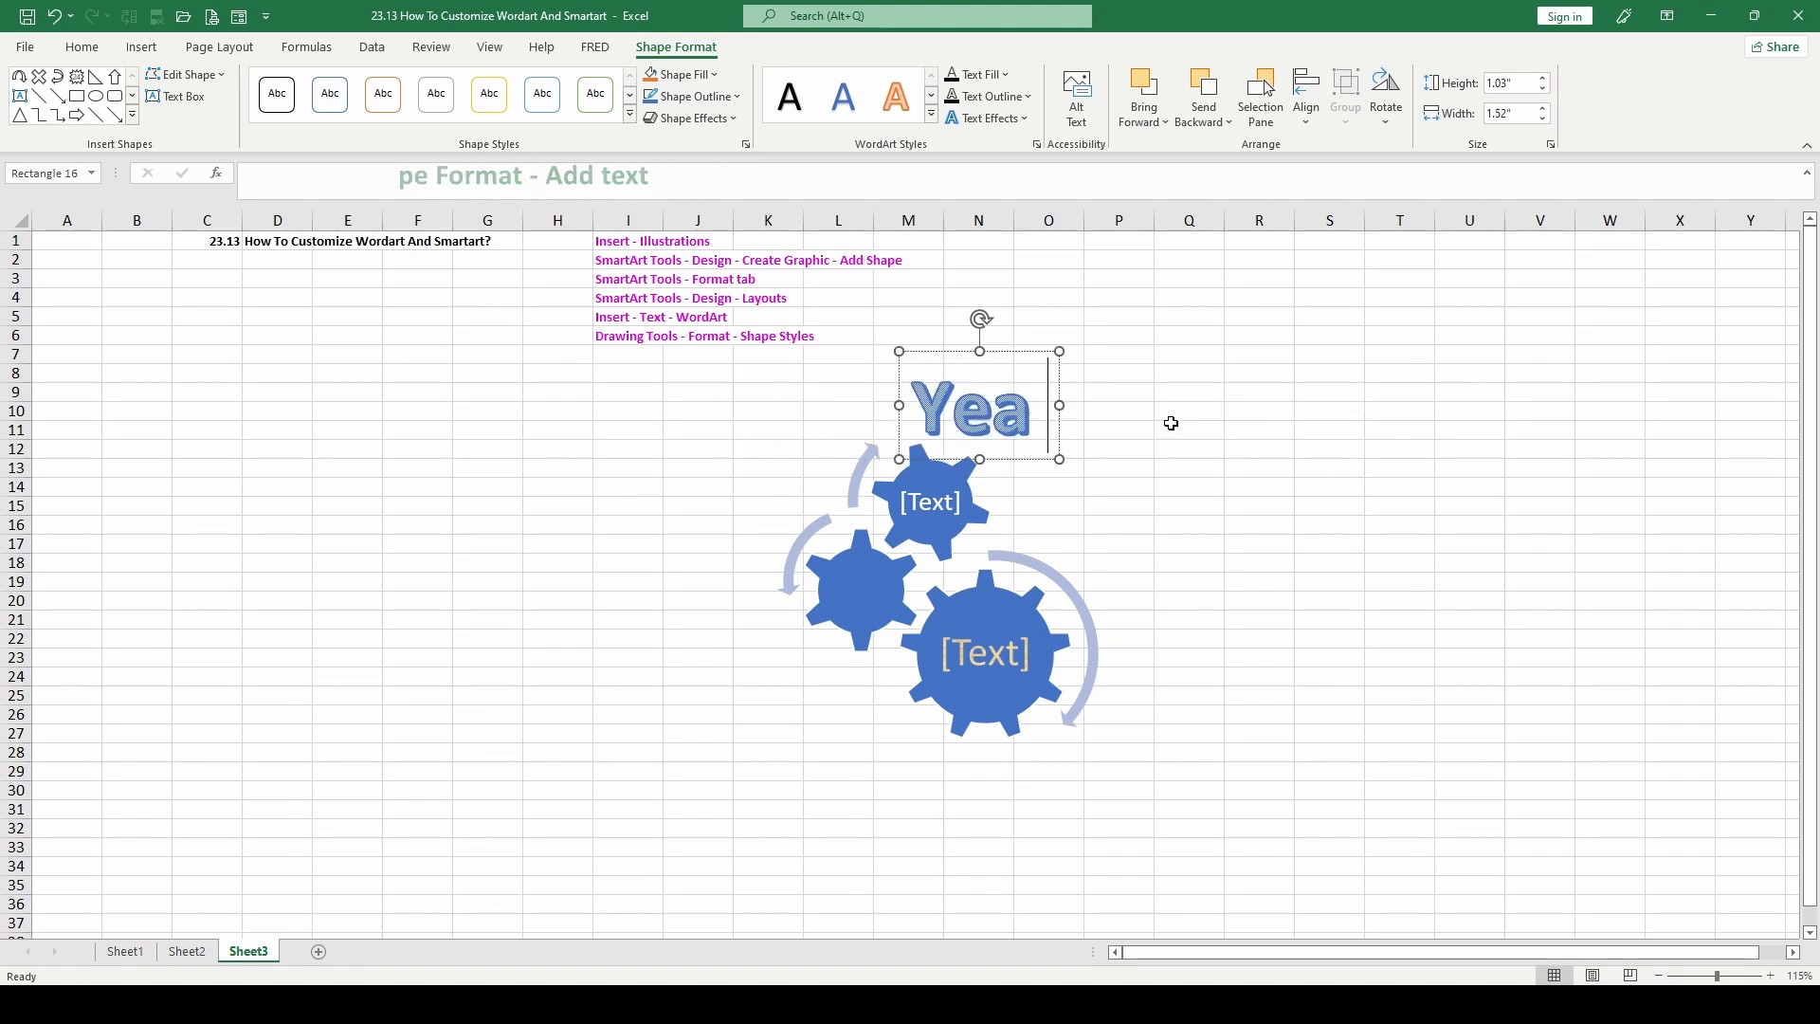
text(I Love This Stuff)
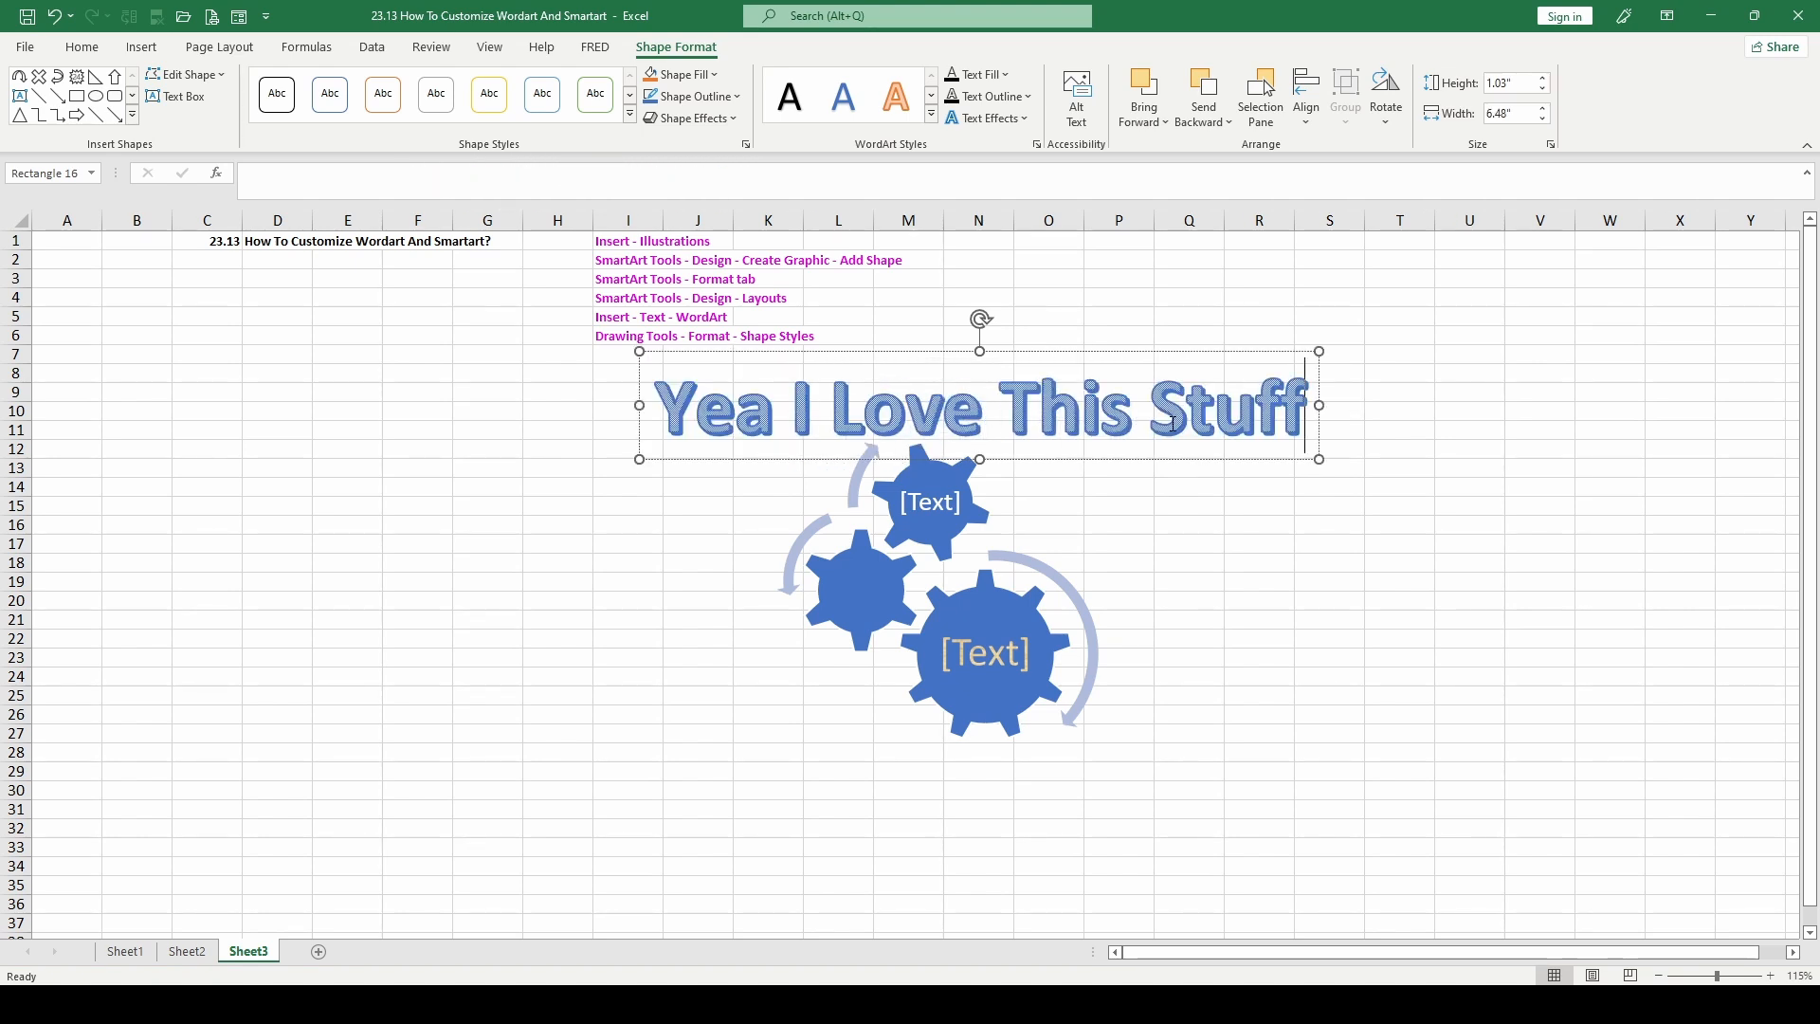
text(!!)
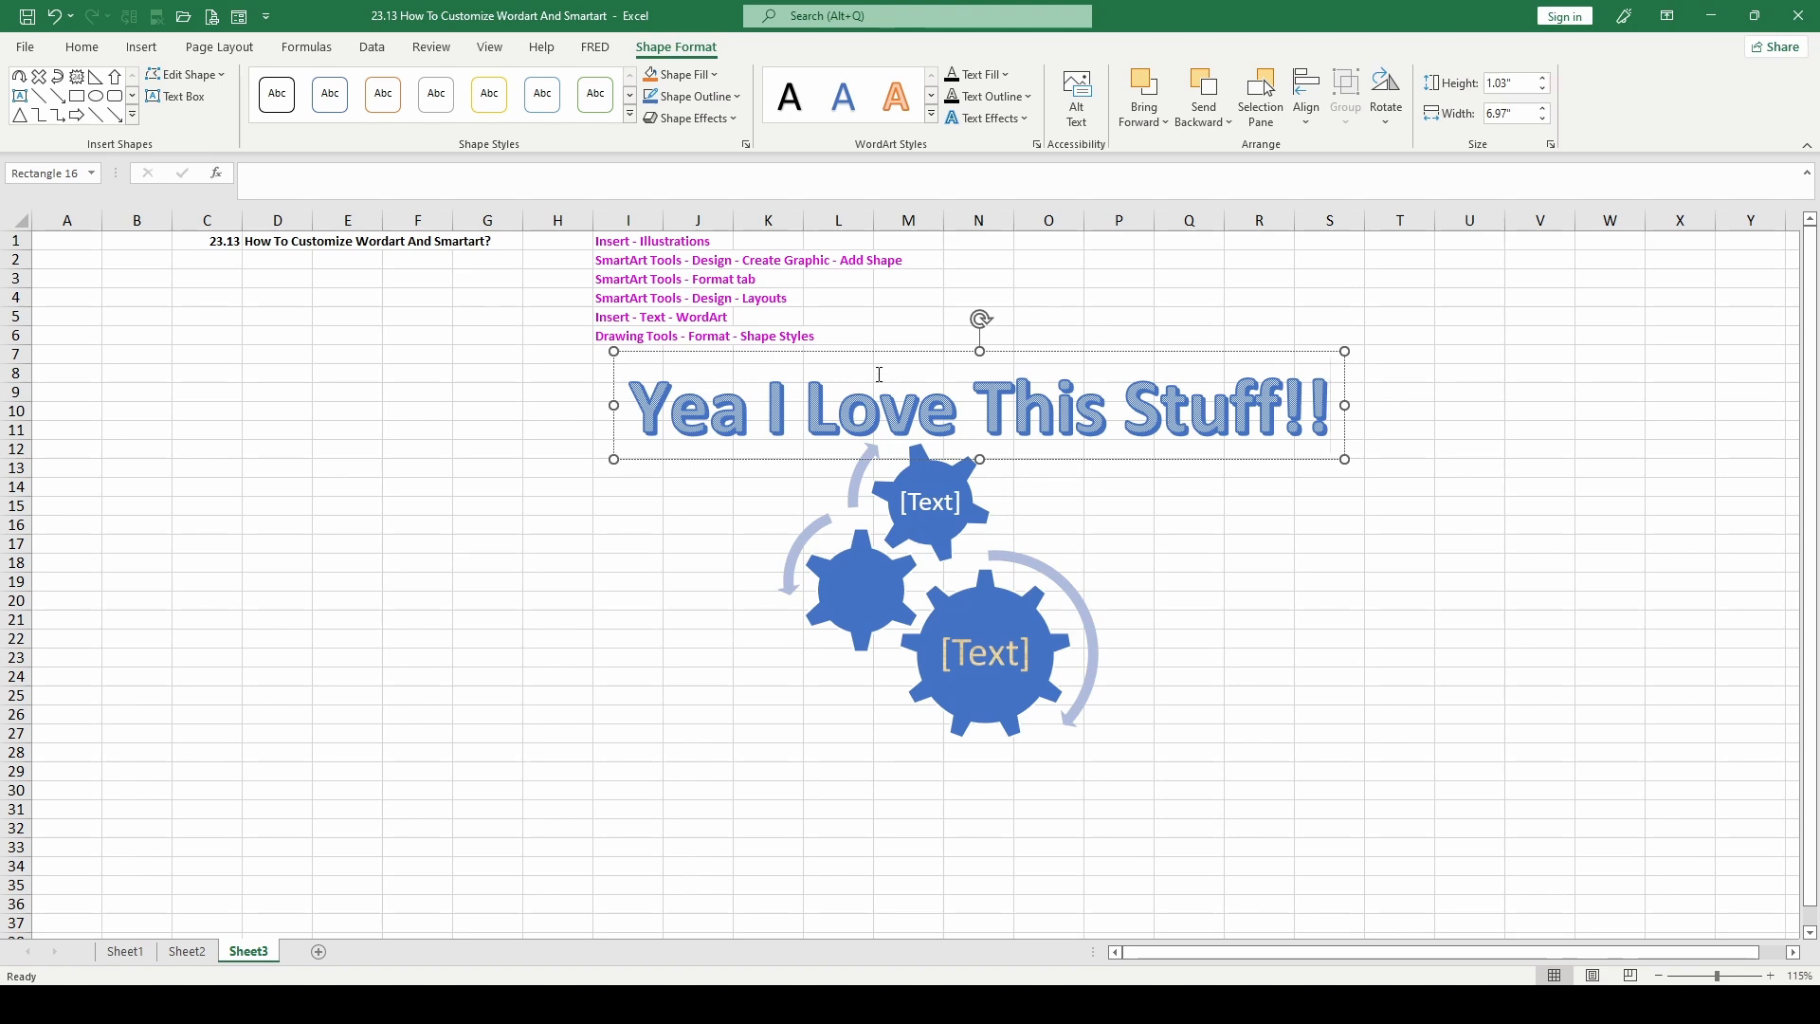
click(748, 414)
text(,)
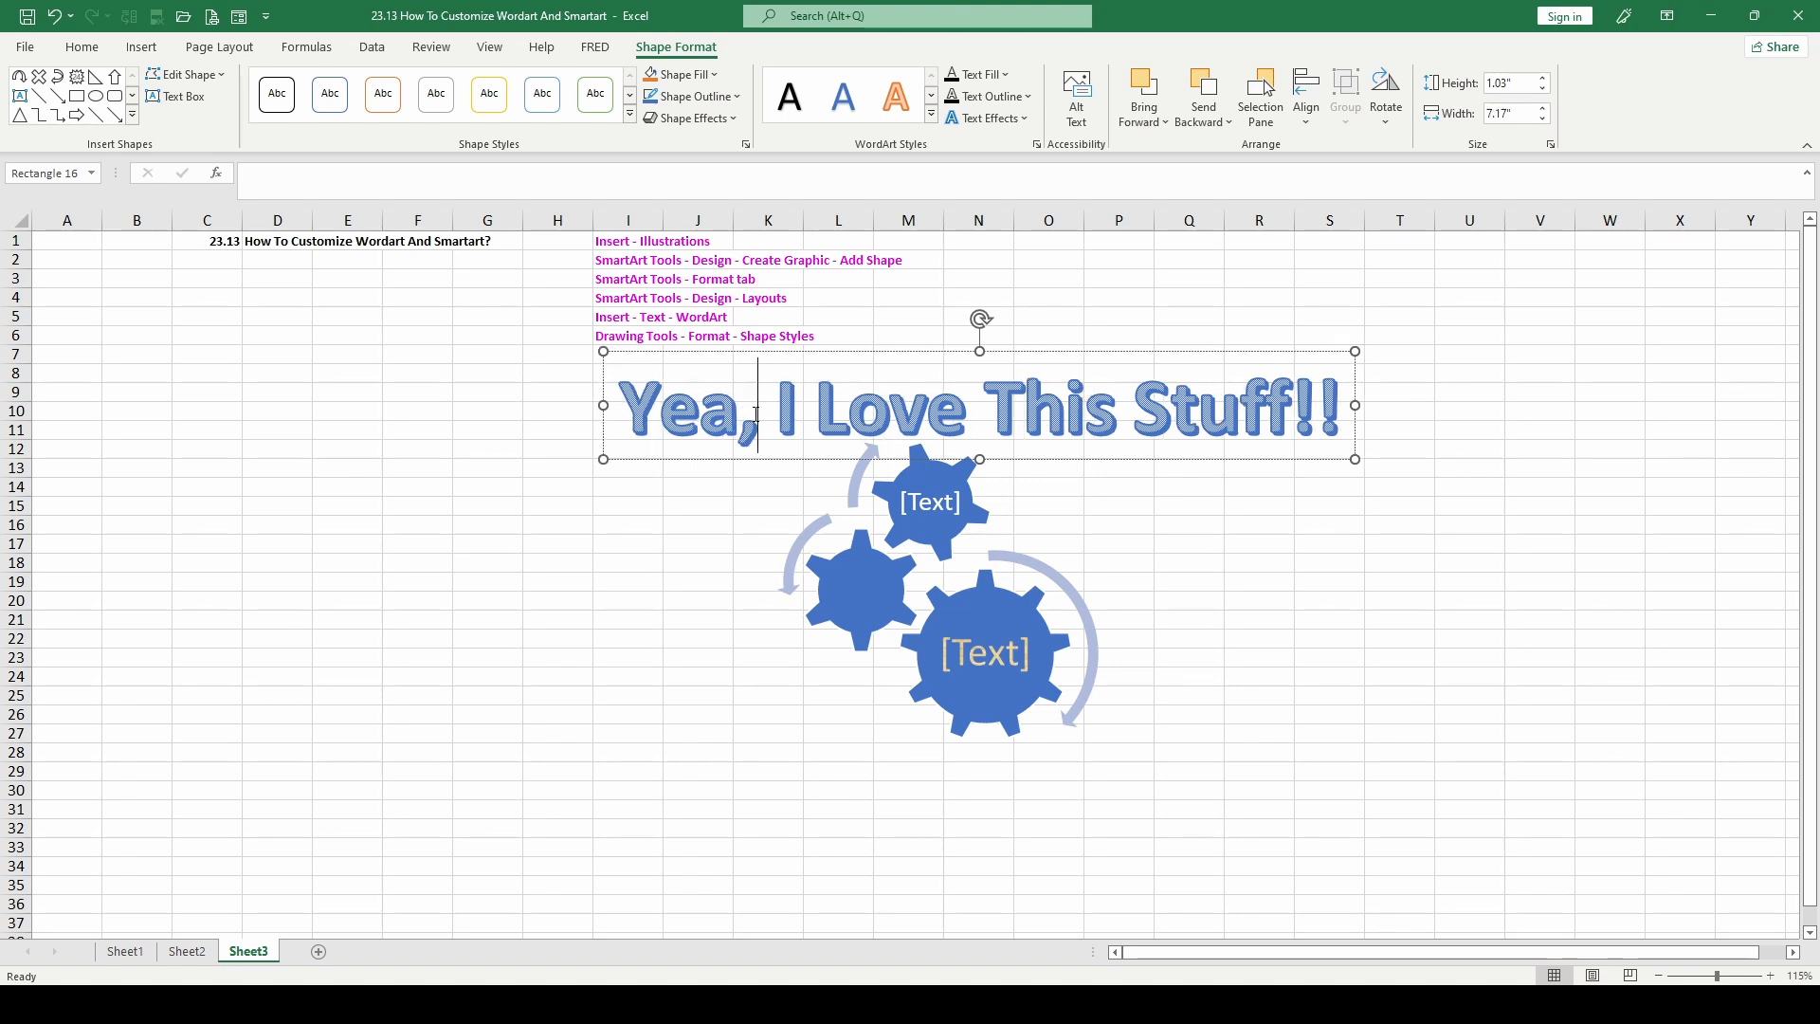
Step: Apply the WordArt style "Pattern Fill: Blue-Gray, Dark Upward Diagonal Stripe; Hard Shadow" to the whole WordArt text, after trying the orange style
click(735, 402)
drag(628, 400, 1309, 431)
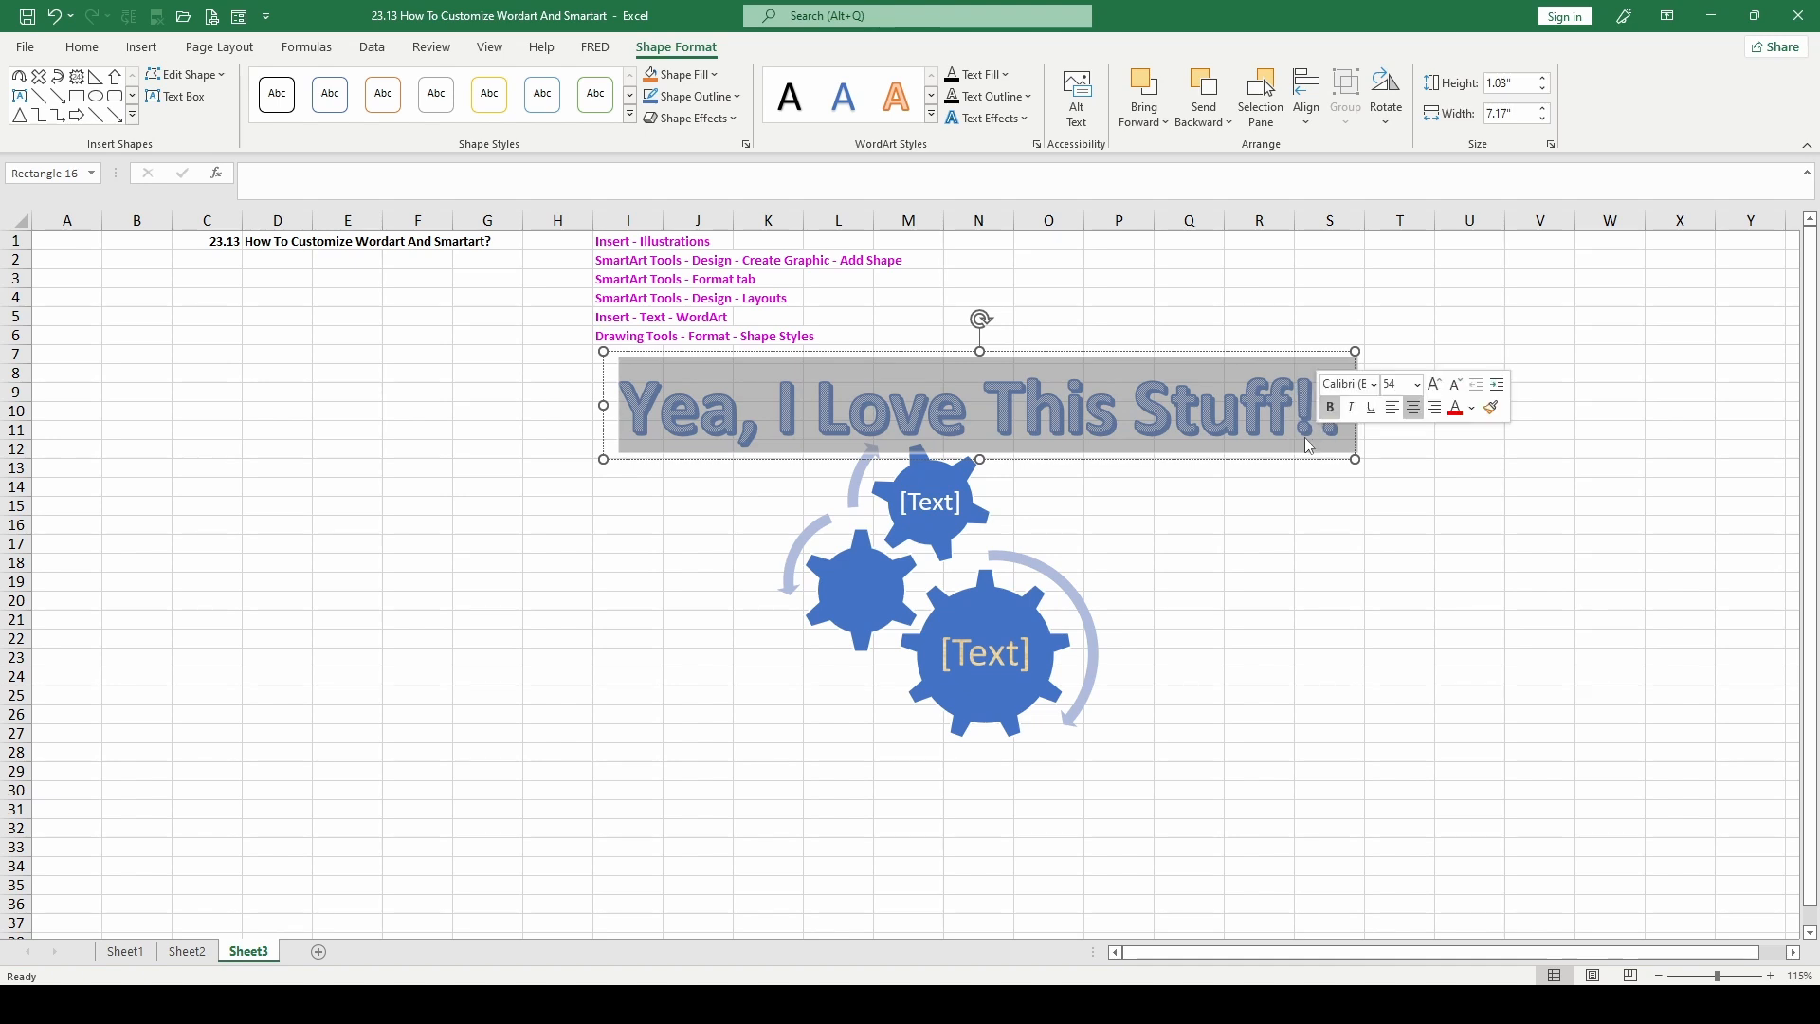
click(895, 102)
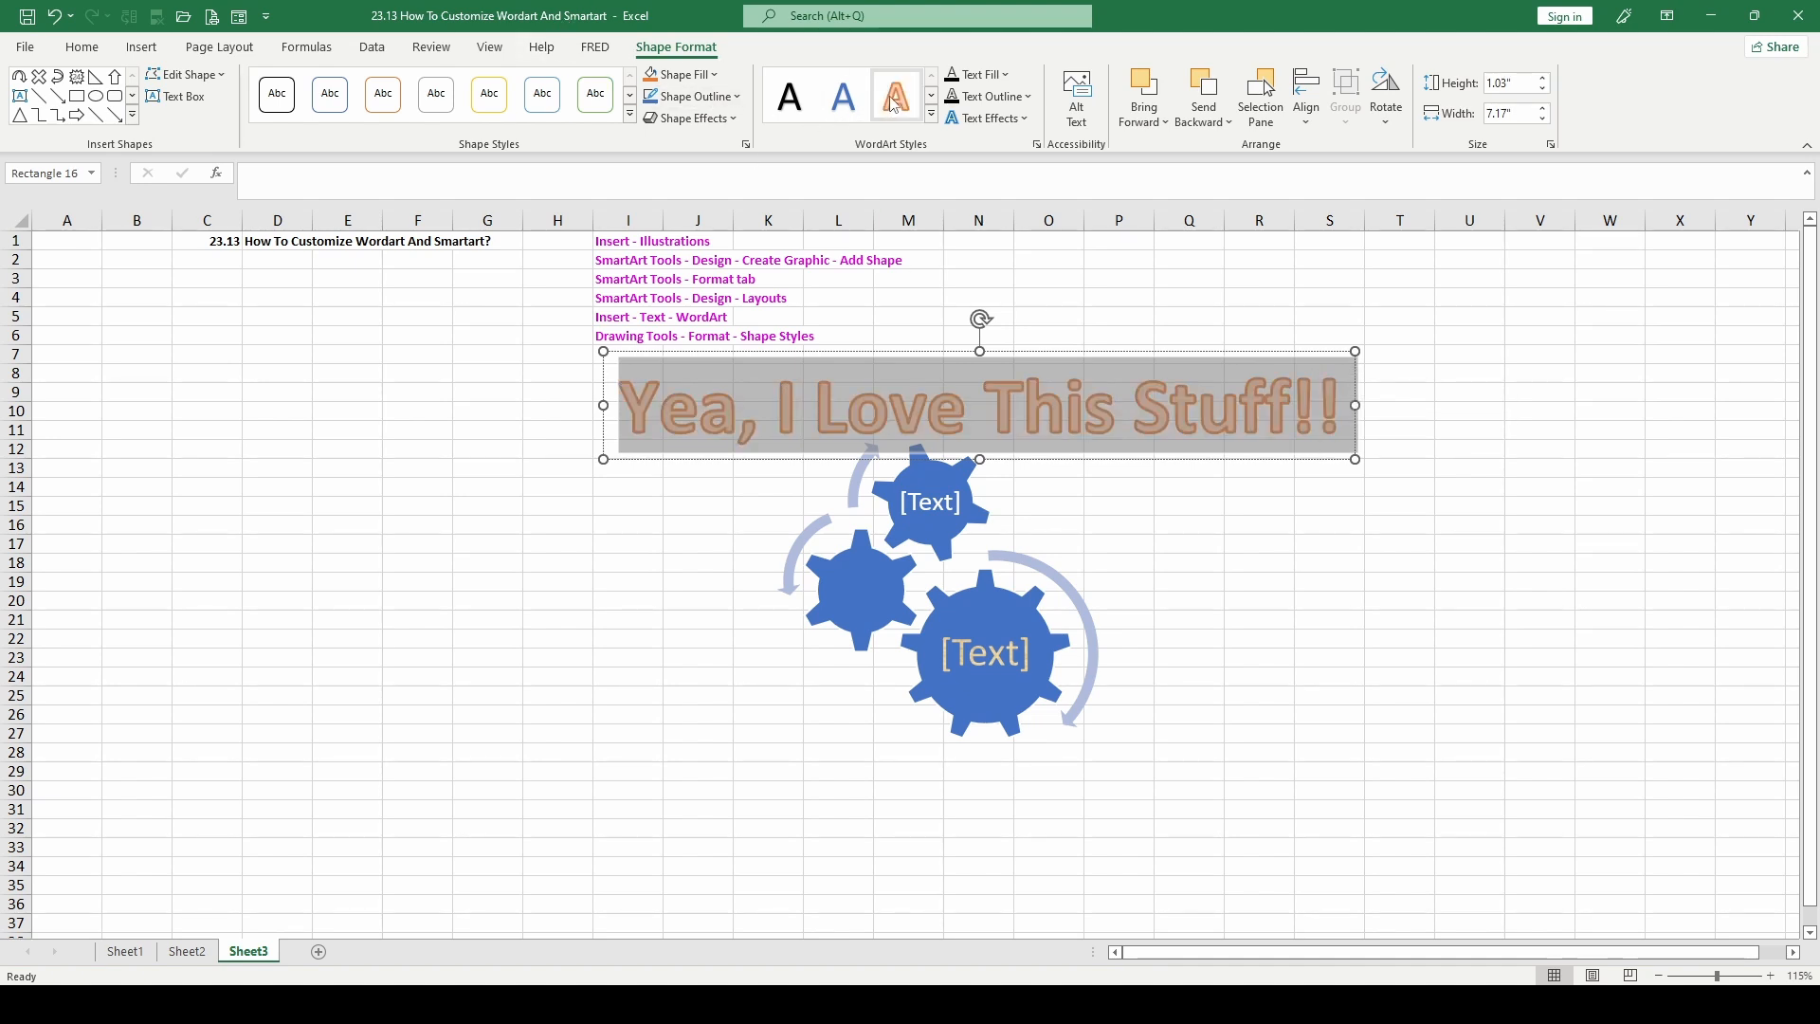
click(932, 117)
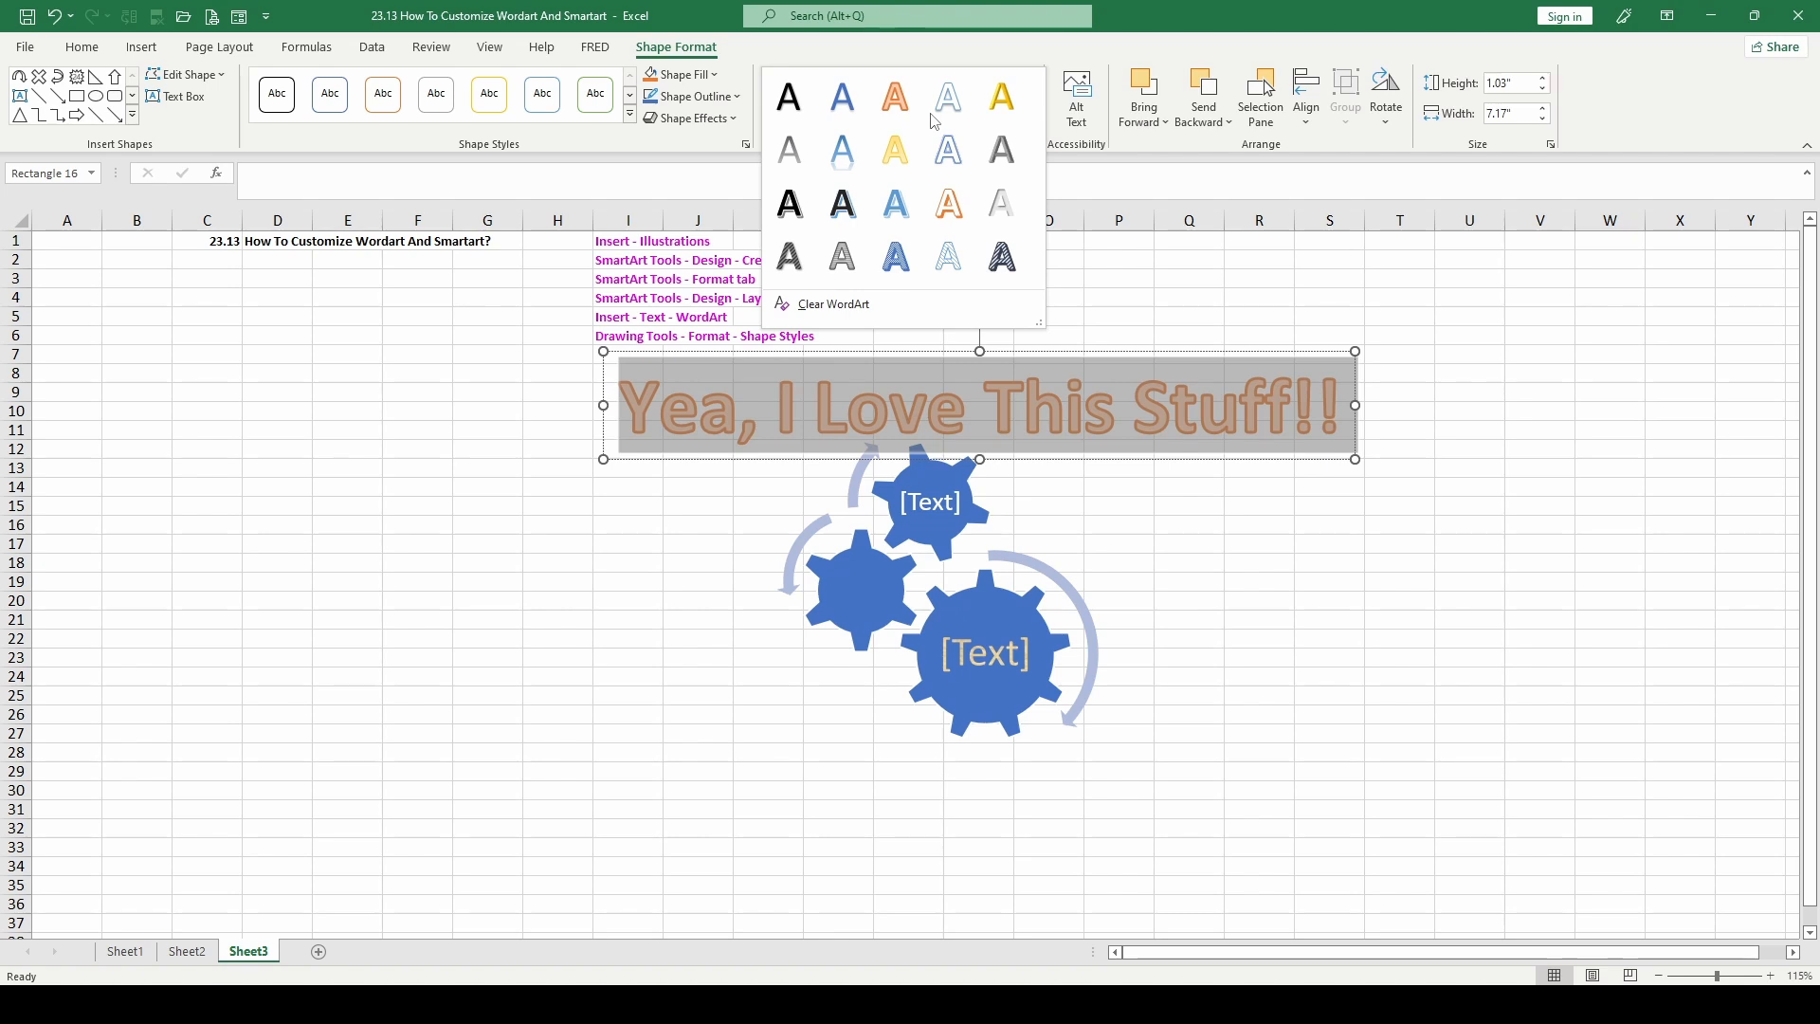
click(1002, 256)
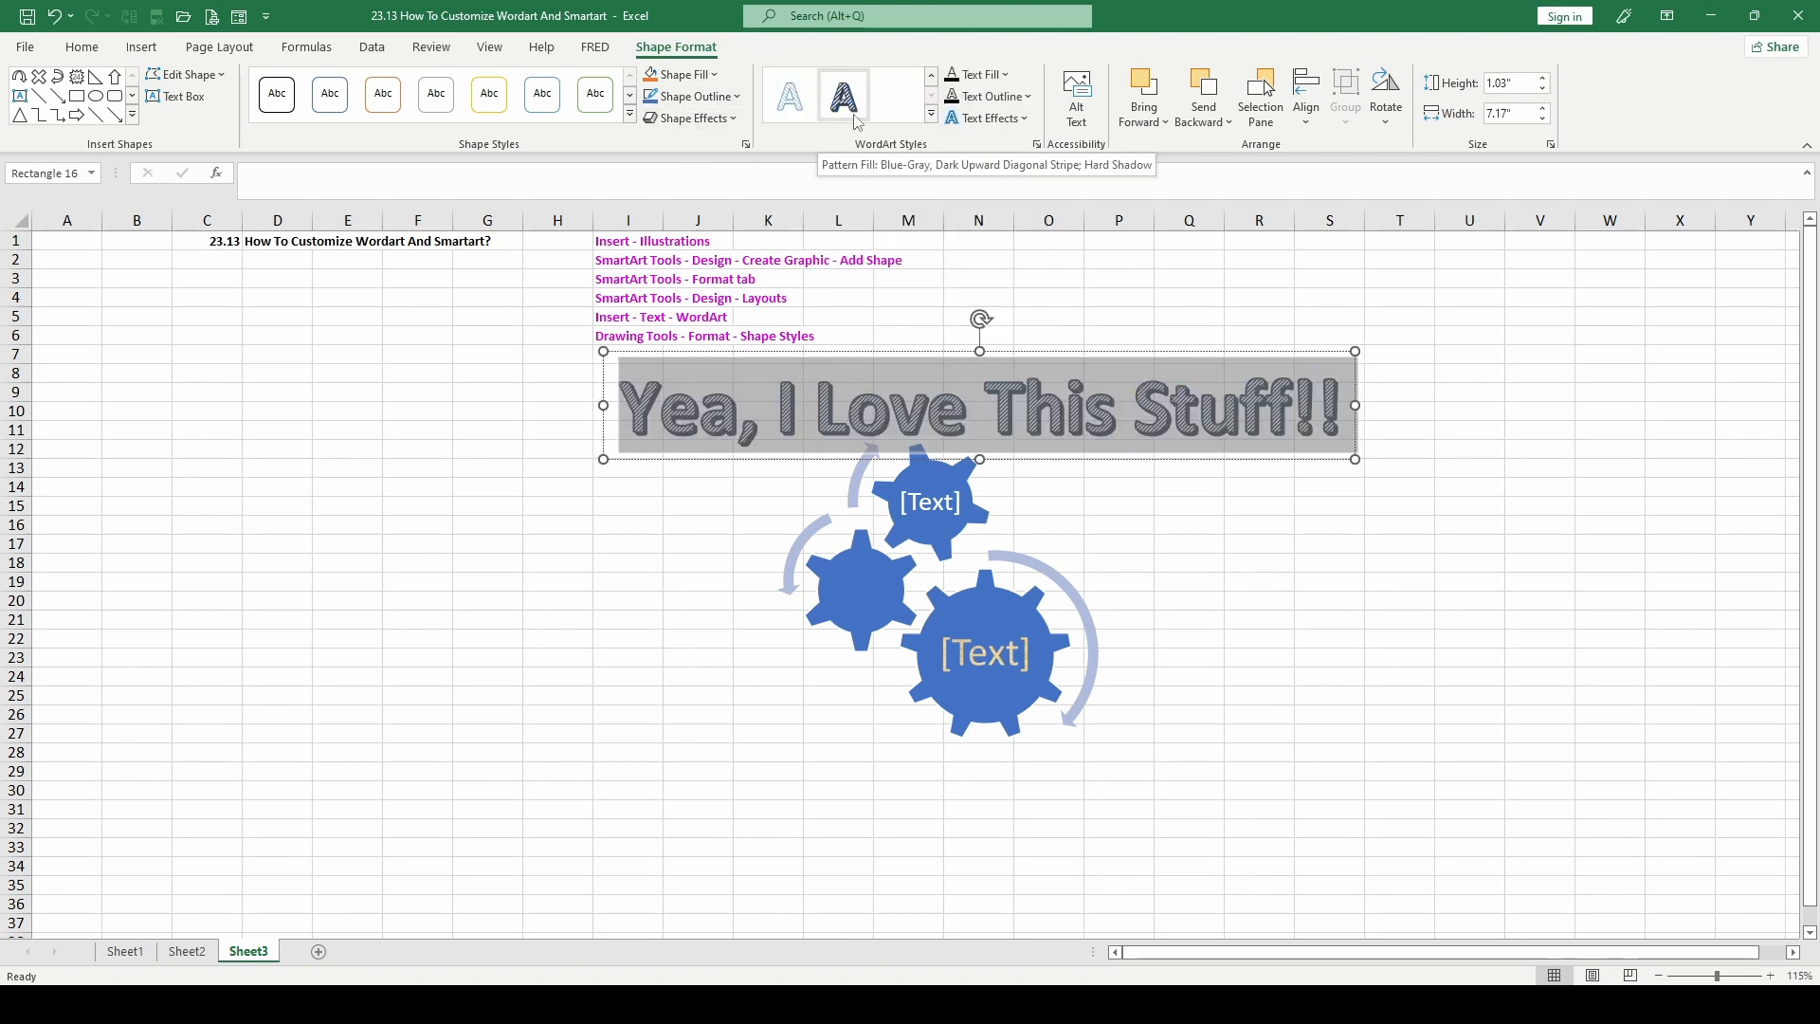
Step: Fill the WordArt's shape background with the dark green marble texture
click(732, 118)
click(714, 75)
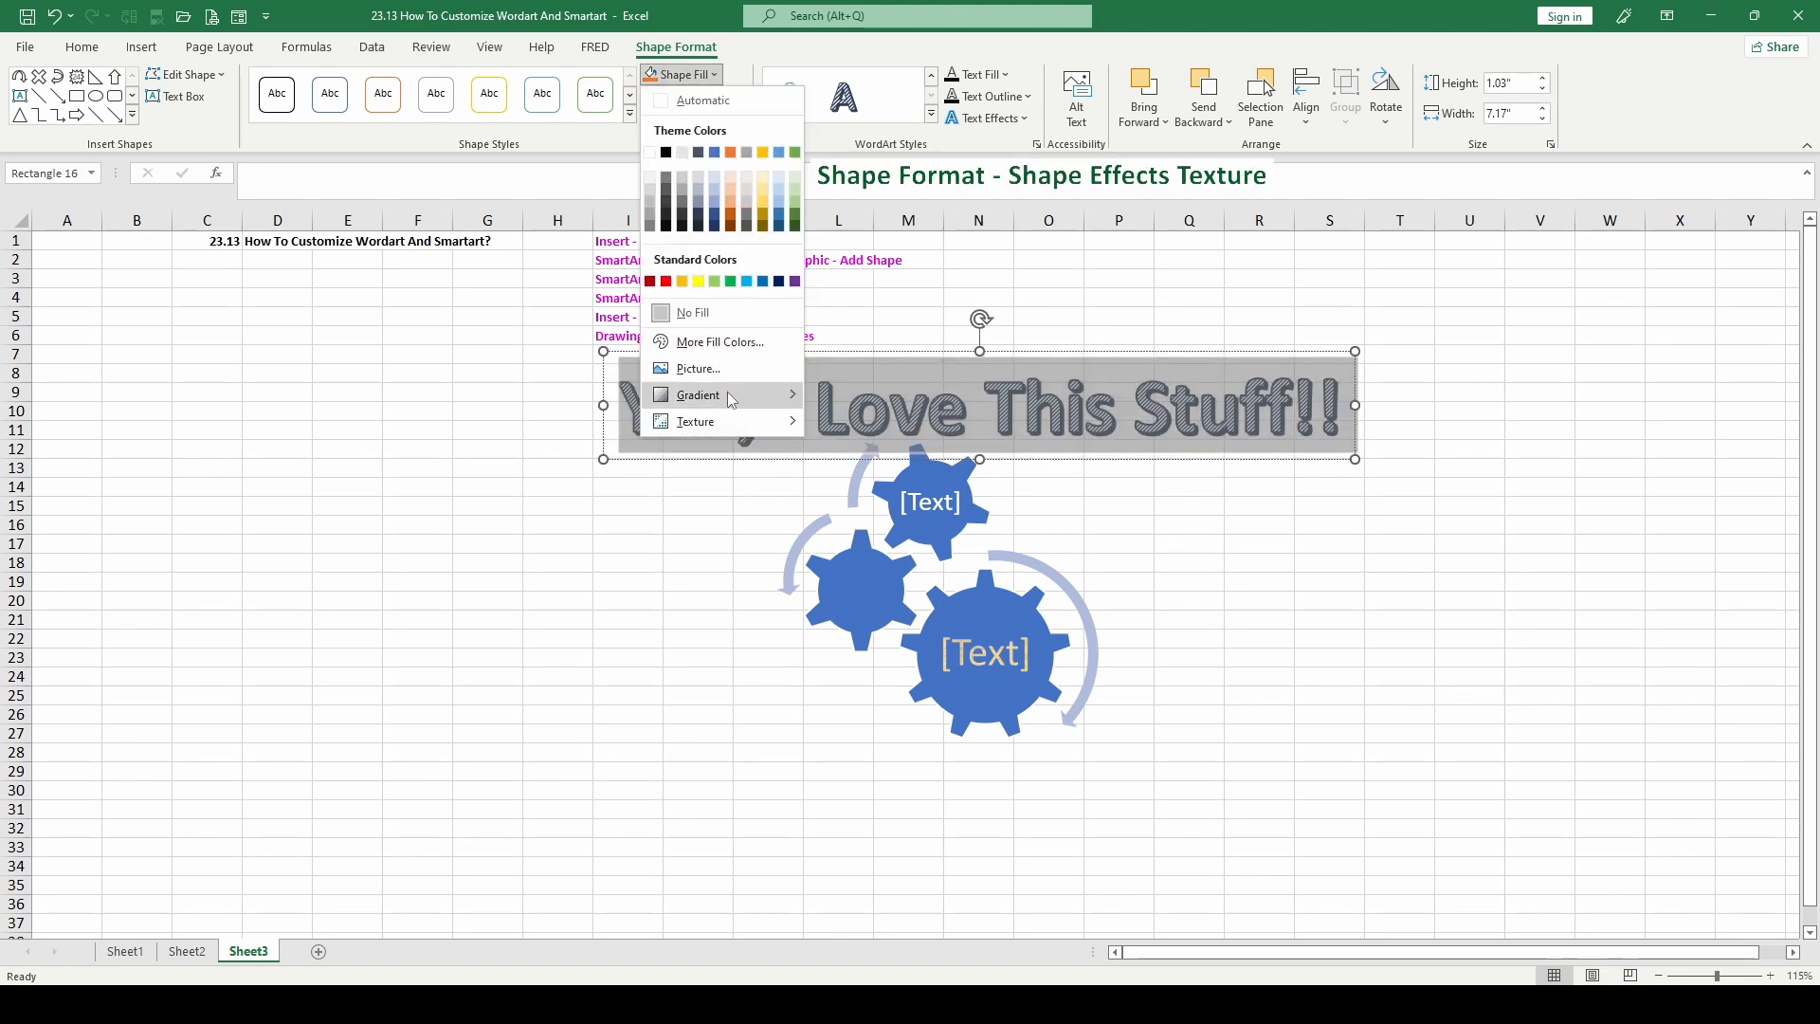
mouse_move(719, 418)
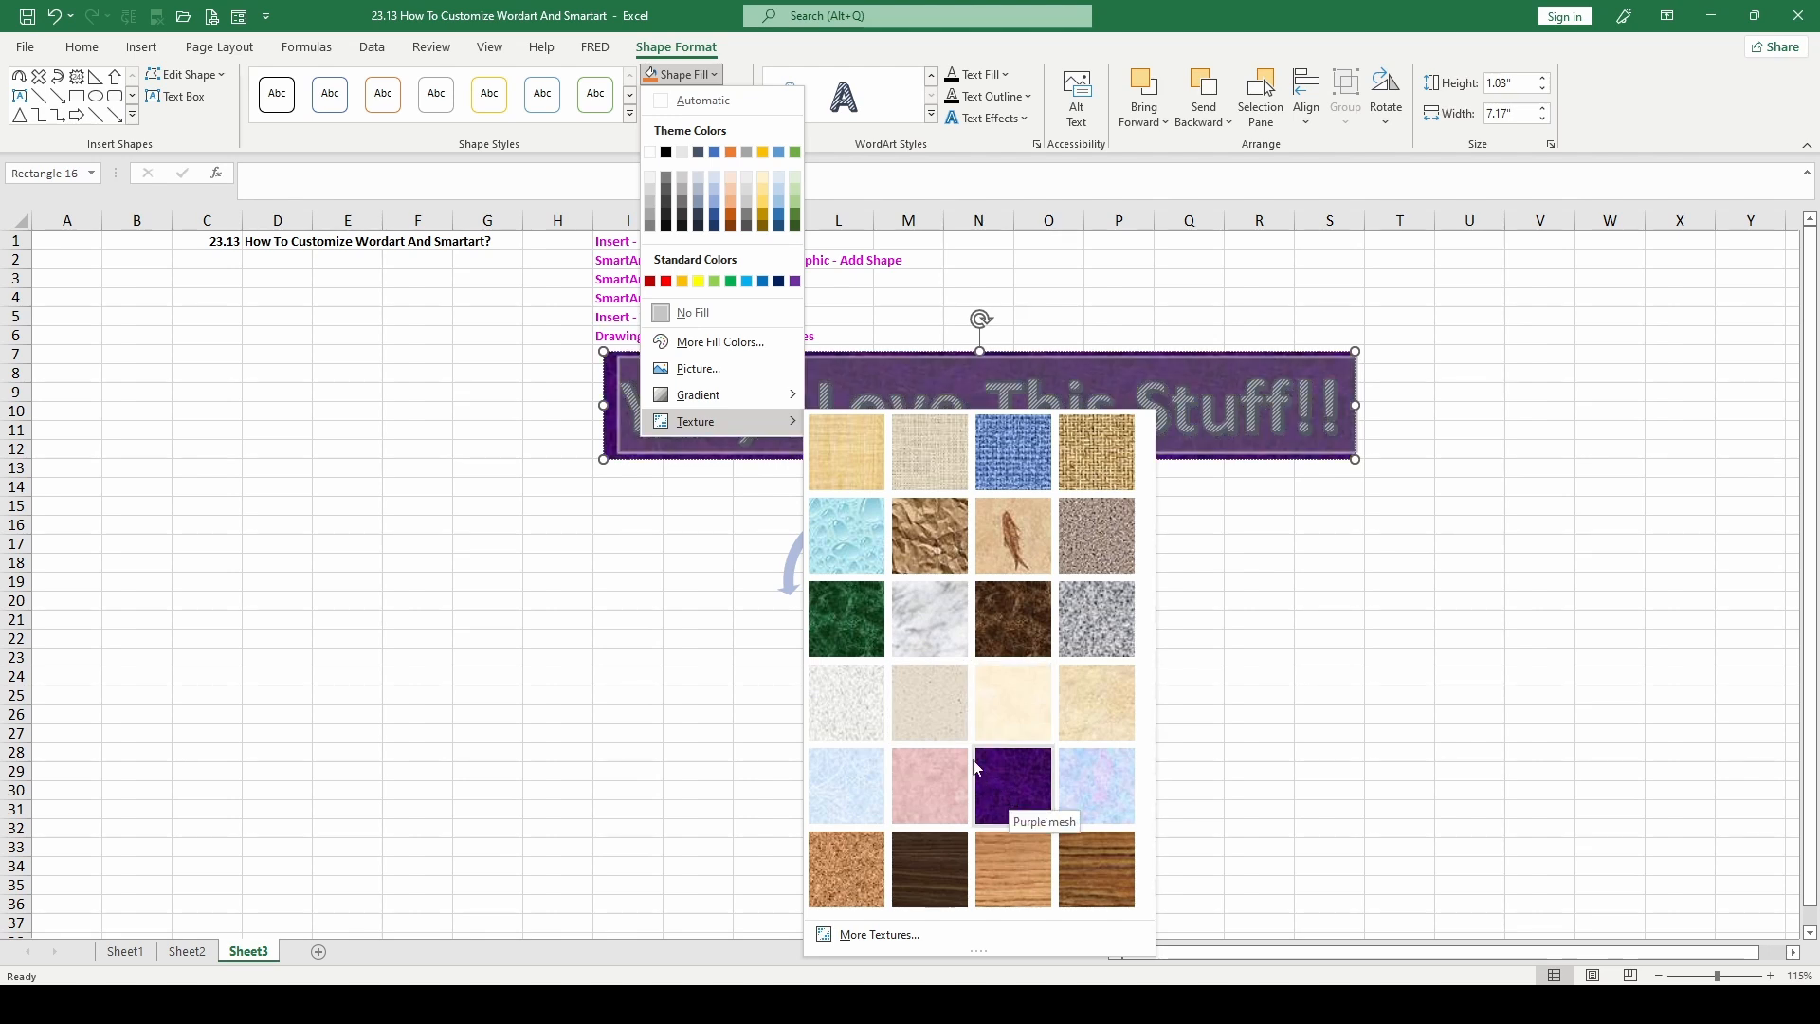
click(877, 610)
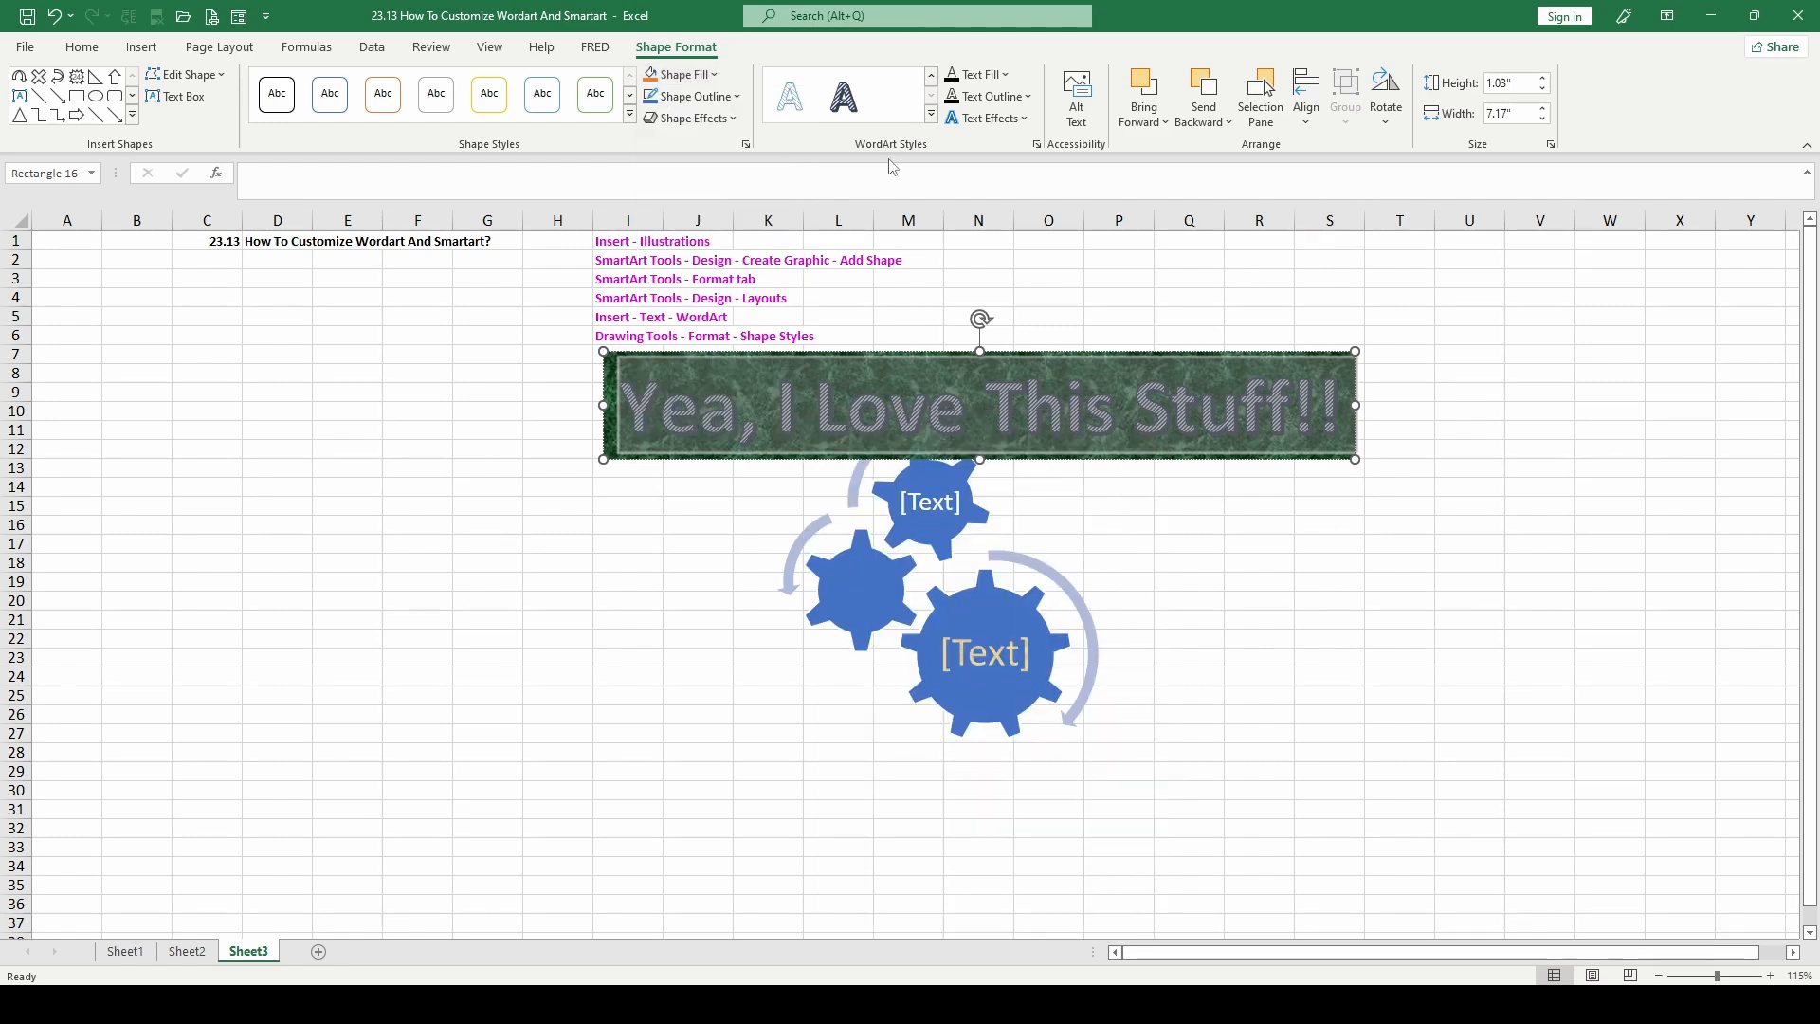
Step: Deselect the graphics by selecting empty cell D16, and bring up the commands for inserting objects
click(967, 467)
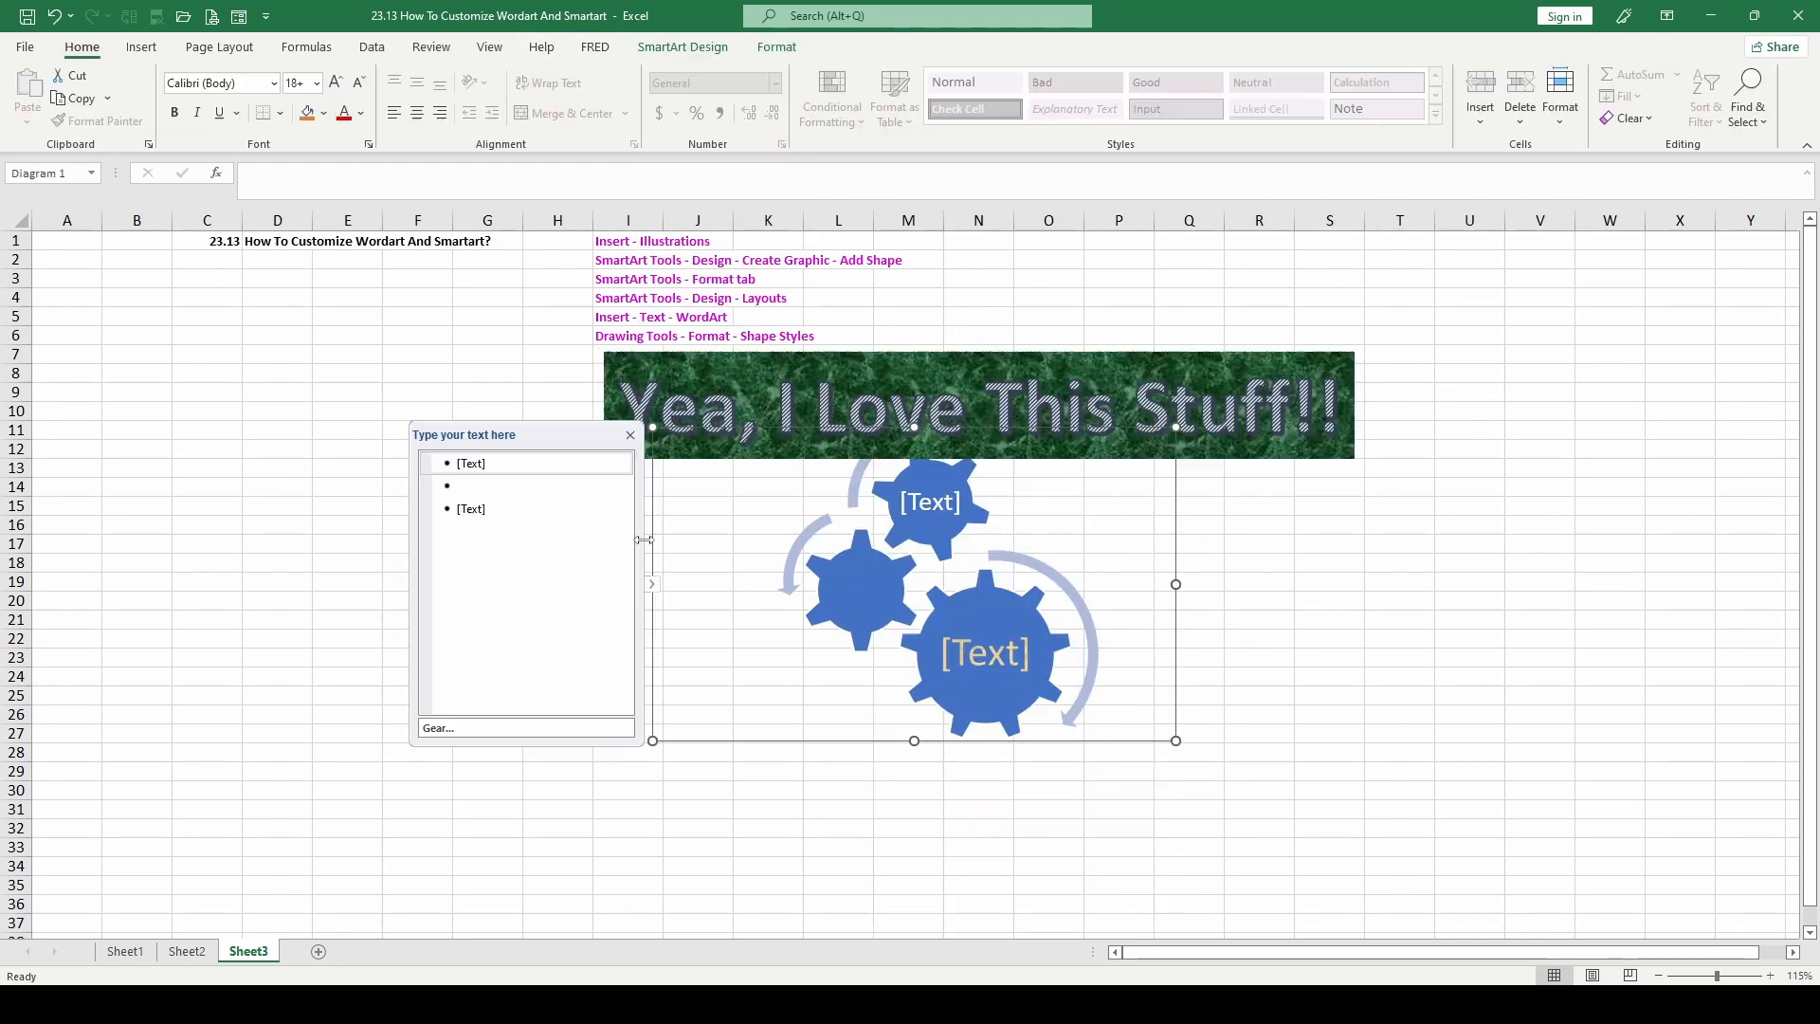
click(277, 524)
click(144, 50)
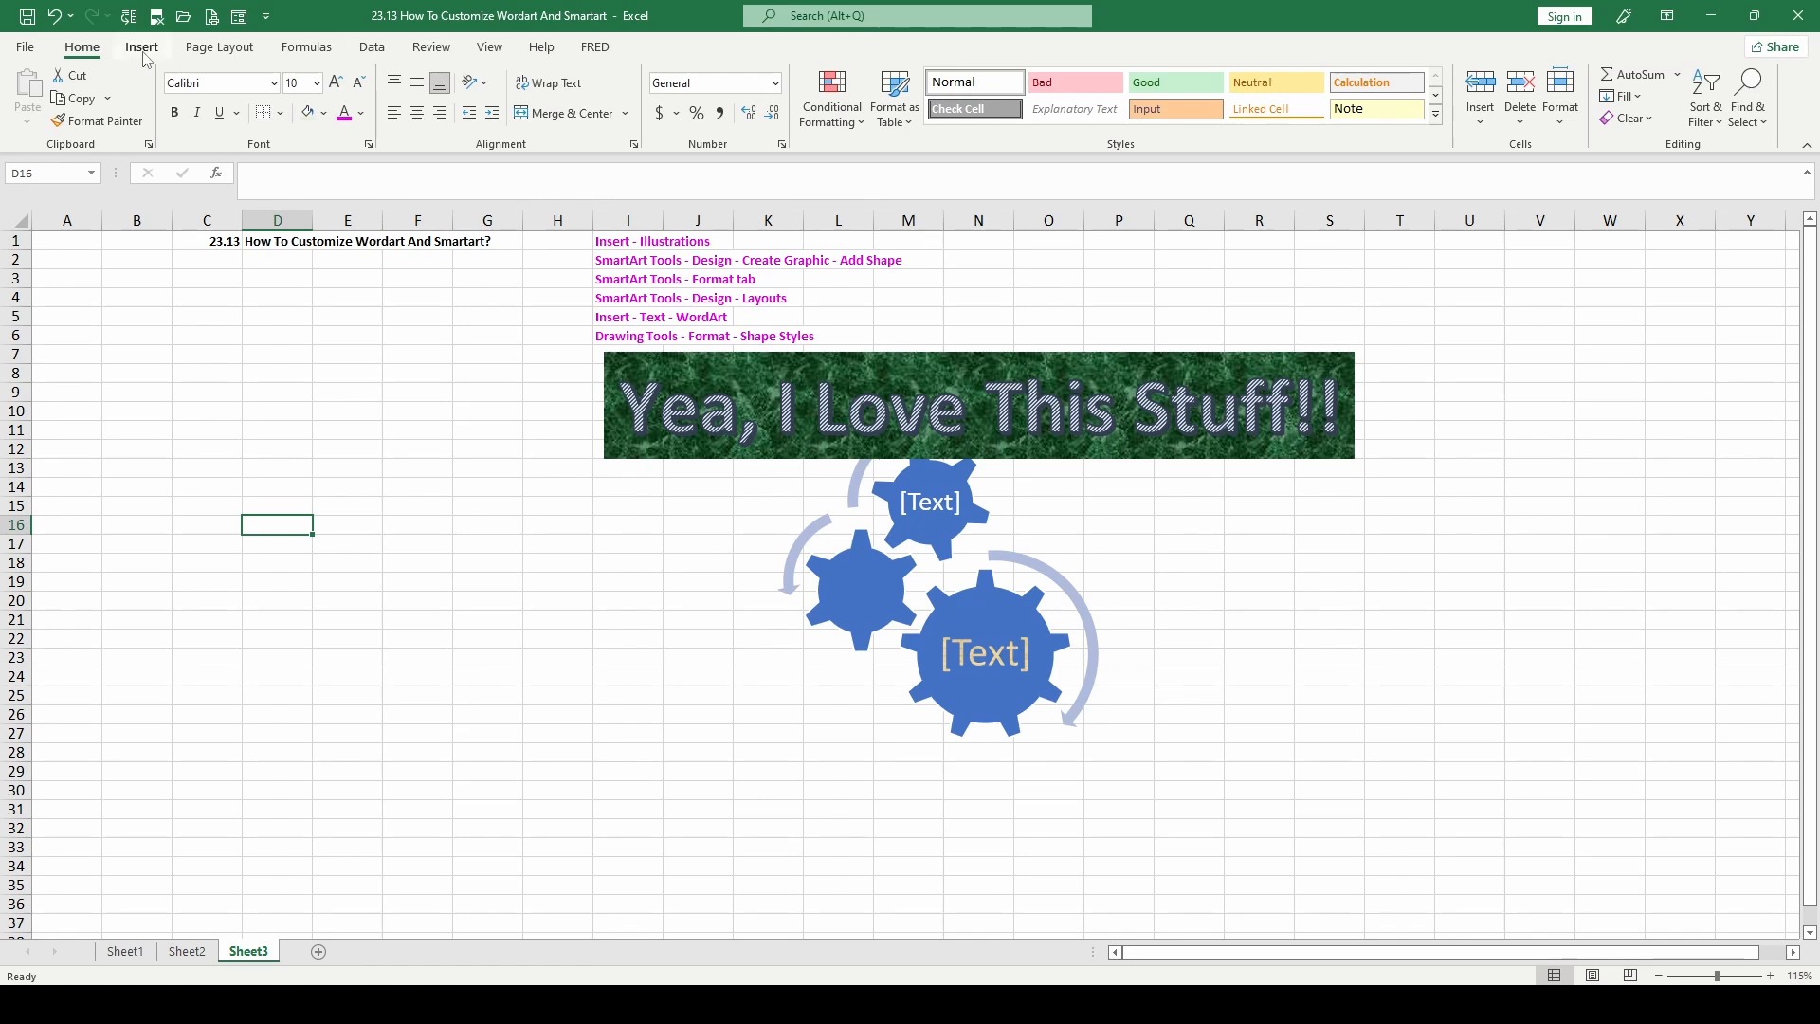